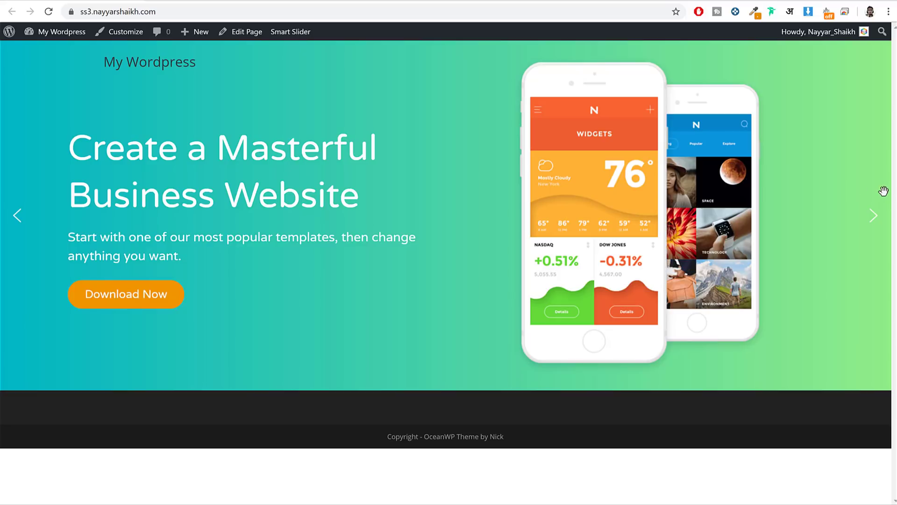
# - Advance through the slides of the full-width slider on the site's homepage
pyautogui.click(874, 217)
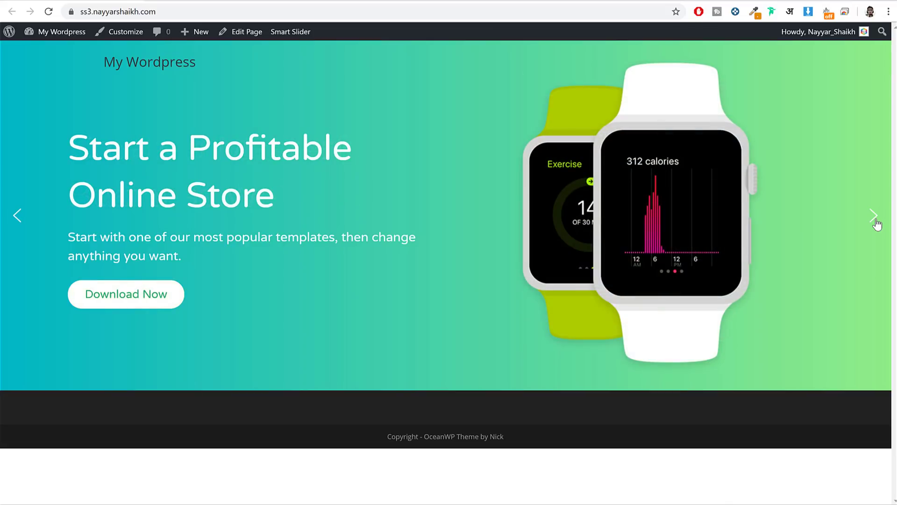
pyautogui.click(876, 221)
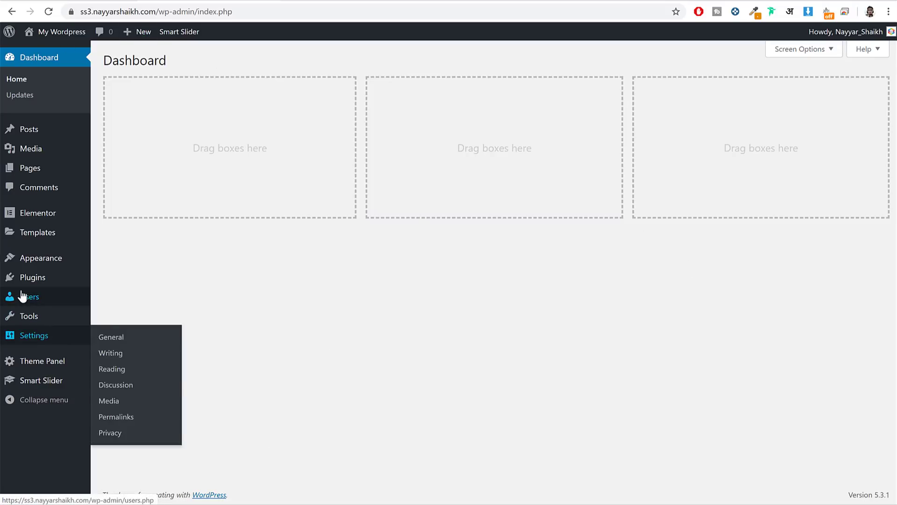
# - Search the WordPress plugin directory for "smart slider" to find a plugin to add
pyautogui.moveTo(31, 287)
pyautogui.click(109, 296)
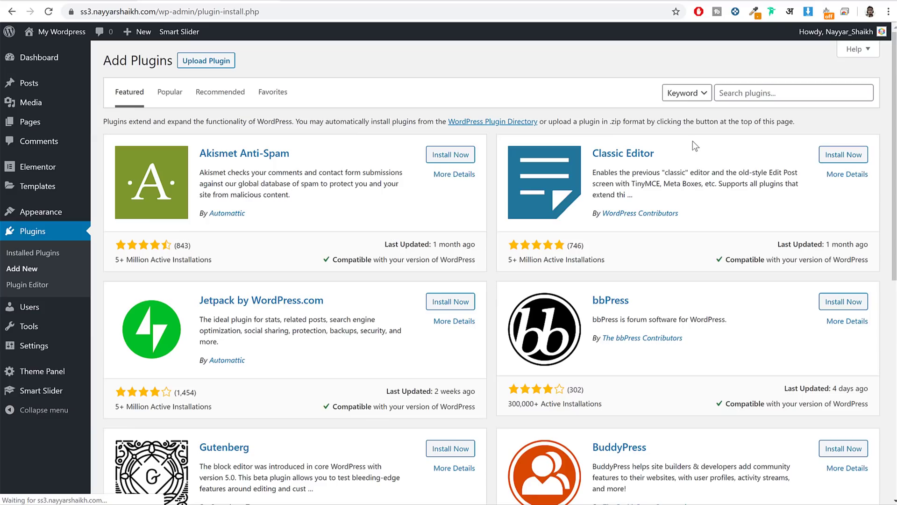
pyautogui.click(762, 93)
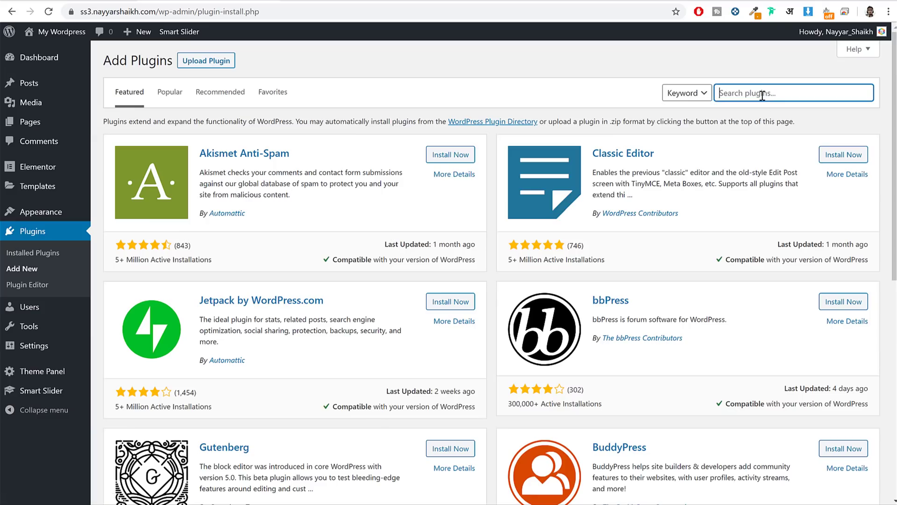
pyautogui.write('smart slider')
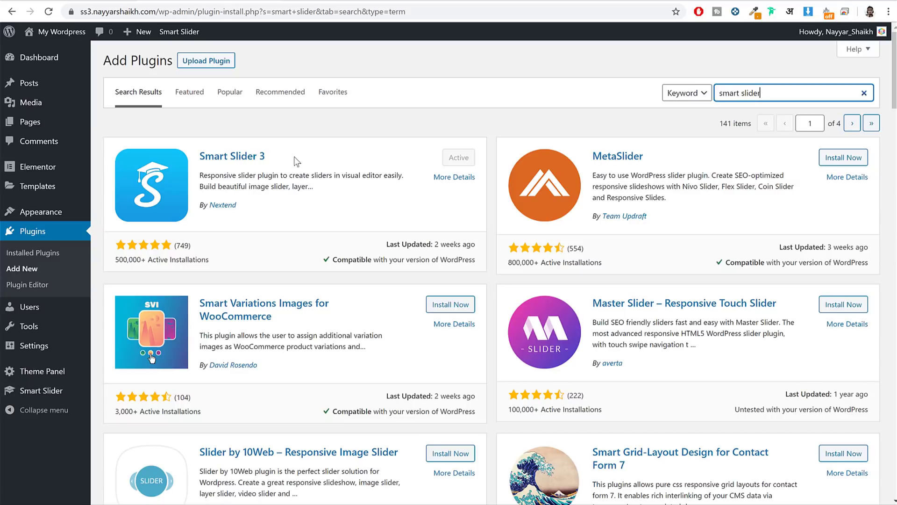
# - Check the Smart Slider 3 plugin's author, active installations, rating count and WordPress compatibility in the search results
pyautogui.moveTo(296, 161); pyautogui.dragTo(192, 163)
pyautogui.moveTo(257, 208); pyautogui.dragTo(195, 210)
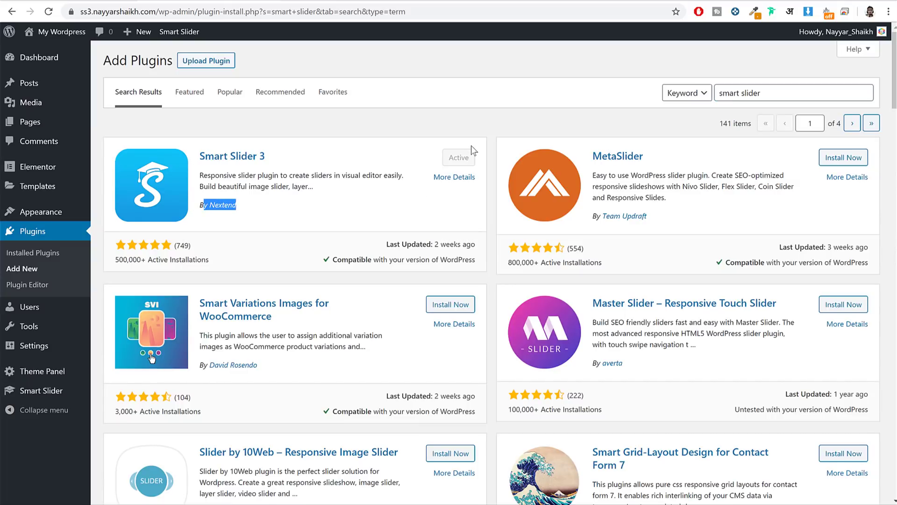
pyautogui.moveTo(146, 260); pyautogui.dragTo(116, 263)
pyautogui.click(209, 245)
pyautogui.moveTo(180, 246); pyautogui.dragTo(176, 246)
pyautogui.click(193, 247)
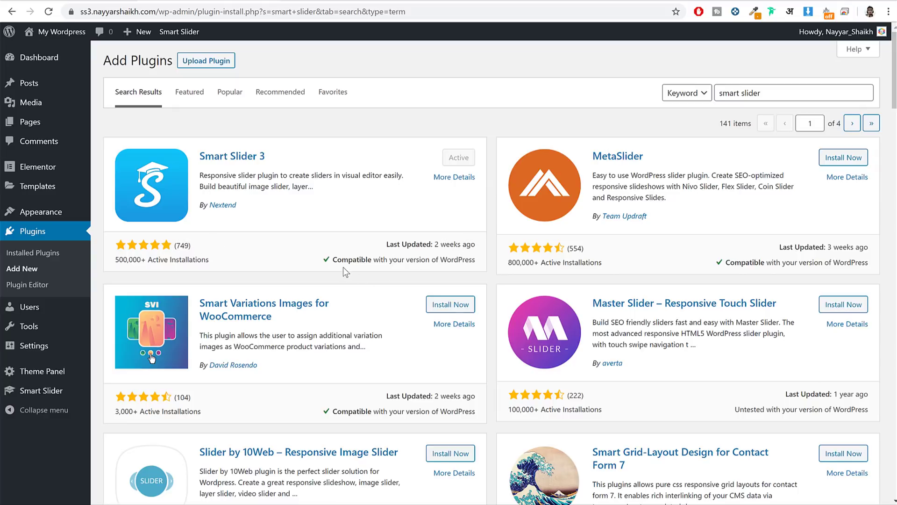
pyautogui.moveTo(332, 263); pyautogui.dragTo(470, 260)
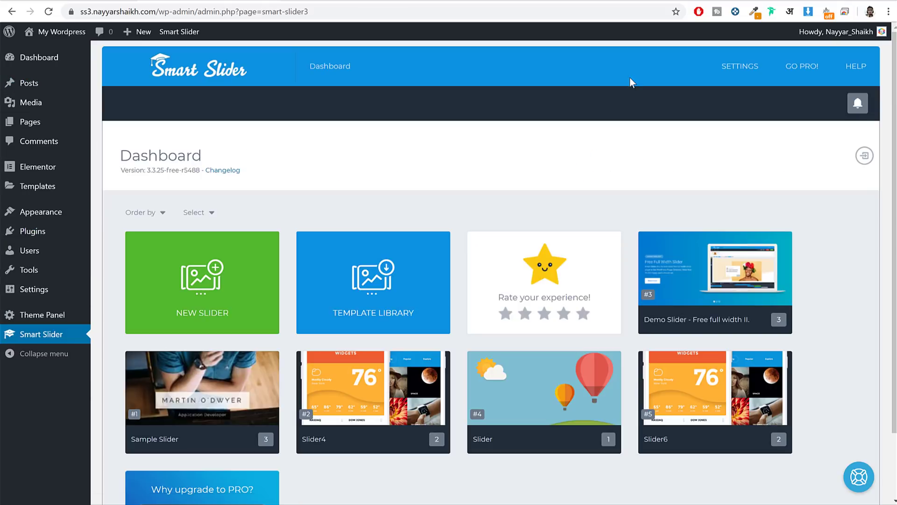
# - Open Sample Slider from the Smart Slider dashboard, look over its settings, and view Slide One in the slide editor
pyautogui.scroll(-2, 711, 154)
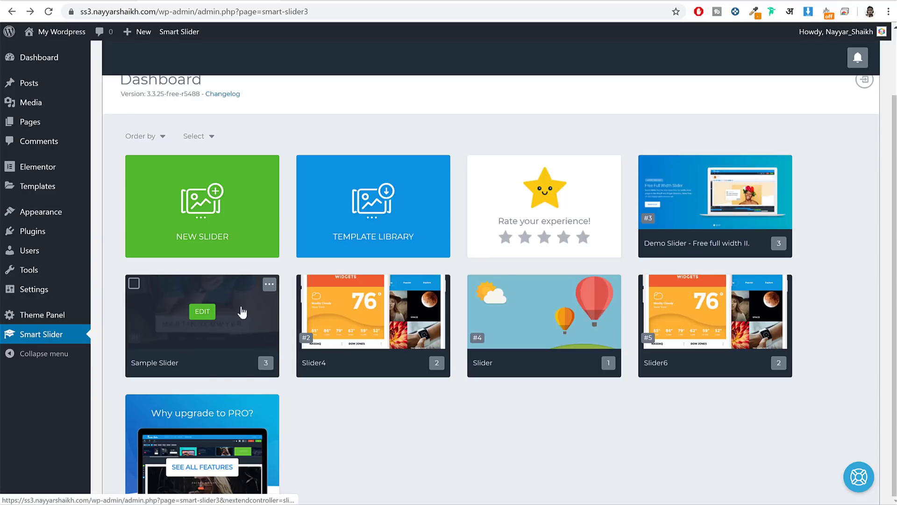
pyautogui.click(211, 320)
pyautogui.scroll(-6, 405, 331)
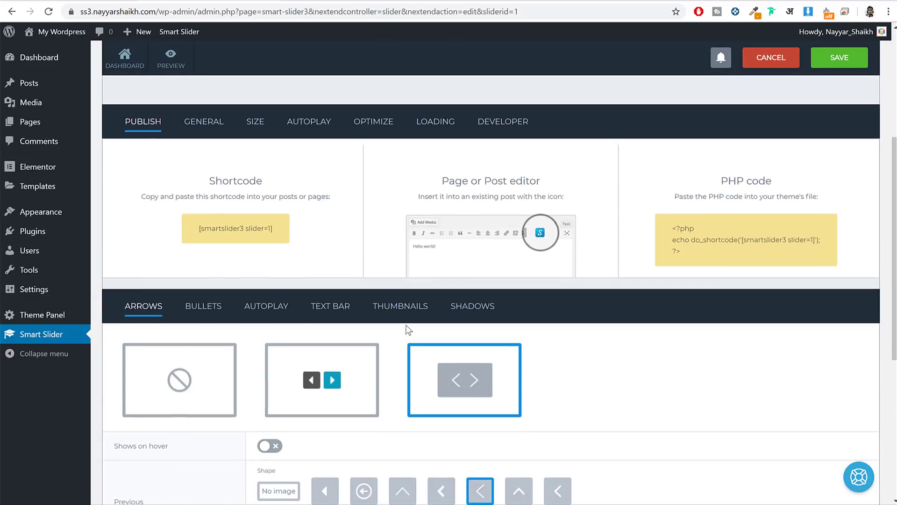
pyautogui.scroll(6, 405, 330)
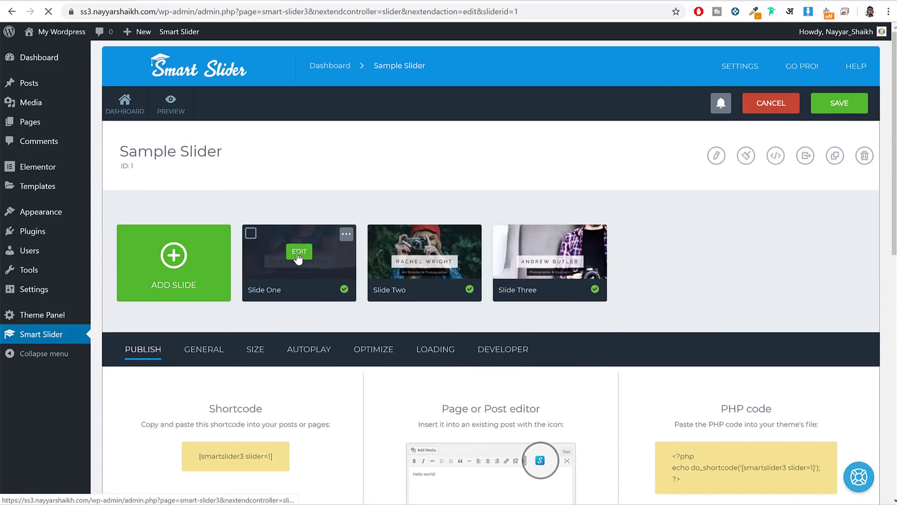
pyautogui.click(300, 255)
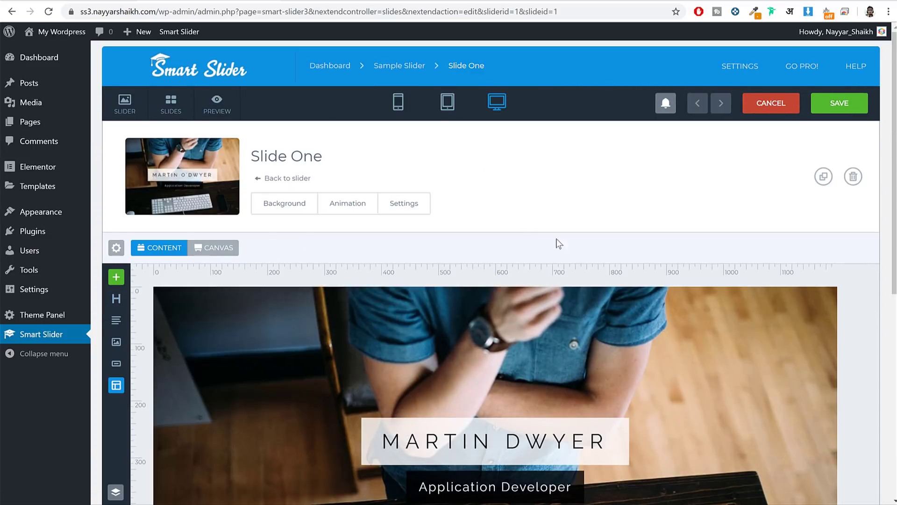
pyautogui.scroll(-4, 556, 242)
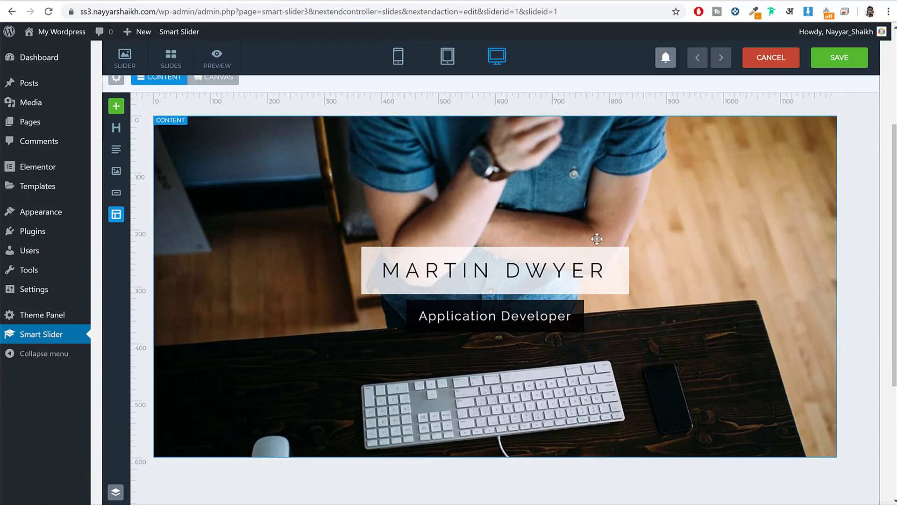
pyautogui.scroll(4, 591, 246)
pyautogui.moveTo(416, 99)
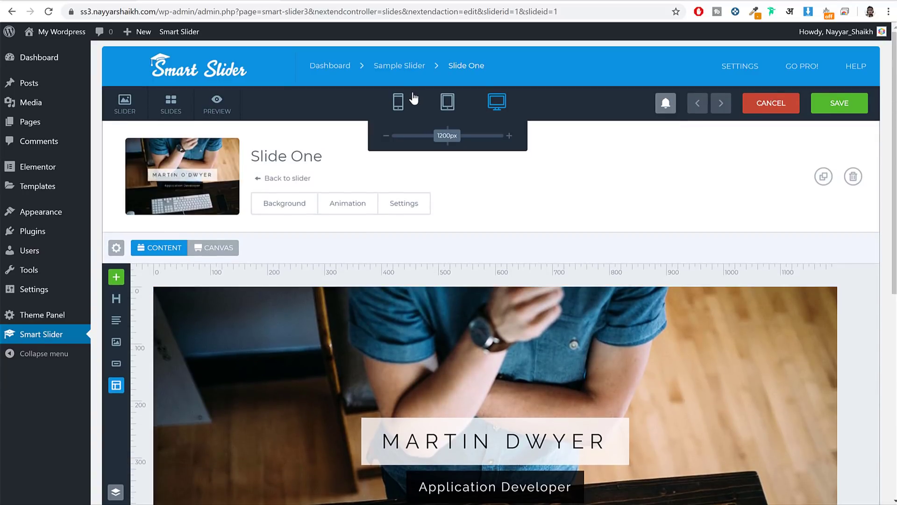
# - Browse Smart Slider's template library from its dashboard and import the Free Static template
pyautogui.click(327, 67)
pyautogui.scroll(-2, 511, 131)
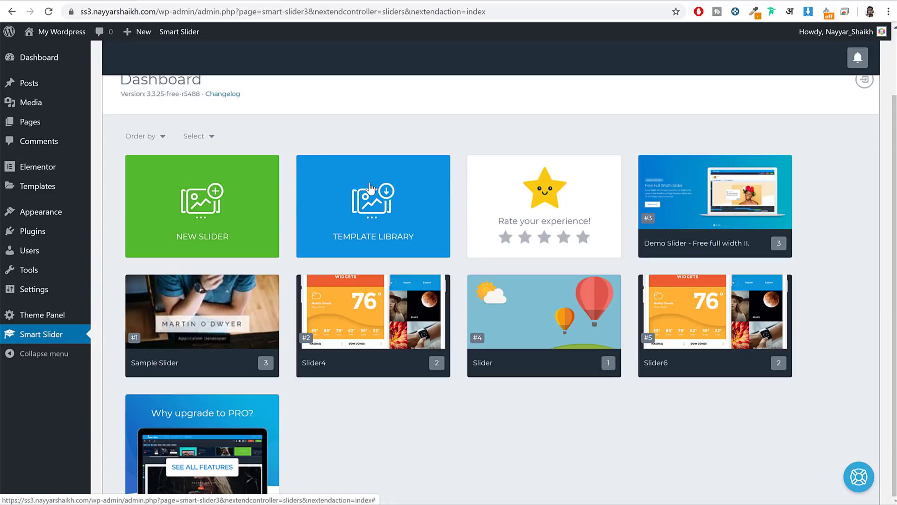
pyautogui.click(381, 226)
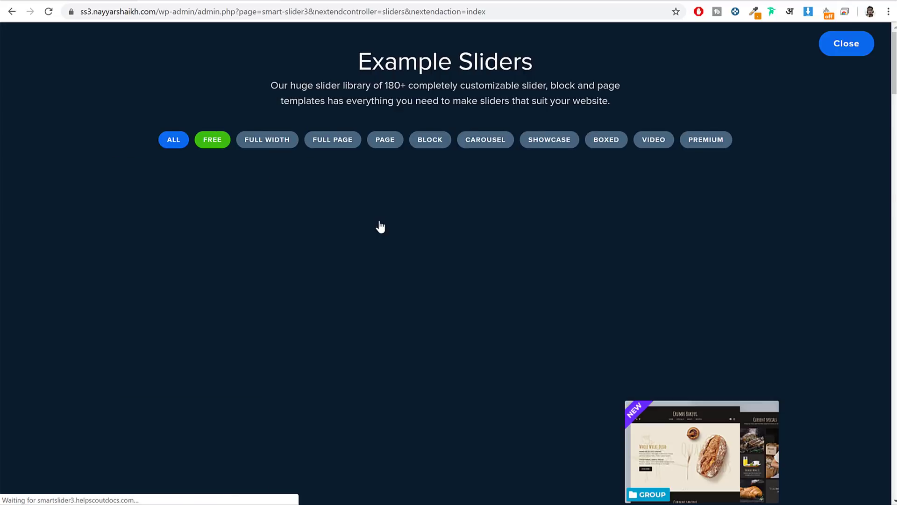
pyautogui.scroll(-10, 848, 233)
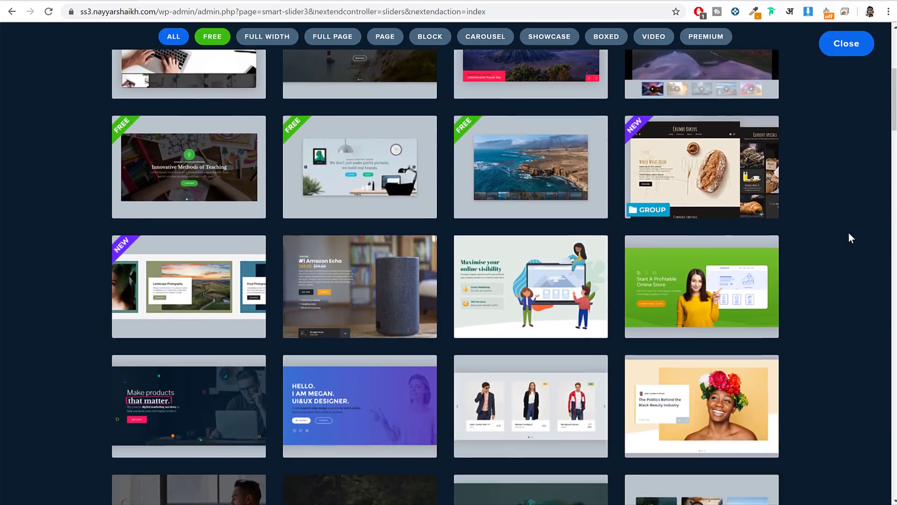
pyautogui.scroll(-10, 848, 232)
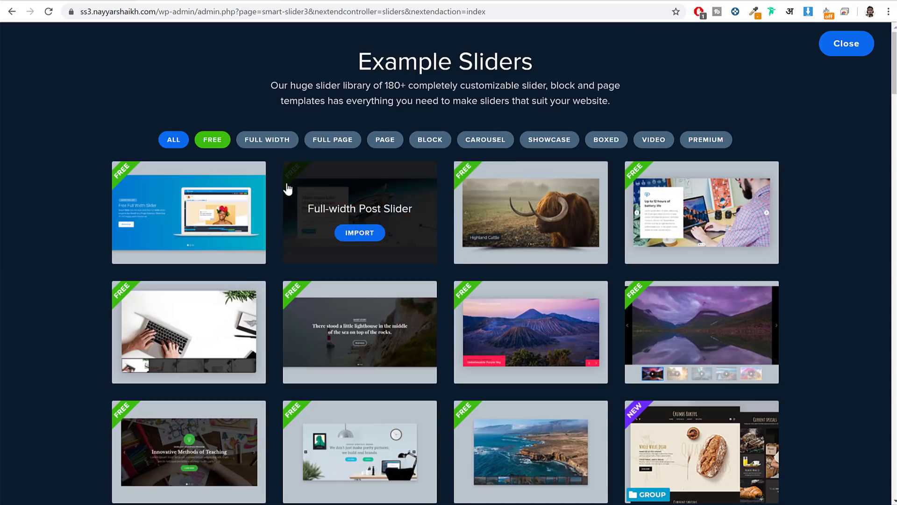
pyautogui.scroll(-3, 660, 193)
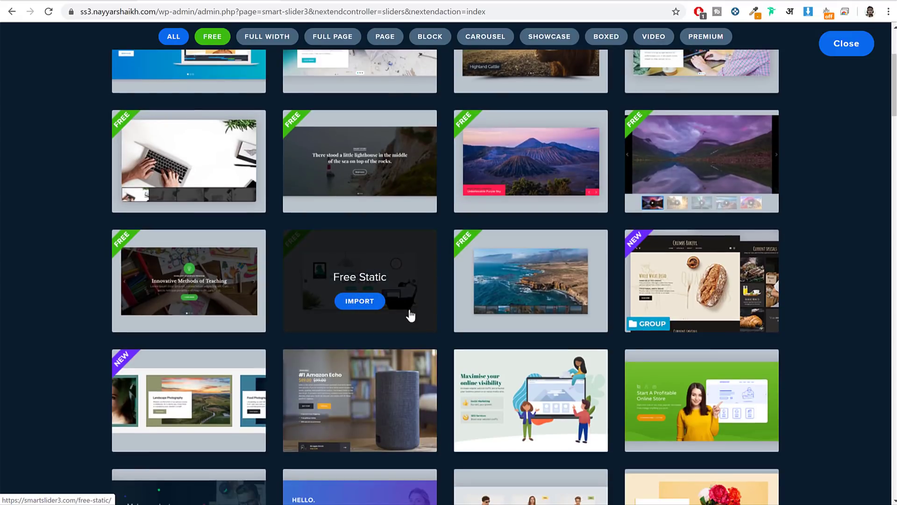
pyautogui.click(367, 308)
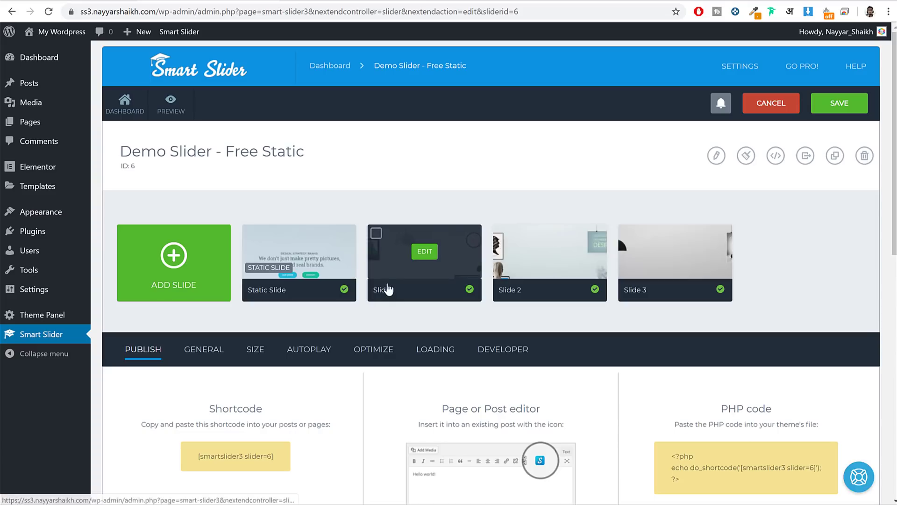
# - Look over the imported Free Static slider's settings and view its Static Slide in the slide editor
pyautogui.scroll(-9, 387, 289)
pyautogui.scroll(10, 388, 291)
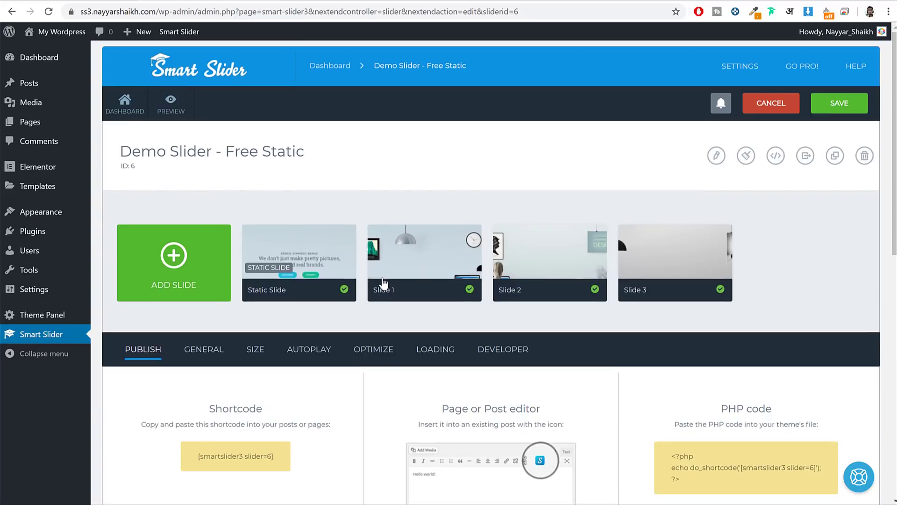
pyautogui.click(306, 257)
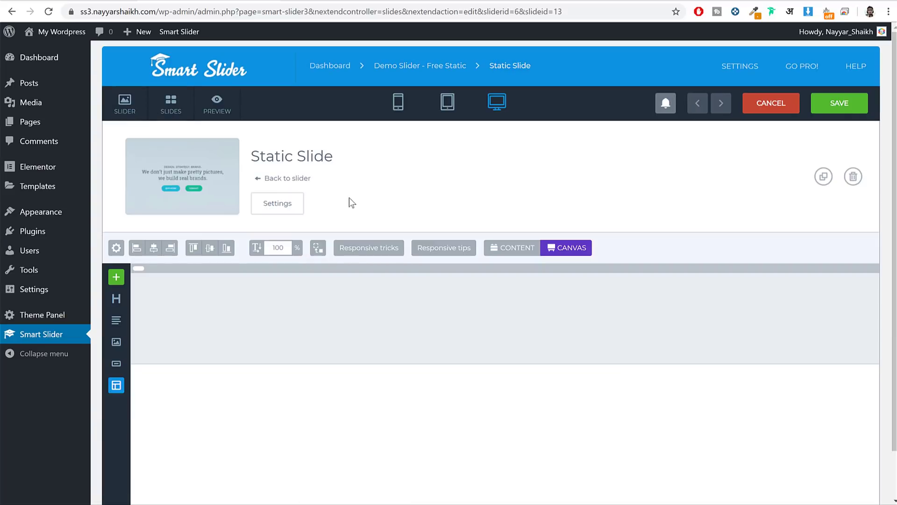
pyautogui.scroll(-4, 403, 231)
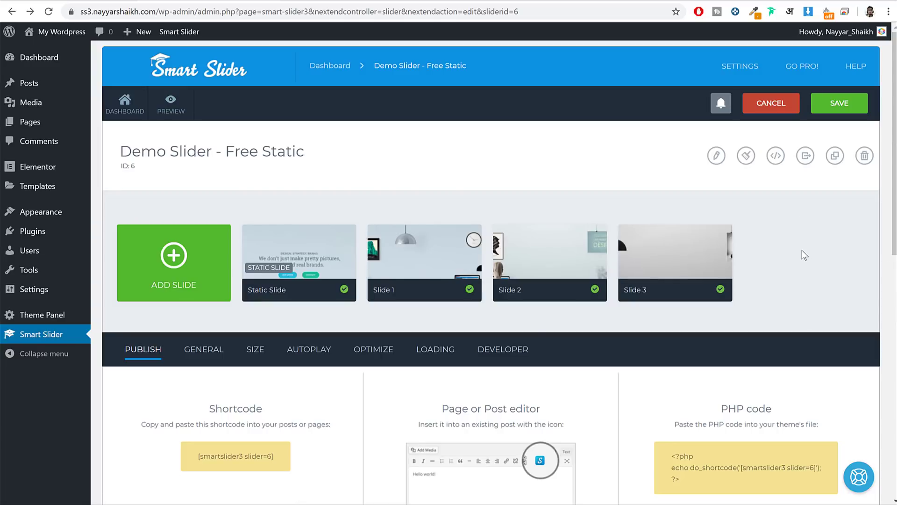
# - Open Slide 1 of the Free Static slider and inspect the settings of its content layer
pyautogui.moveTo(426, 269)
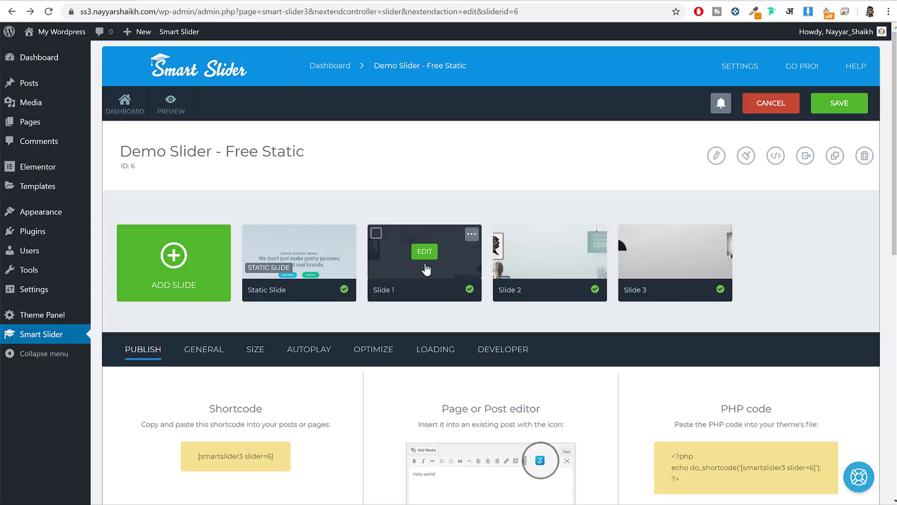
pyautogui.click(449, 261)
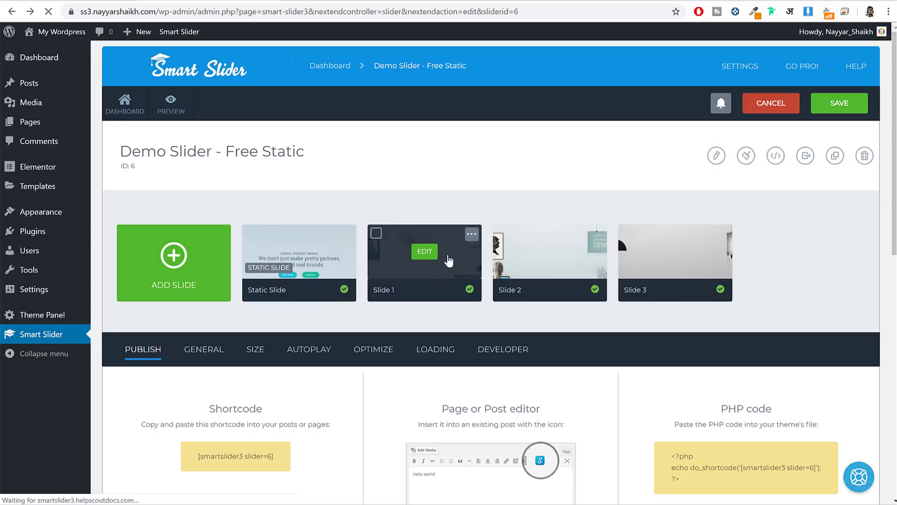
pyautogui.scroll(-4, 591, 305)
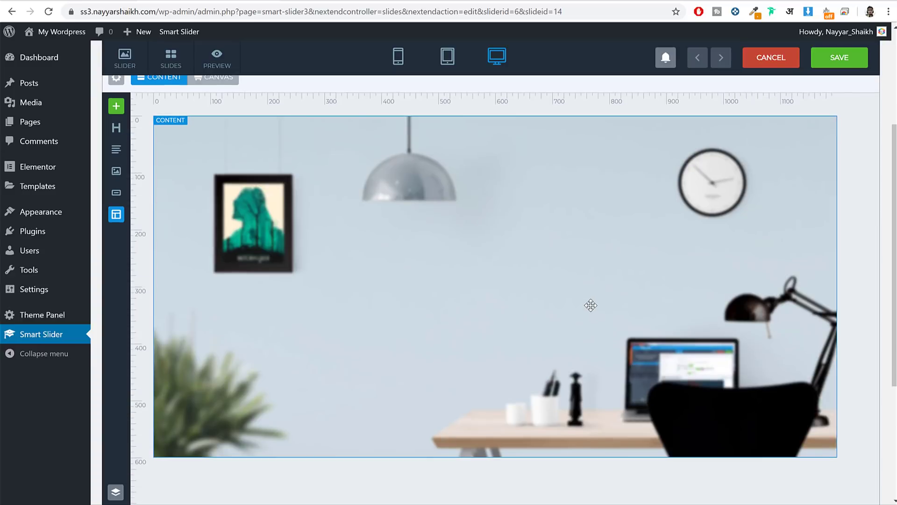
pyautogui.click(462, 228)
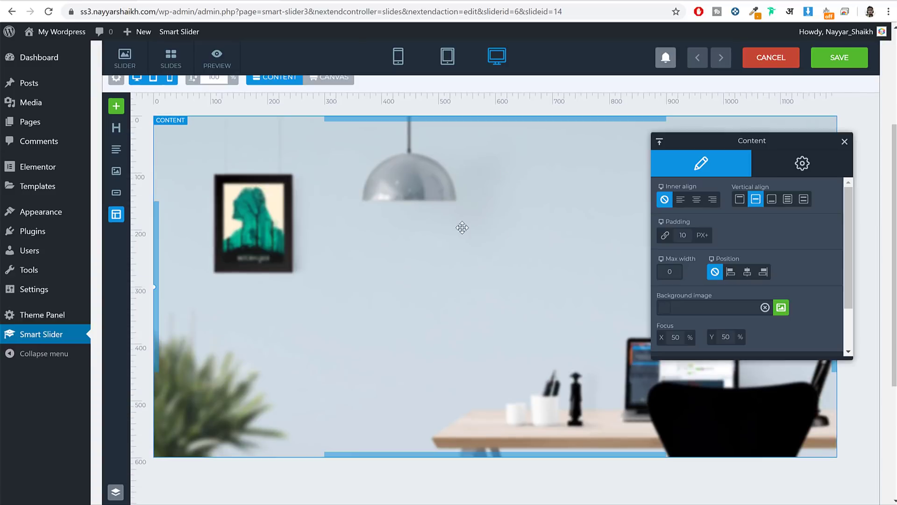
pyautogui.scroll(4, 458, 278)
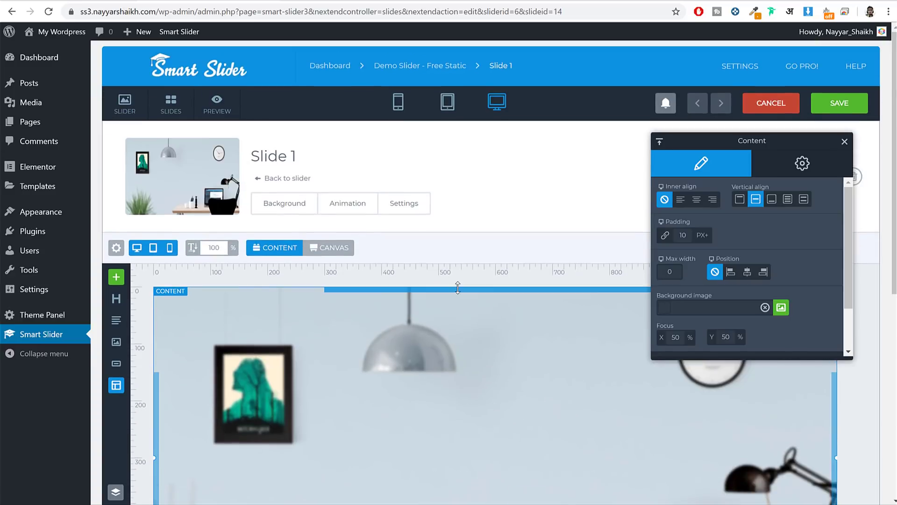
pyautogui.click(462, 183)
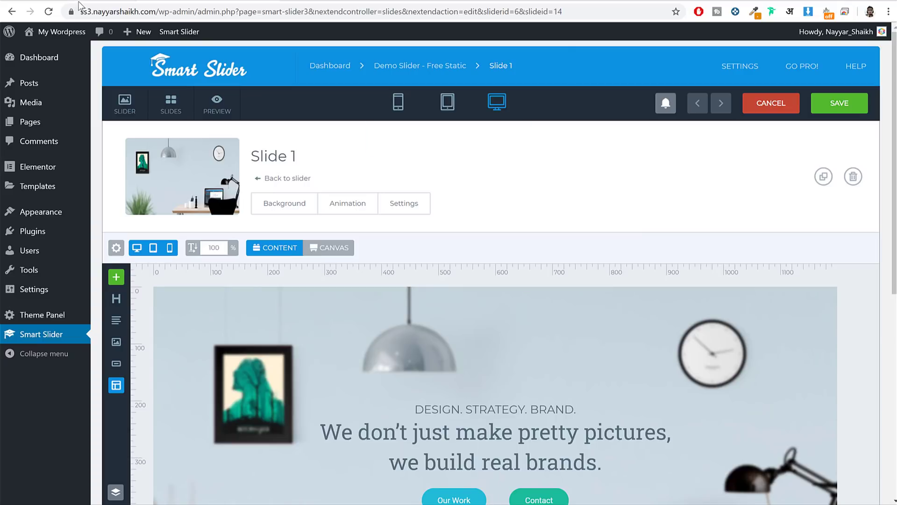
# - Switch to the live site's homepage and advance through the example slider's slides
pyautogui.click(62, 32)
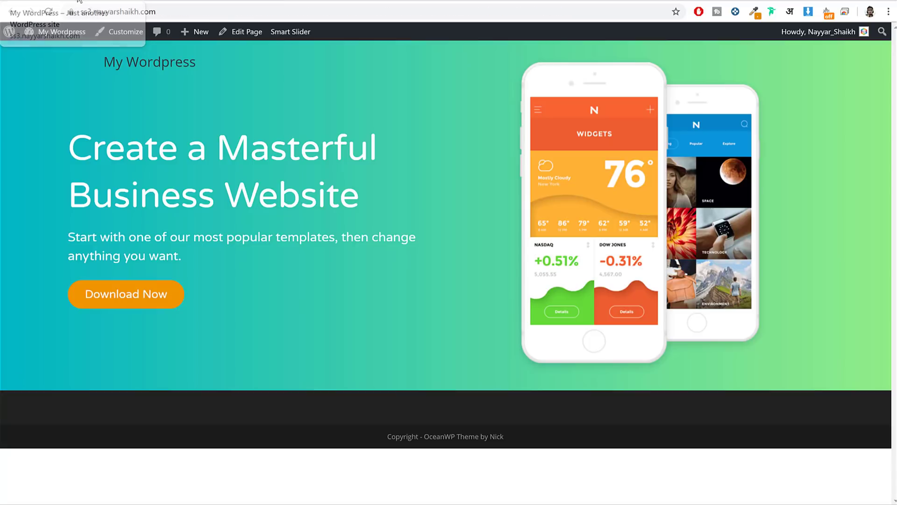
pyautogui.click(876, 220)
pyautogui.click(877, 224)
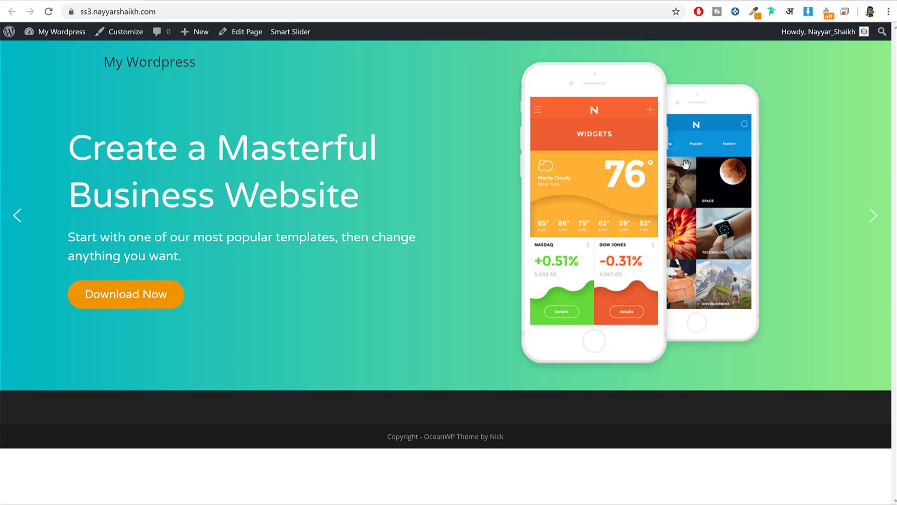
pyautogui.click(873, 215)
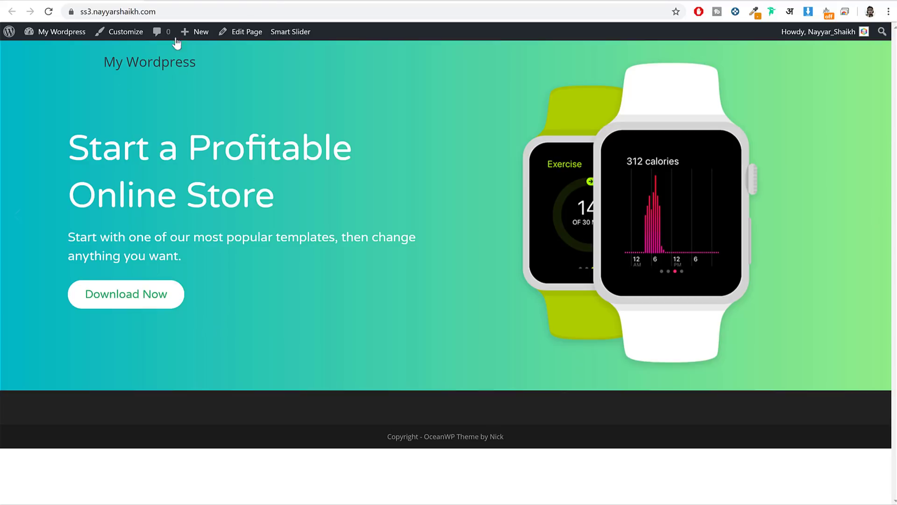
# - Leave the live site and return to the Smart Slider dashboard with the new-slider option and existing sliders
pyautogui.click(209, 1)
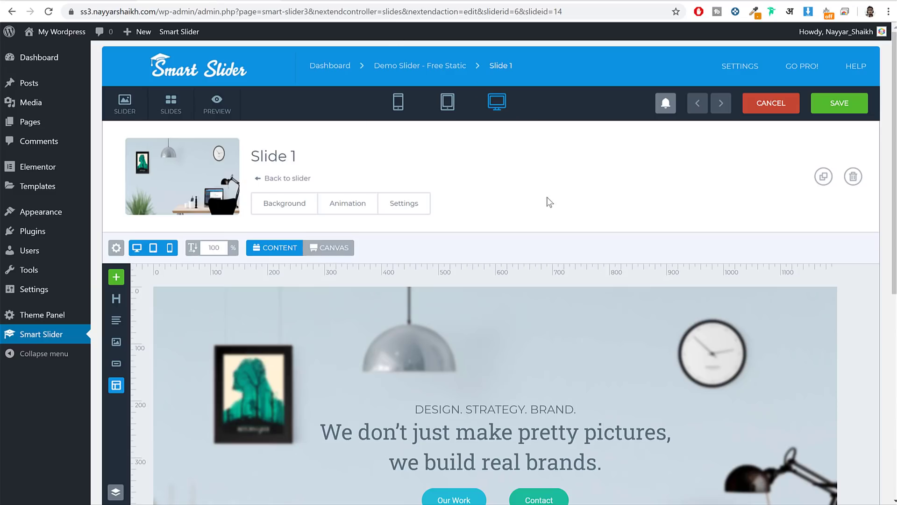
pyautogui.click(40, 337)
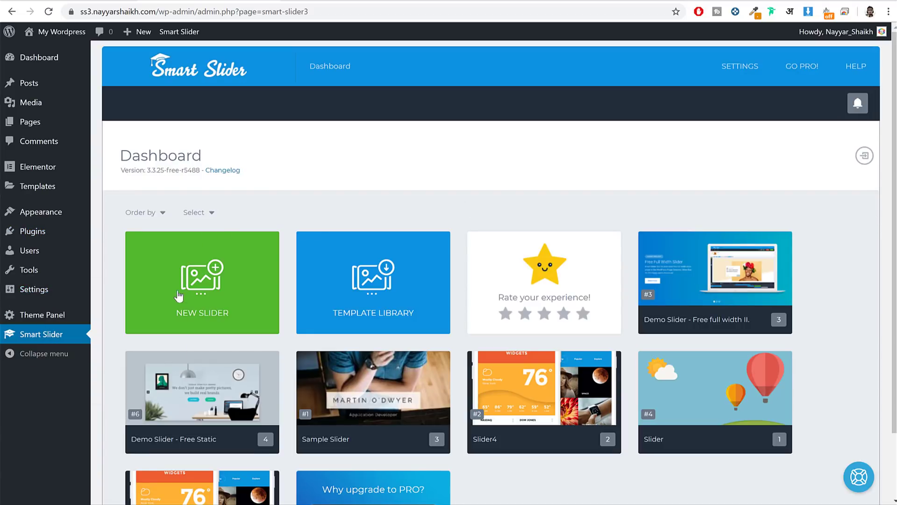
pyautogui.scroll(-1, 191, 285)
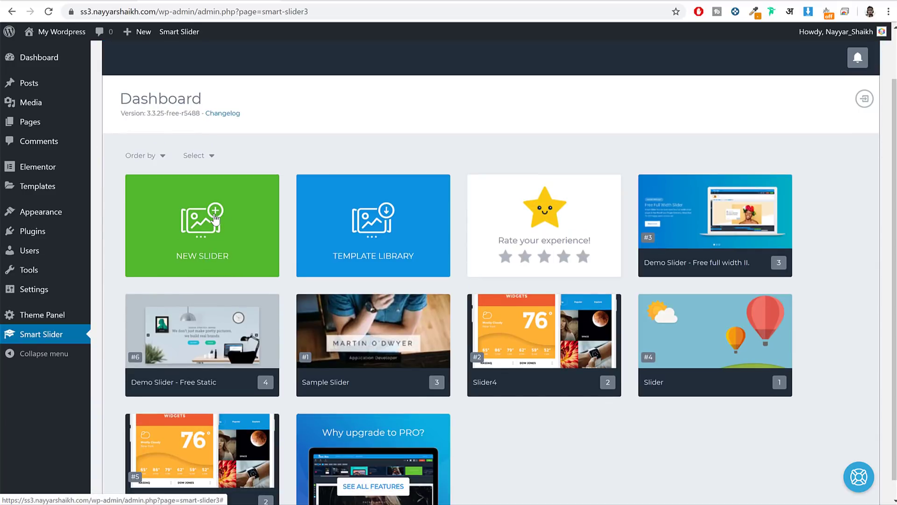
pyautogui.click(216, 224)
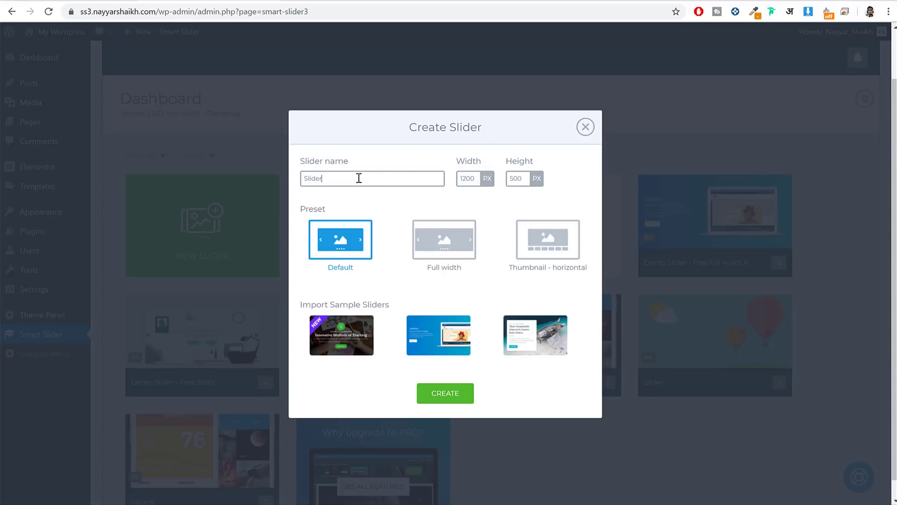
pyautogui.doubleClick(301, 179)
pyautogui.click(354, 180)
pyautogui.moveTo(369, 177); pyautogui.dragTo(203, 185)
pyautogui.click(203, 185)
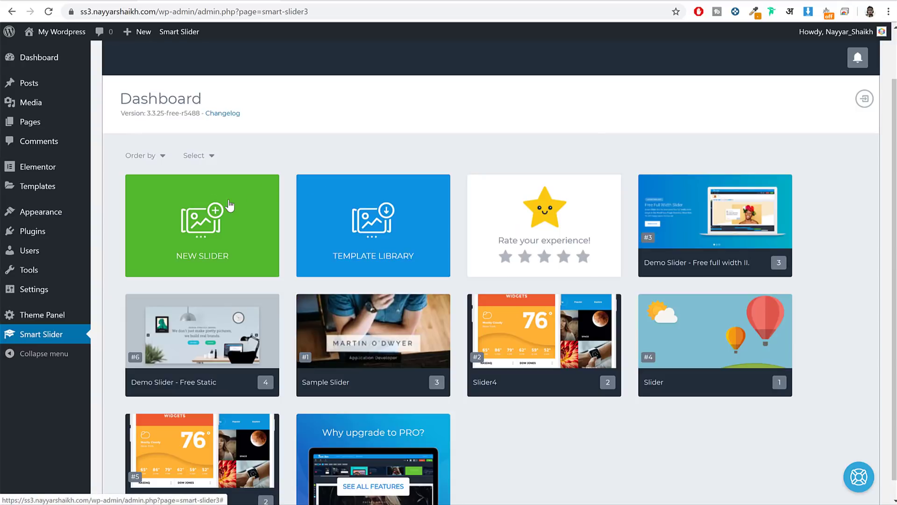
# - Start a new slider named Slider10 with a width of 1400 px and a height of 500 px
pyautogui.click(203, 196)
pyautogui.press('BackSpace')
pyautogui.press('BackSpace')
pyautogui.press('BackSpace')
pyautogui.press('BackSpace')
pyautogui.press('BackSpace')
pyautogui.press('BackSpace')
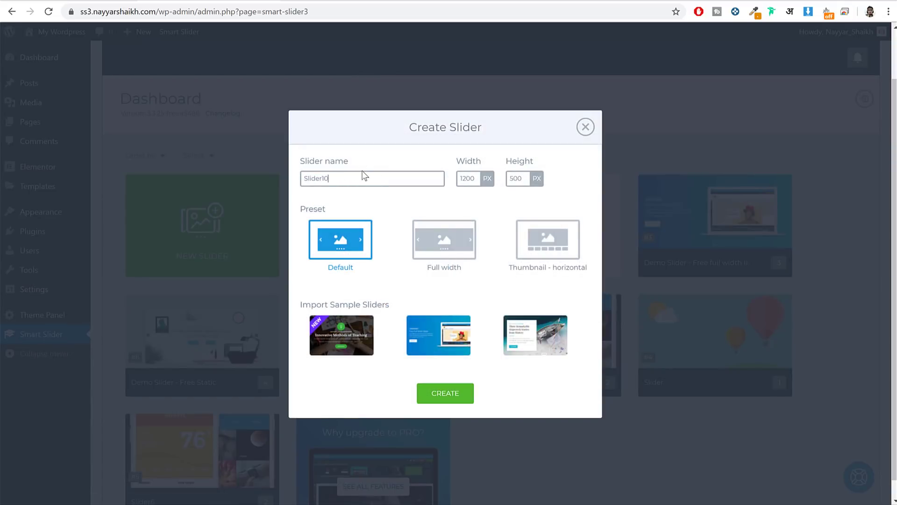
pyautogui.click(463, 183)
pyautogui.doubleClick(516, 179)
# - Compare the slider presets, choose Full width and create the slider
pyautogui.click(346, 245)
pyautogui.click(443, 241)
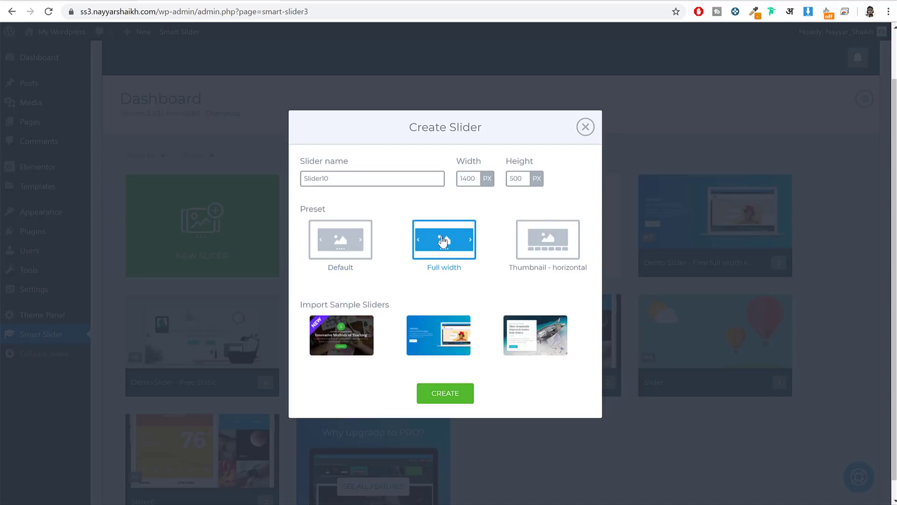
pyautogui.click(544, 250)
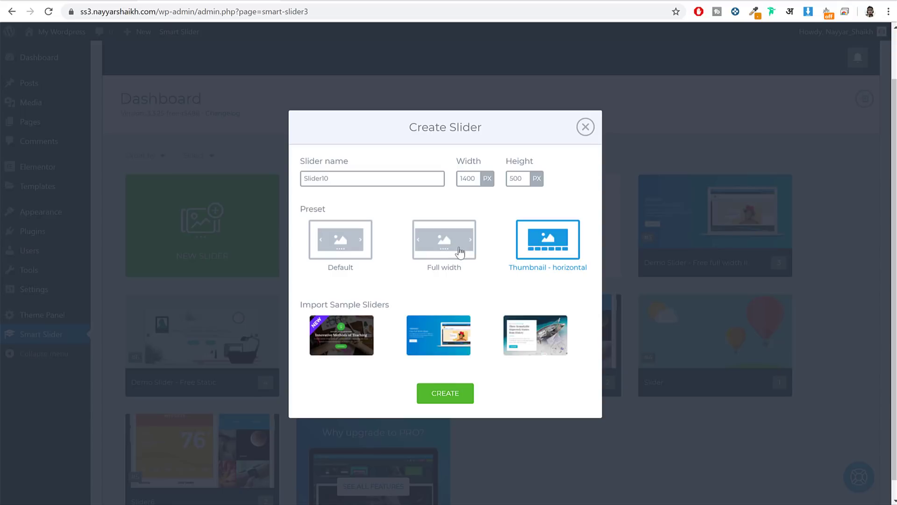
pyautogui.click(452, 242)
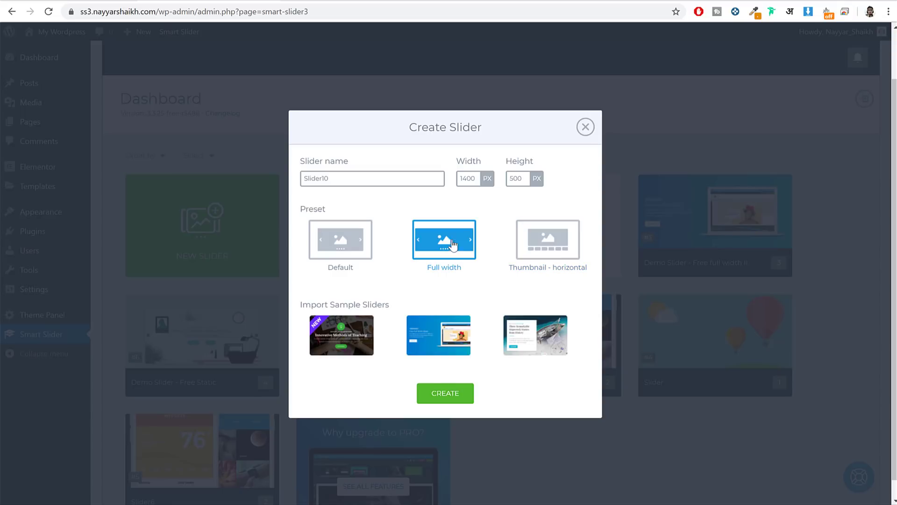
pyautogui.click(19, 3)
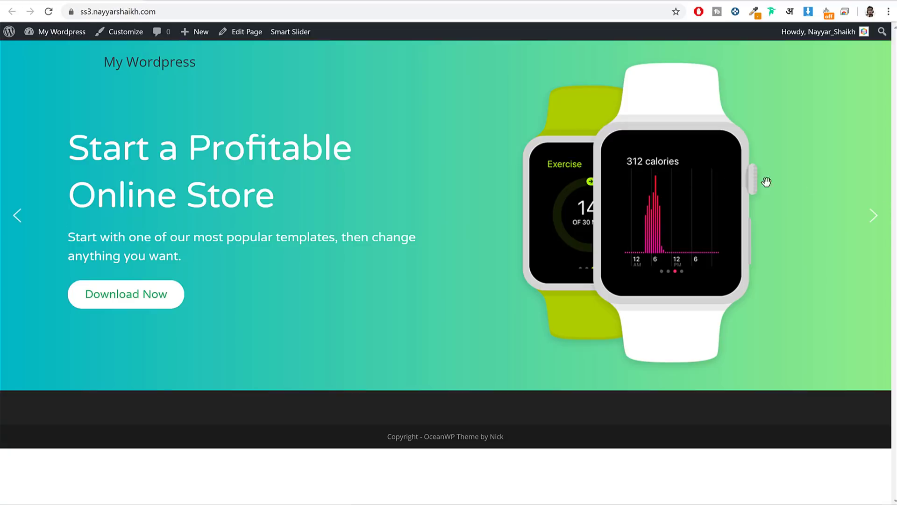
pyautogui.click(150, 3)
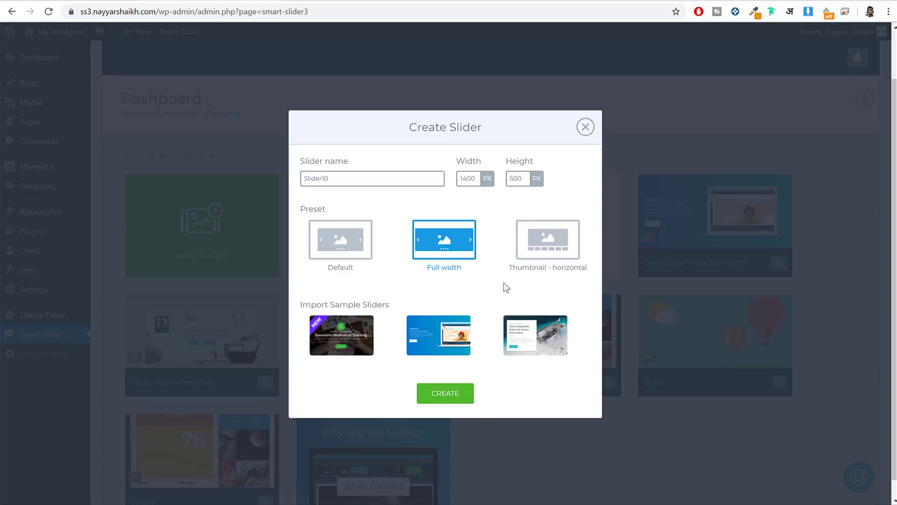
pyautogui.click(447, 398)
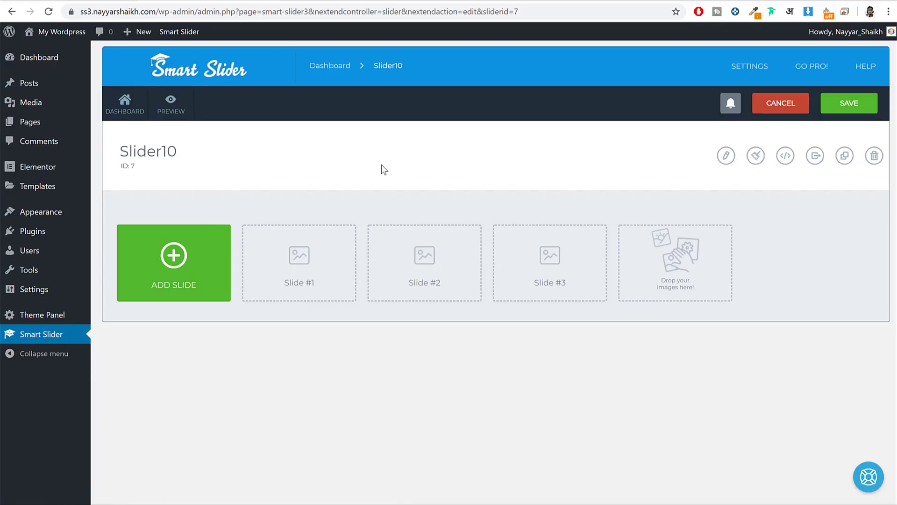
# - Add an empty slide to Slider10 and save it
pyautogui.click(180, 264)
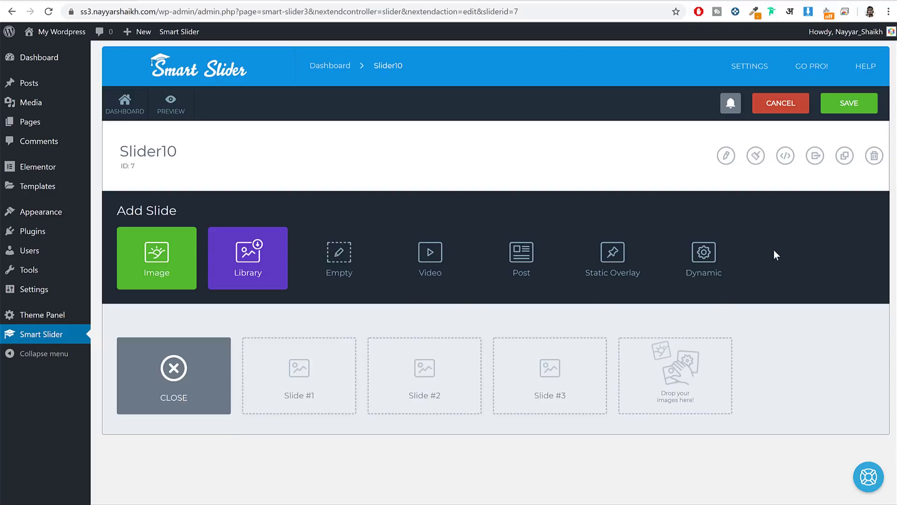
pyautogui.click(340, 257)
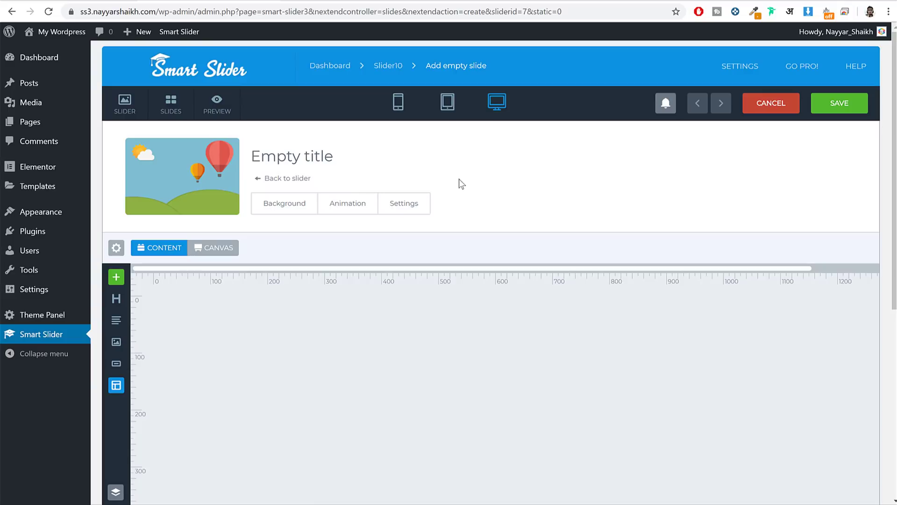
pyautogui.click(855, 97)
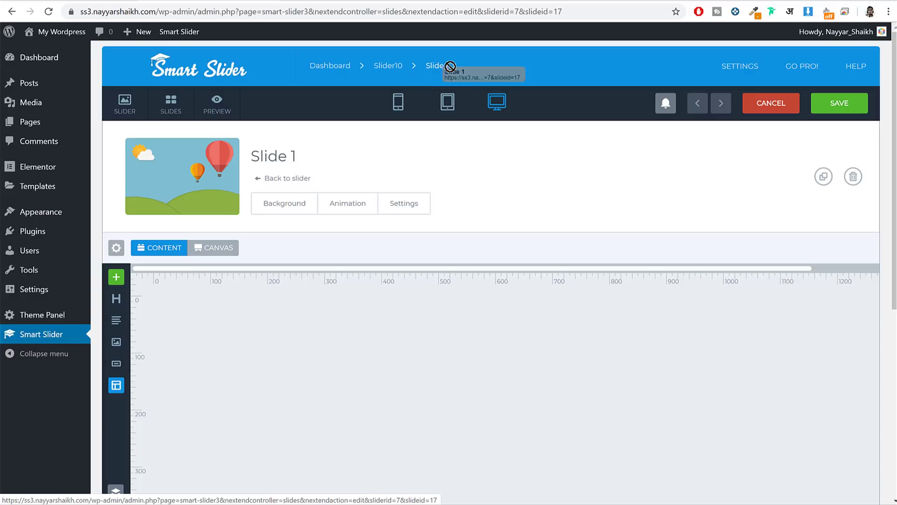
# - Open Slide 1's background settings and set the background type to Color
pyautogui.scroll(-4, 607, 189)
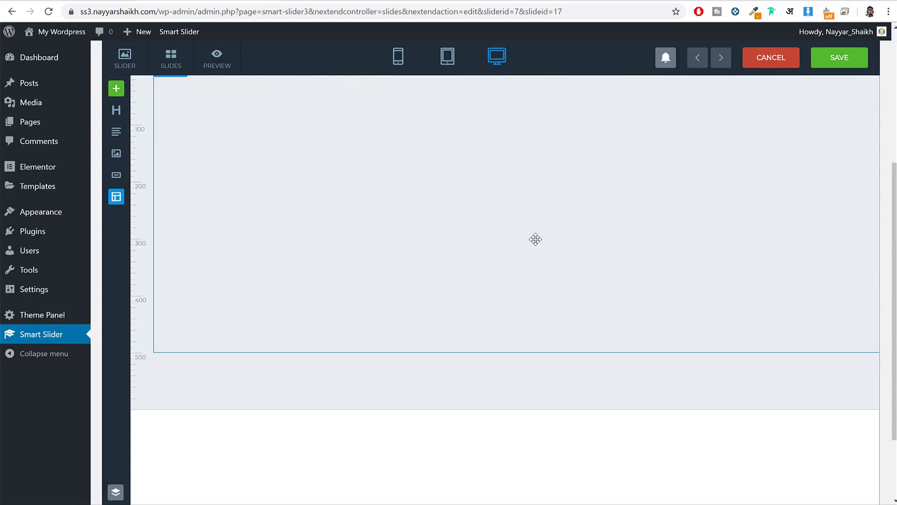
pyautogui.scroll(1, 534, 238)
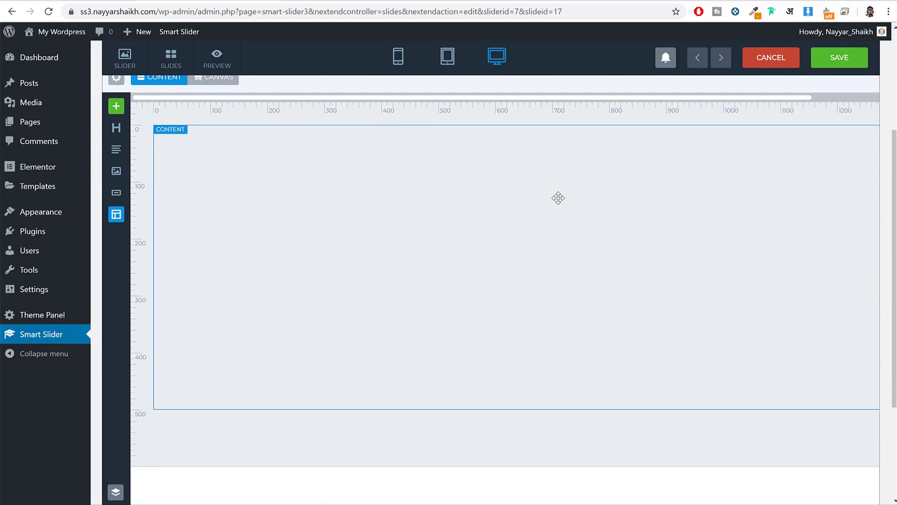
pyautogui.hotkey('ctrl', '-')
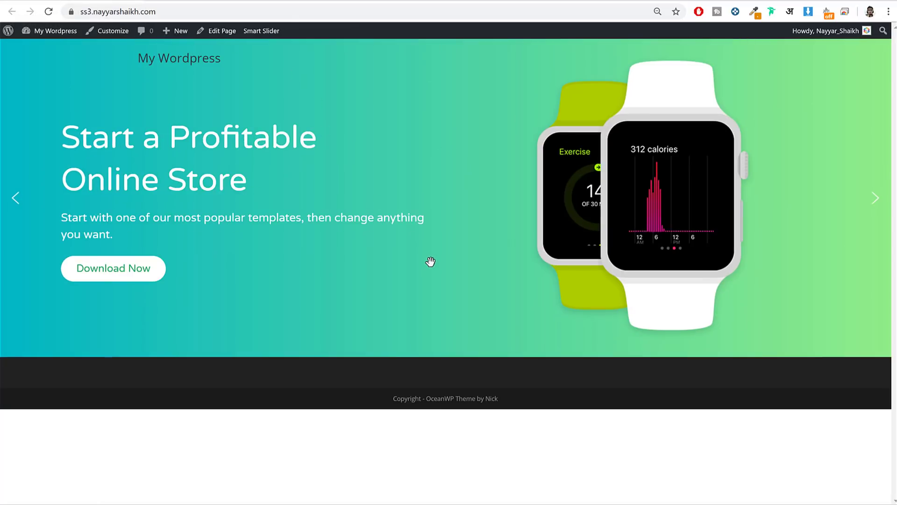
pyautogui.hotkey('ctrl', '=')
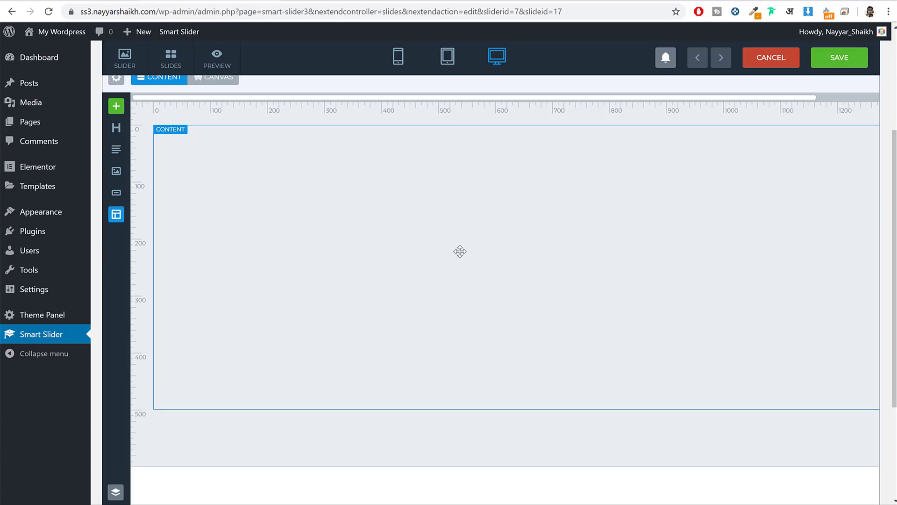
pyautogui.hotkey('ctrl', '-')
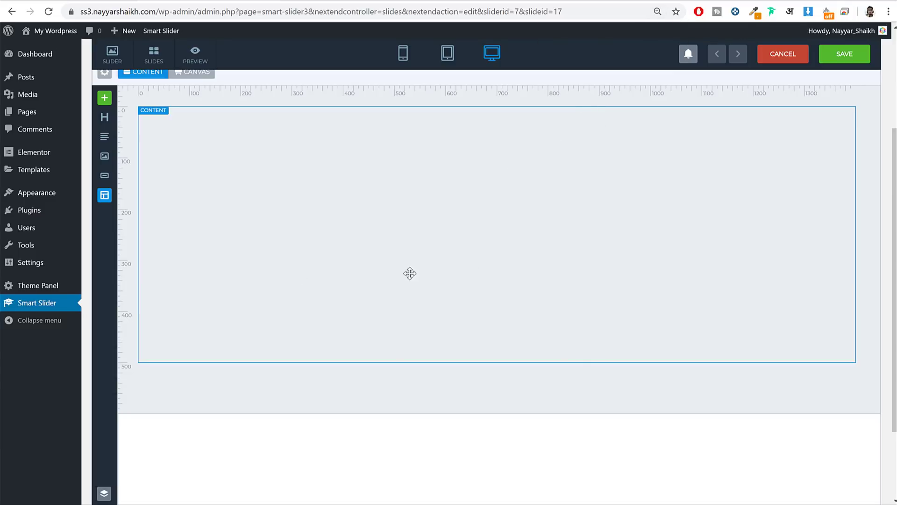
pyautogui.scroll(3, 380, 278)
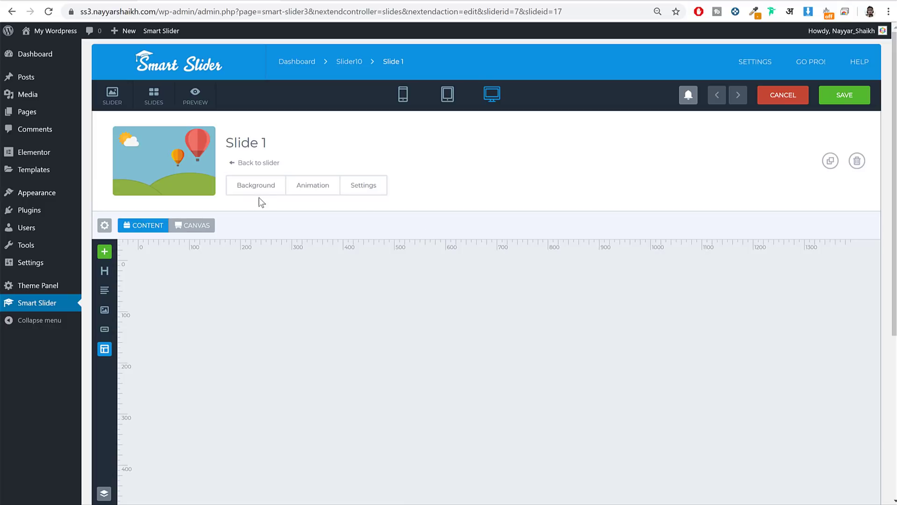
pyautogui.click(252, 190)
pyautogui.scroll(-3, 539, 192)
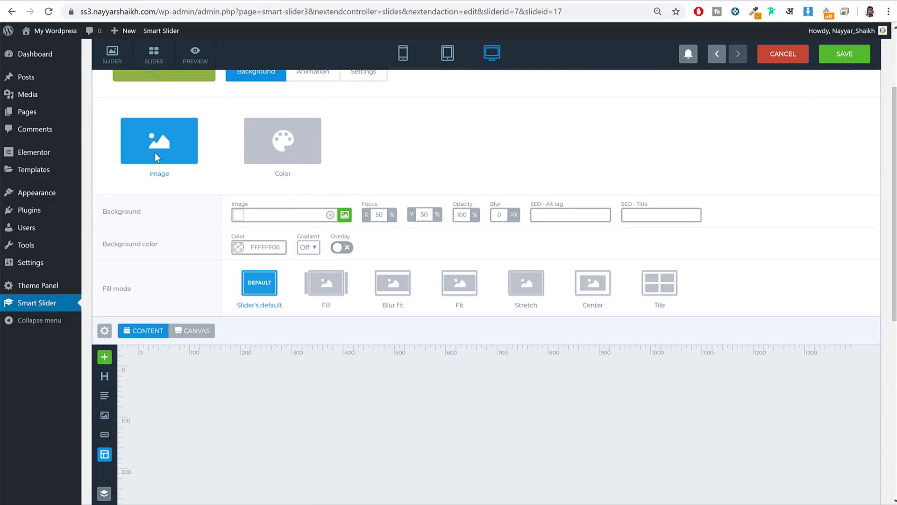
pyautogui.click(283, 144)
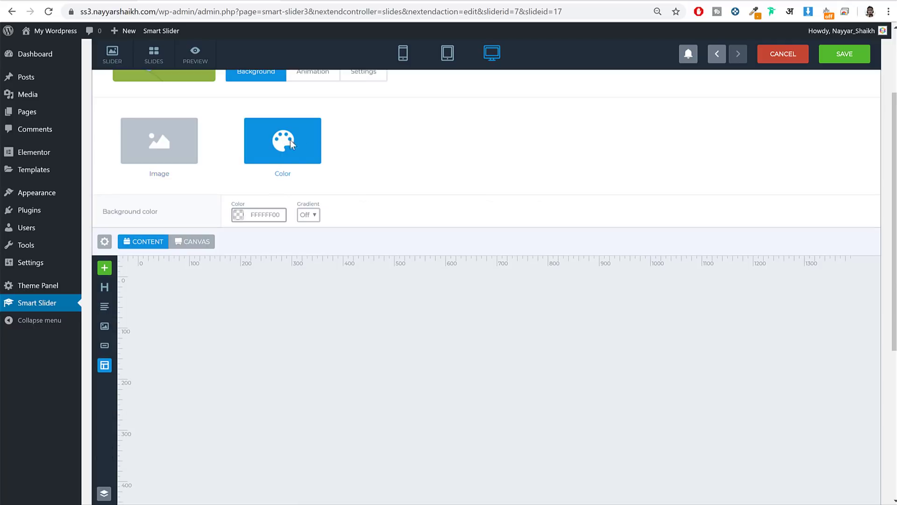
# - Try the solid background colours BB4A28FF and EC87C0FF on Slide 1
pyautogui.scroll(-2, 371, 141)
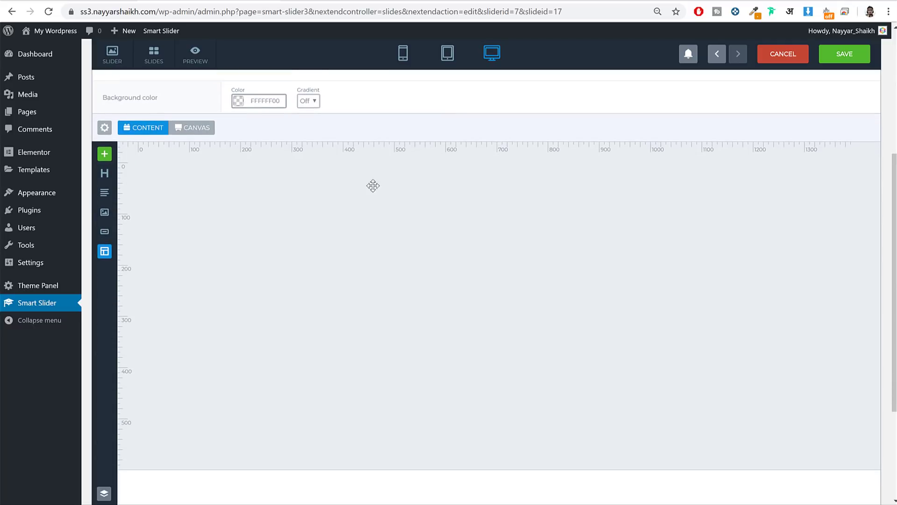
pyautogui.click(237, 104)
pyautogui.click(248, 173)
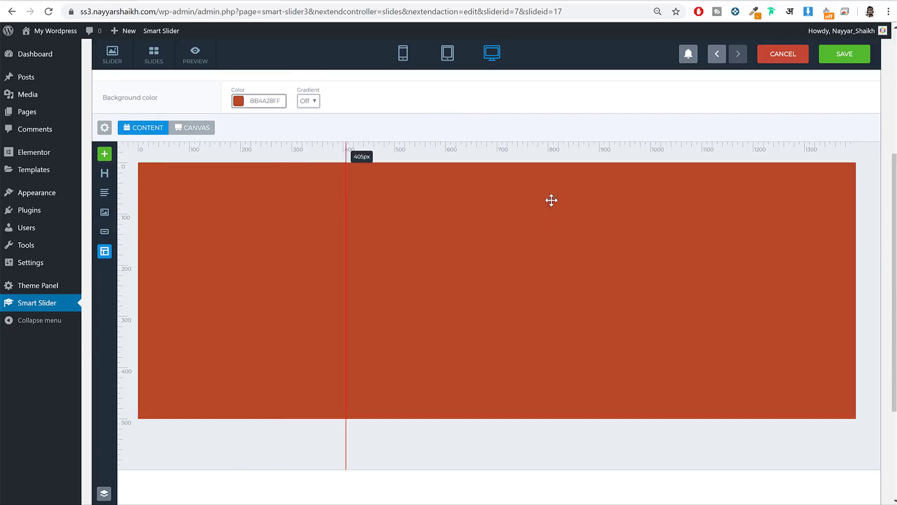
pyautogui.click(239, 104)
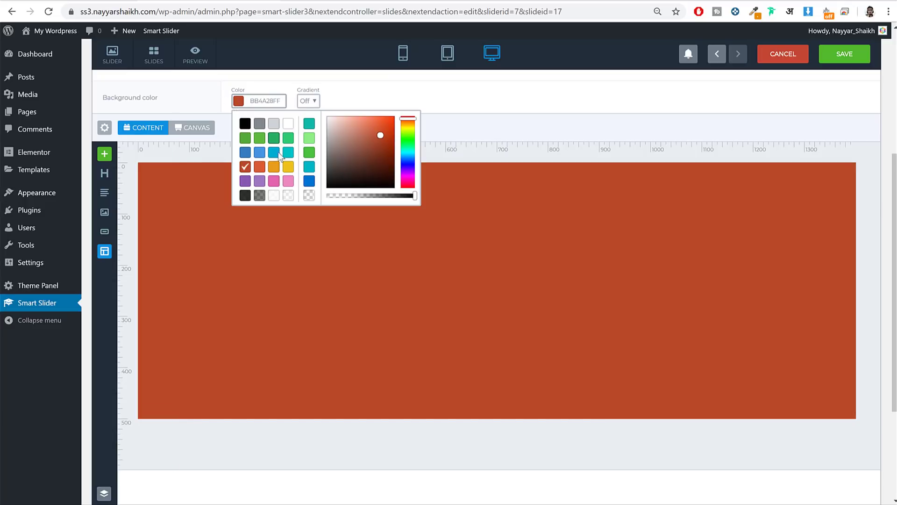
pyautogui.click(288, 182)
pyautogui.scroll(1, 421, 135)
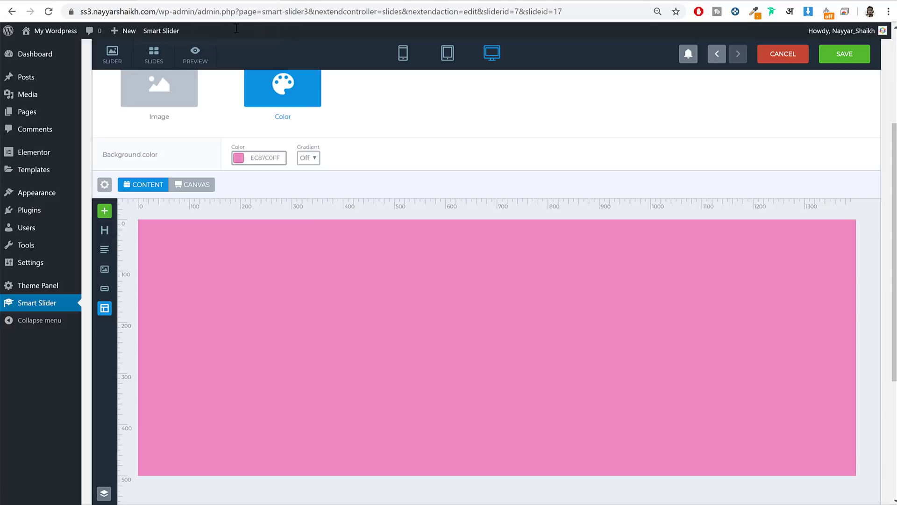
# - Turn on the background gradient, try the upward diagonal direction, and settle on the horizontal left-to-right direction
pyautogui.click(310, 159)
pyautogui.click(314, 185)
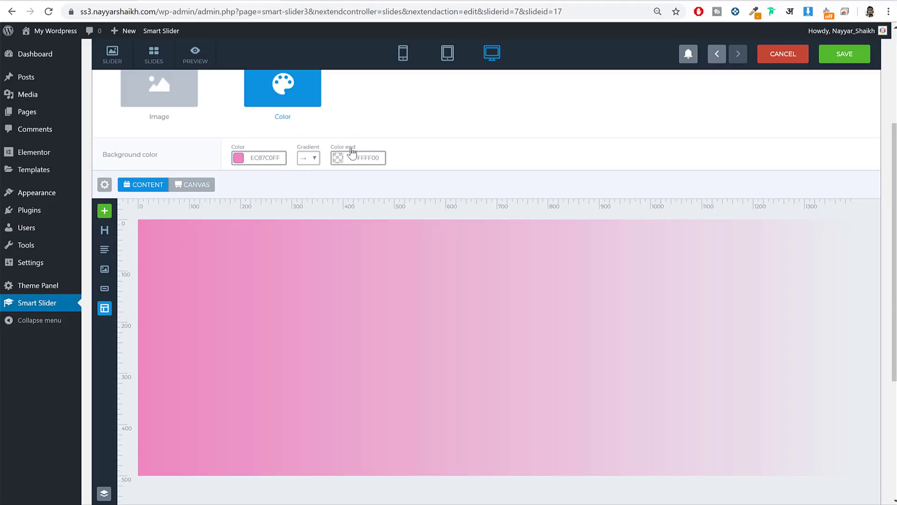
pyautogui.click(315, 160)
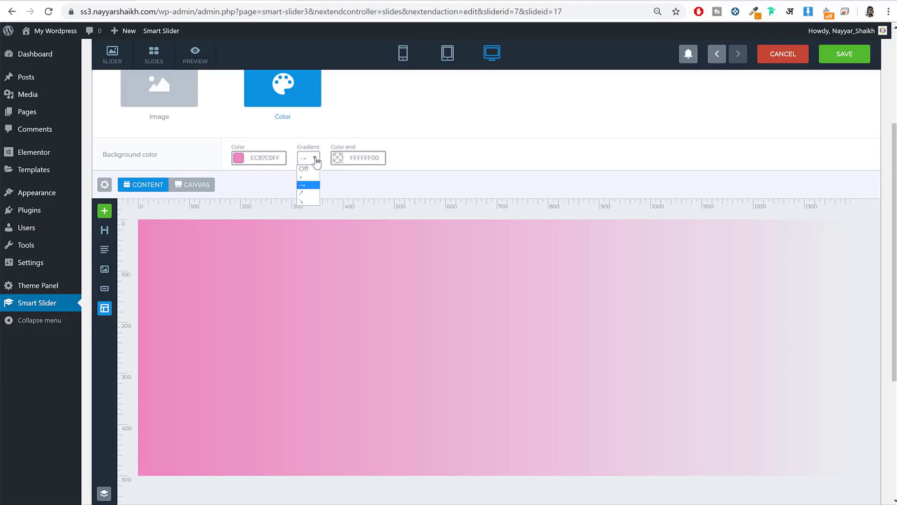
pyautogui.click(312, 193)
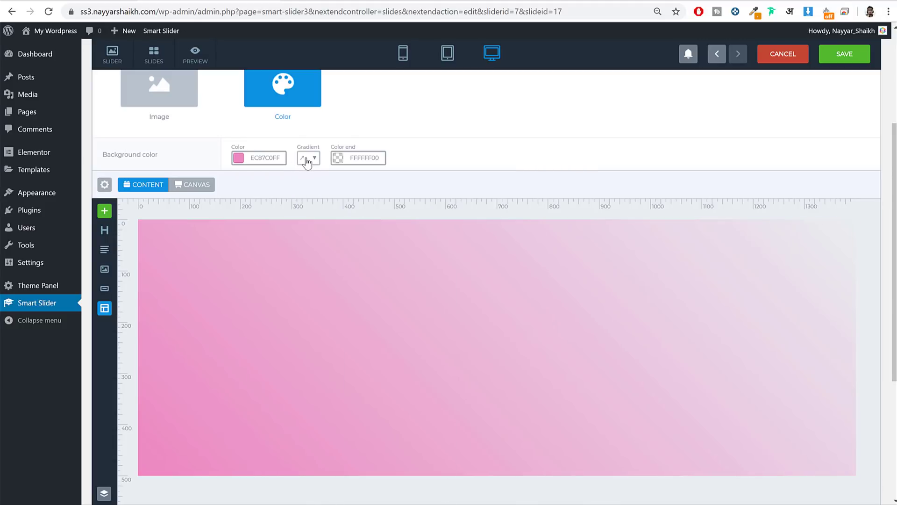
pyautogui.click(307, 162)
pyautogui.click(313, 191)
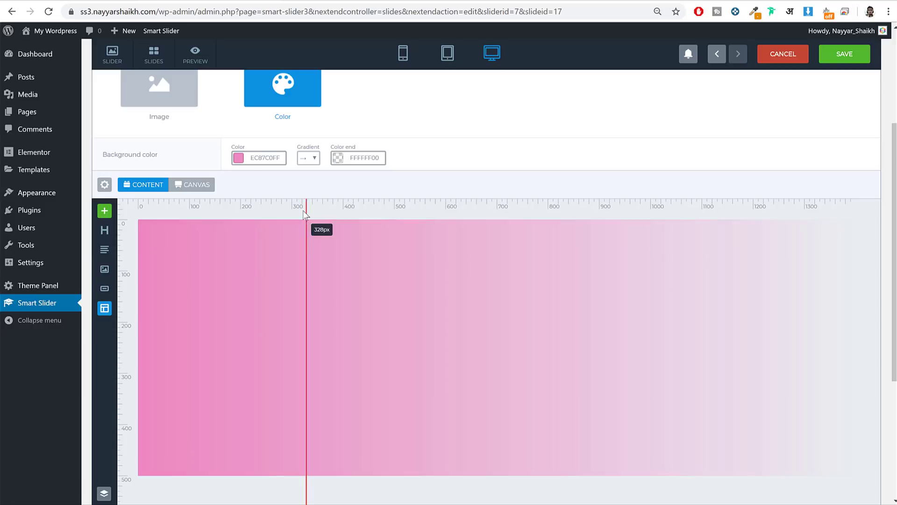
# - Set the background gradient's start colour to 00B6C3FF and its end colour to 90ED87FF
pyautogui.click(268, 160)
pyautogui.doubleClick(267, 160)
pyautogui.write('00B6C3FF')
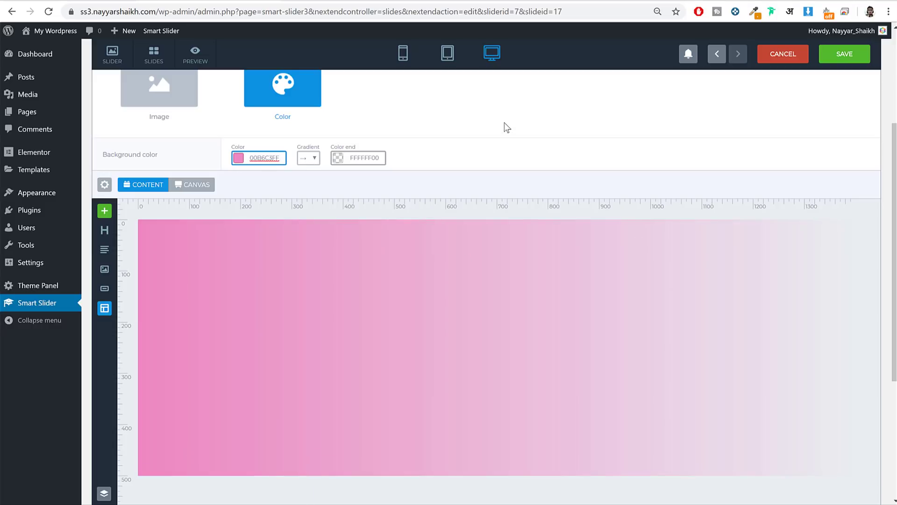
pyautogui.click(538, 143)
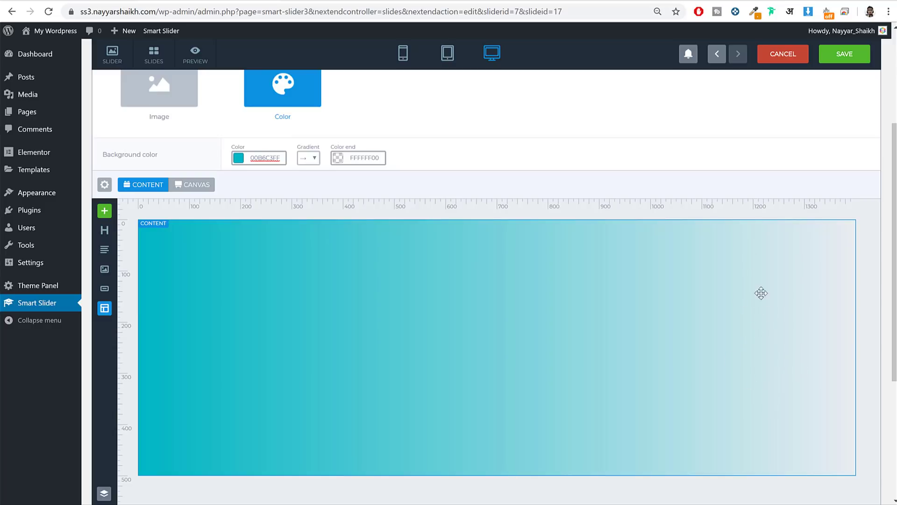
pyautogui.doubleClick(364, 156)
pyautogui.write('90E087FF')
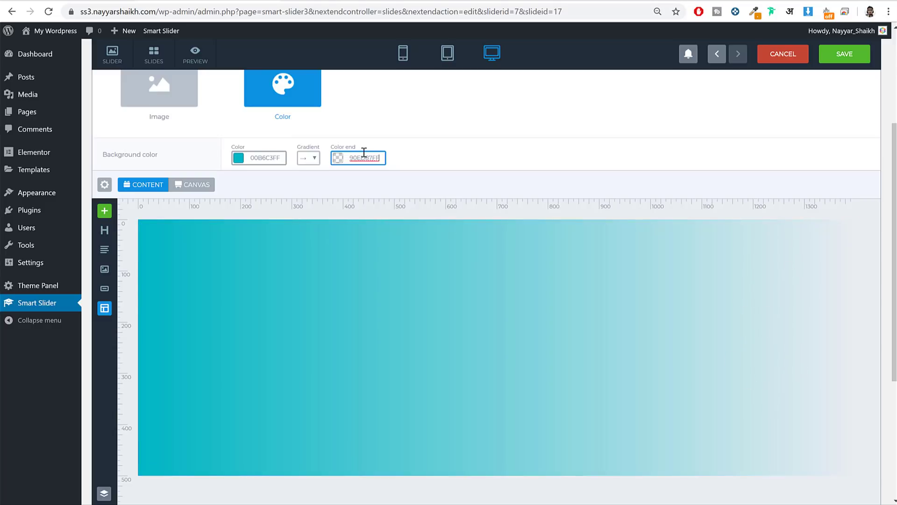
pyautogui.click(467, 161)
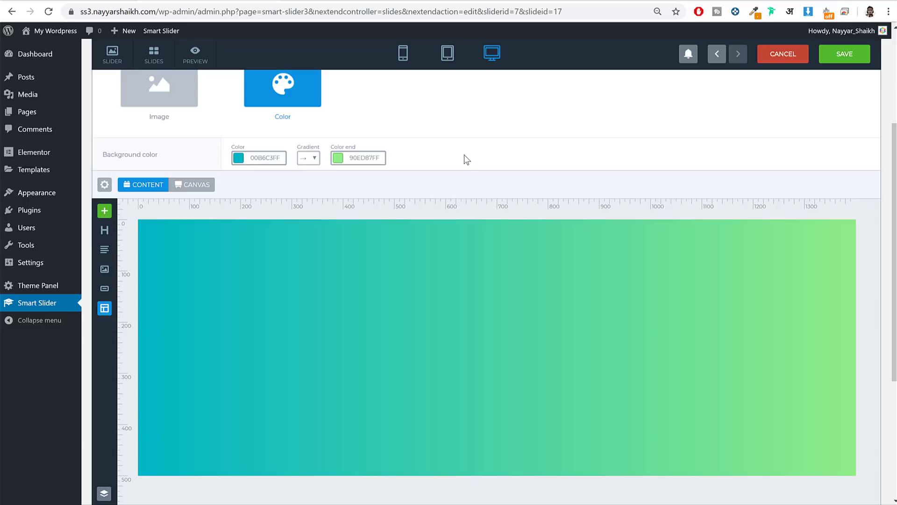
# - Save Slide 1, view the example slider on the live homepage, and return to the slide editor
pyautogui.scroll(-1, 614, 293)
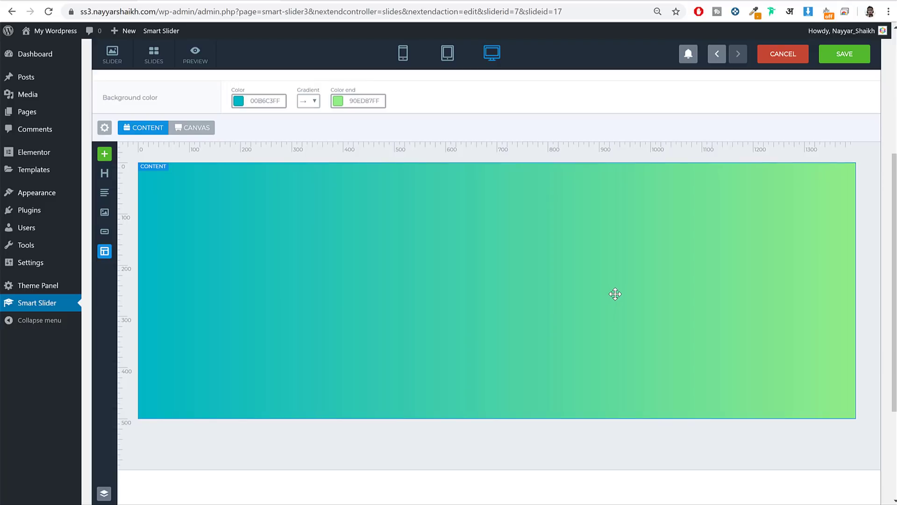
pyautogui.click(831, 59)
pyautogui.click(55, 30)
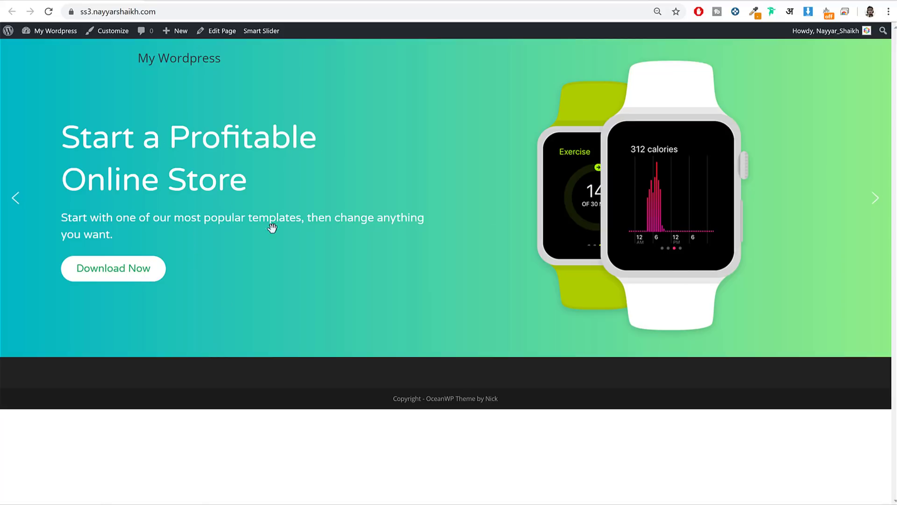
pyautogui.hotkey('ctrl', 'Tab')
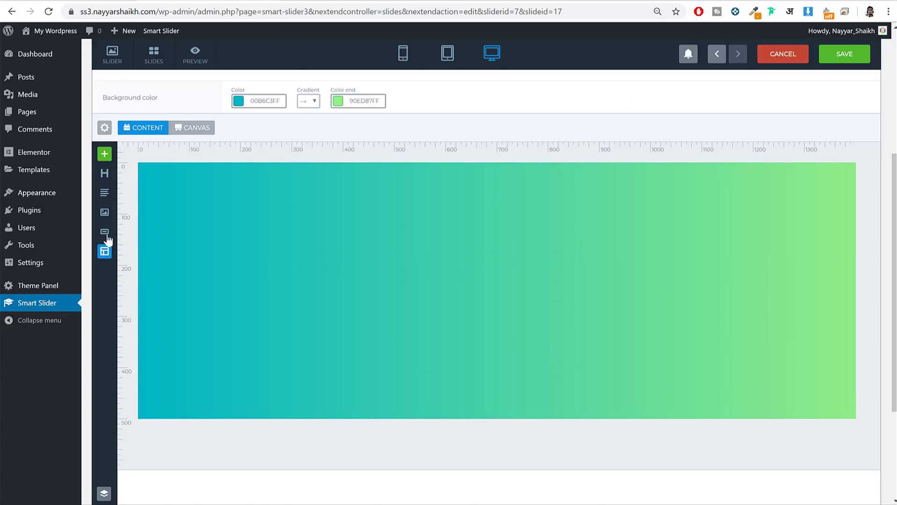
# - Add a two-column row to the slide and place a heading layer reading "Start a Profitable" in its left column
pyautogui.click(105, 260)
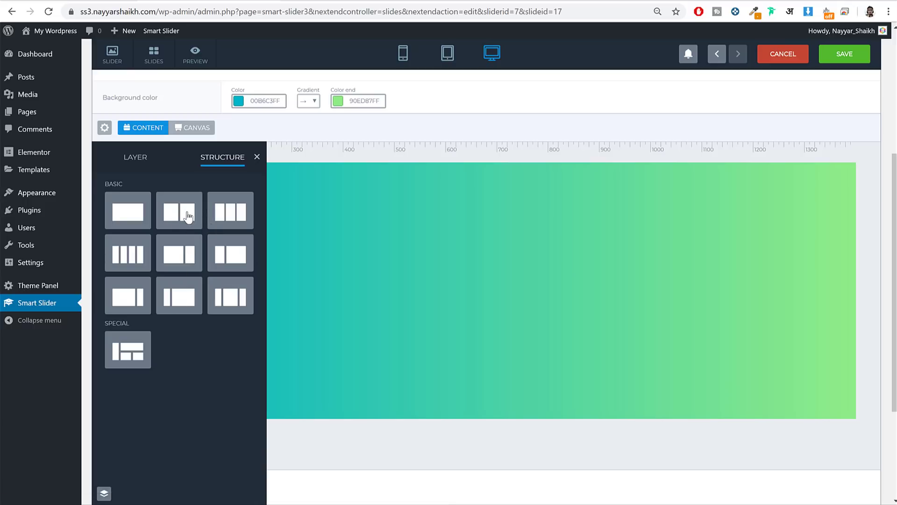
pyautogui.click(186, 216)
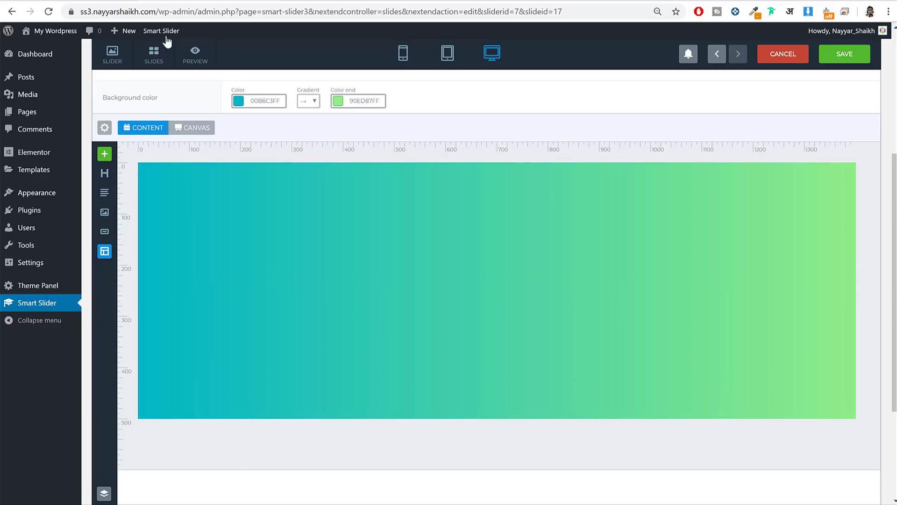
pyautogui.click(71, 31)
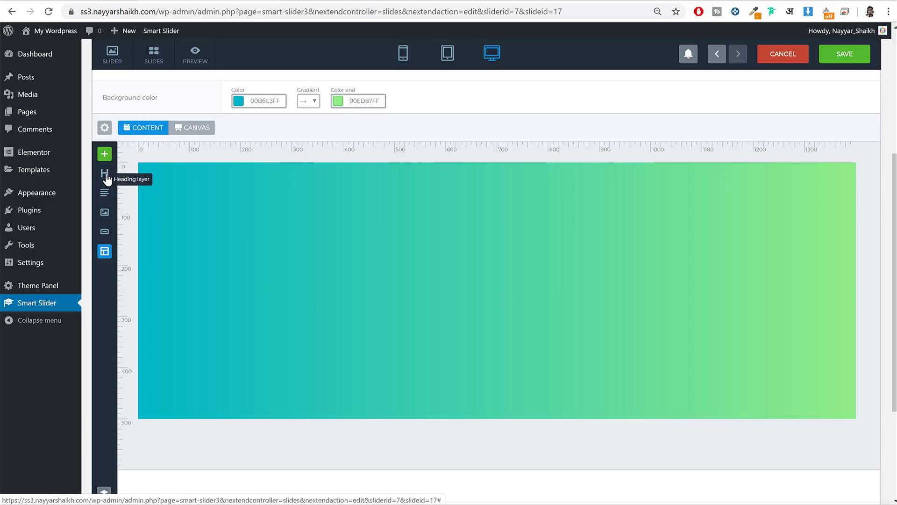
pyautogui.moveTo(106, 178); pyautogui.dragTo(290, 300)
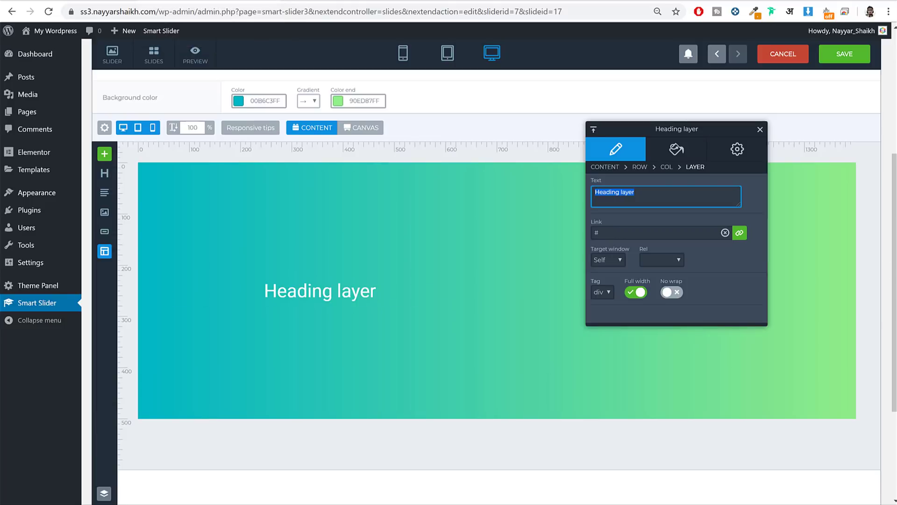
pyautogui.write('Start a Profitable')
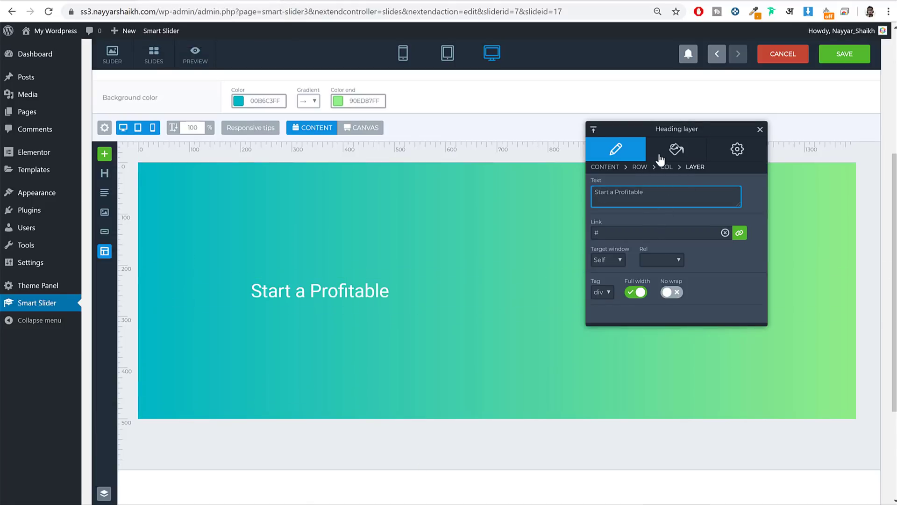
# - Set the "Start a Profitable" heading's font family to 'Varela Round'
pyautogui.click(683, 149)
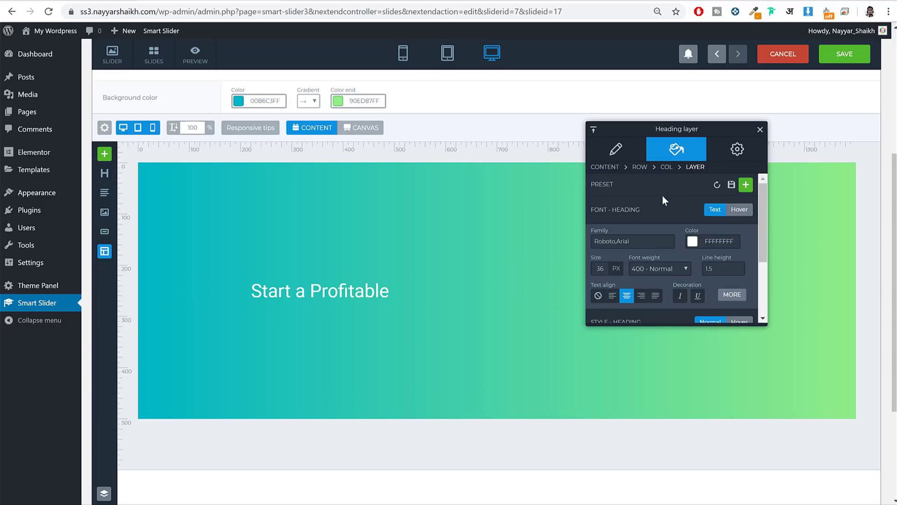
pyautogui.scroll(-3, 711, 247)
pyautogui.scroll(3, 711, 242)
pyautogui.click(635, 241)
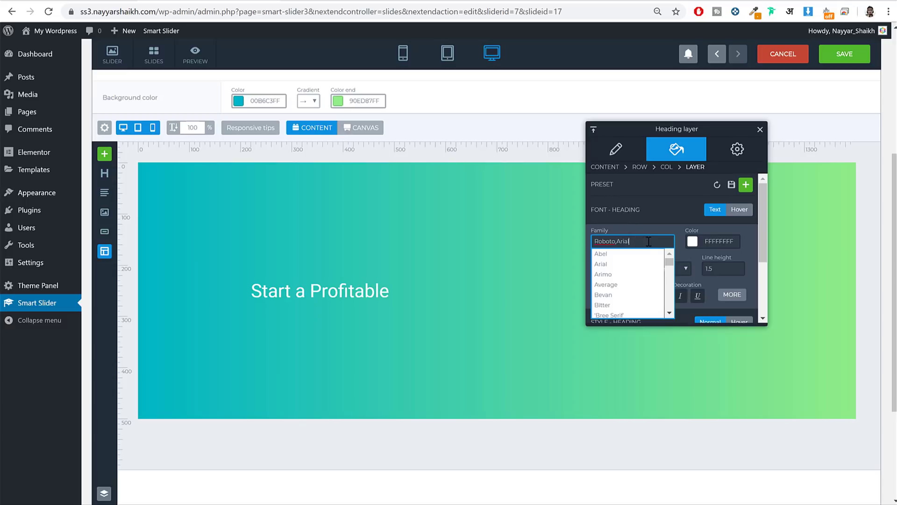
pyautogui.scroll(-3, 630, 295)
pyautogui.scroll(-5, 630, 294)
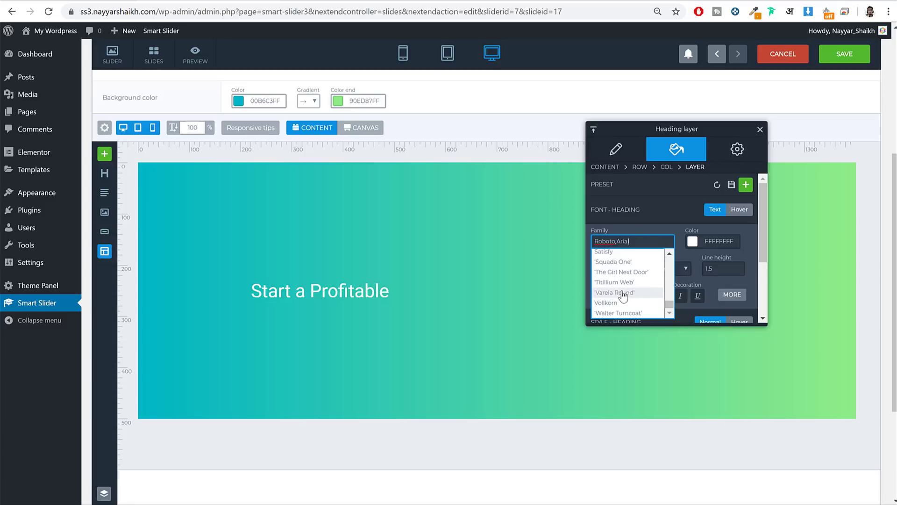
pyautogui.click(618, 294)
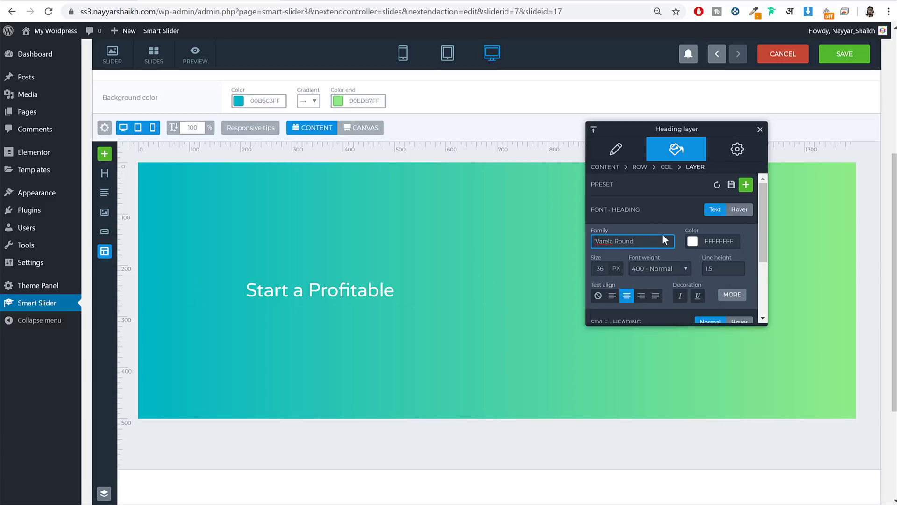
# - Try the text colour D85935FF on the heading and restore it to white FFFFFFFF
pyautogui.scroll(-1, 751, 241)
pyautogui.scroll(1, 751, 242)
pyautogui.click(690, 241)
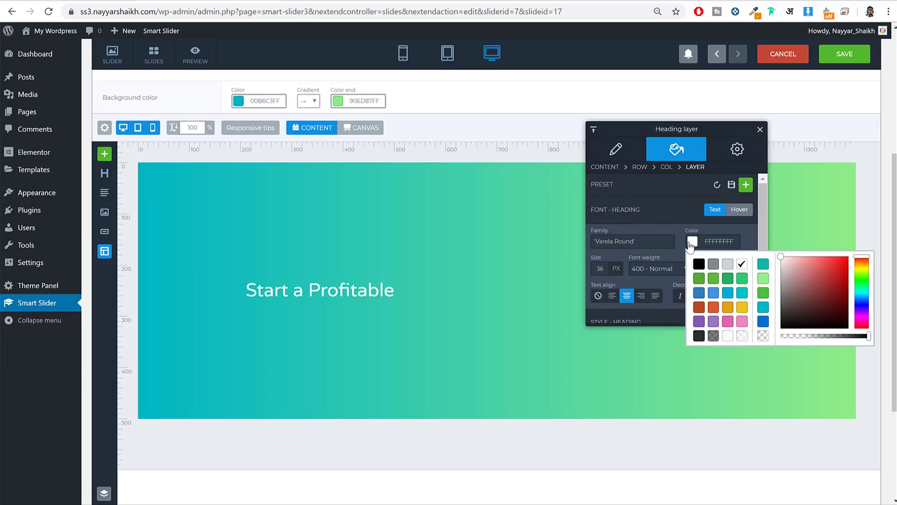
pyautogui.click(713, 307)
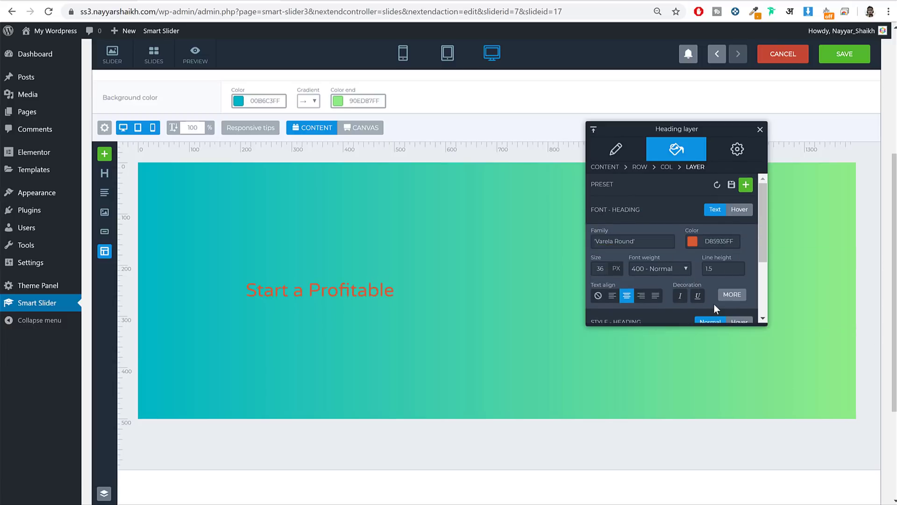
pyautogui.click(695, 242)
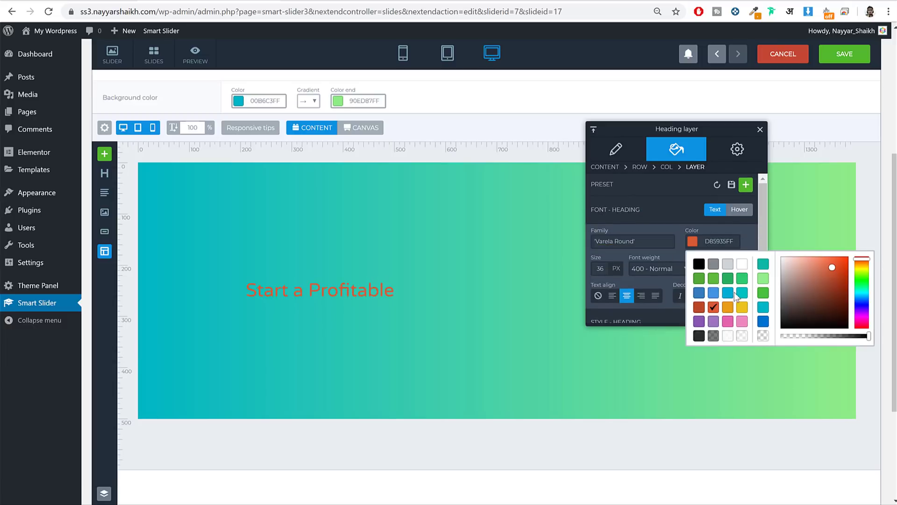
pyautogui.click(742, 262)
# - Set the heading's font size to 62 px, align its text left, and close the layer settings
pyautogui.scroll(-1, 748, 242)
pyautogui.moveTo(611, 214)
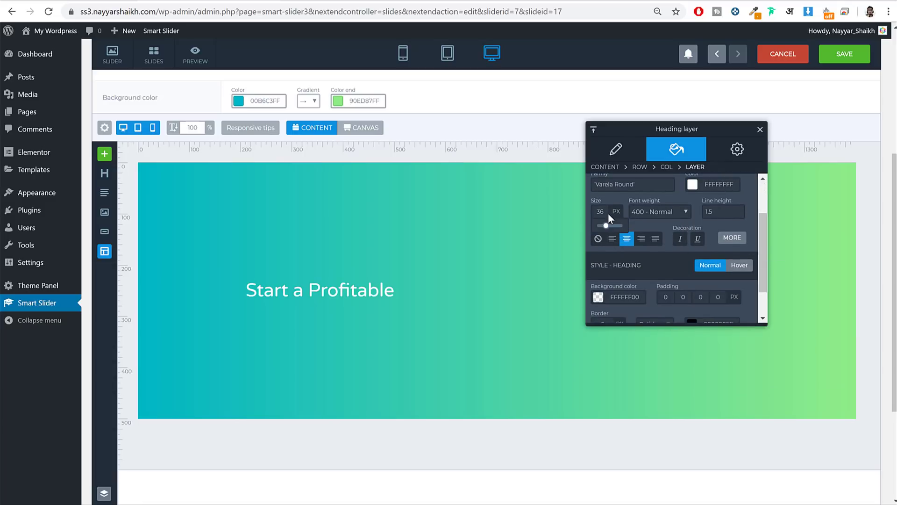
pyautogui.click(603, 215)
pyautogui.press('Return')
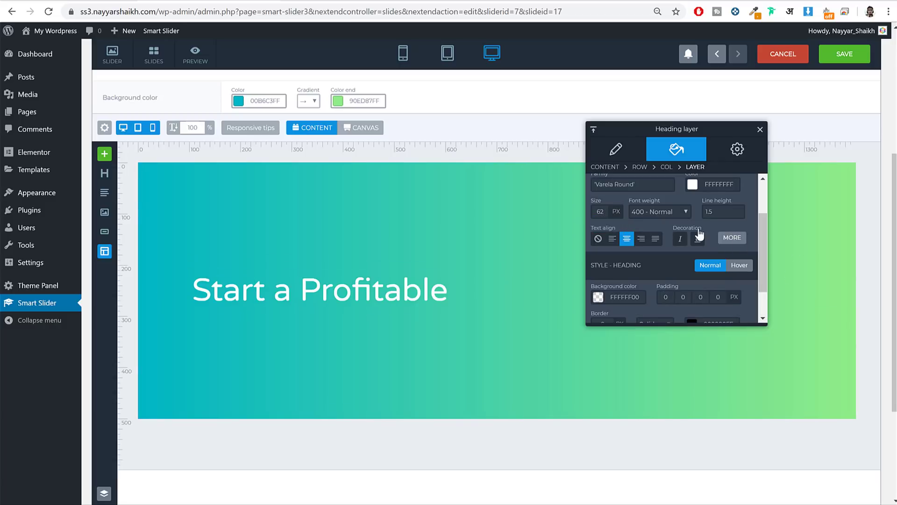
pyautogui.moveTo(616, 211)
pyautogui.click(612, 238)
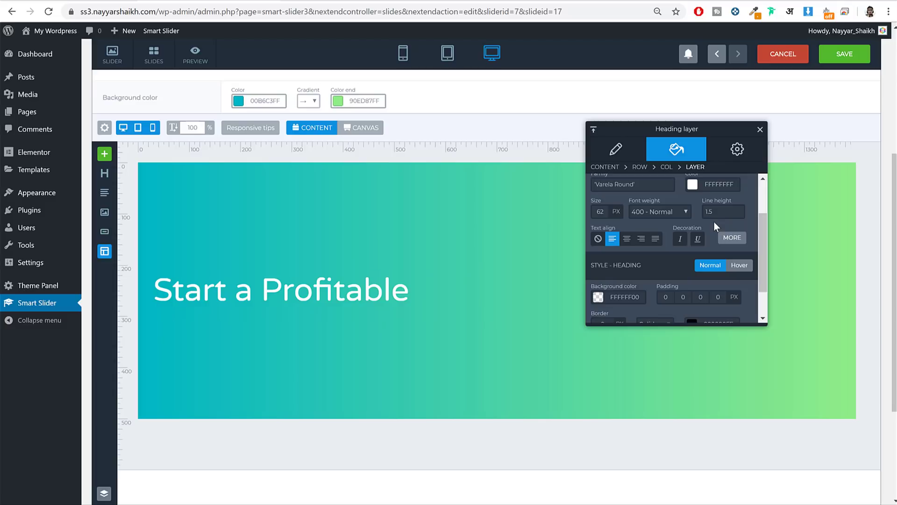
pyautogui.click(760, 131)
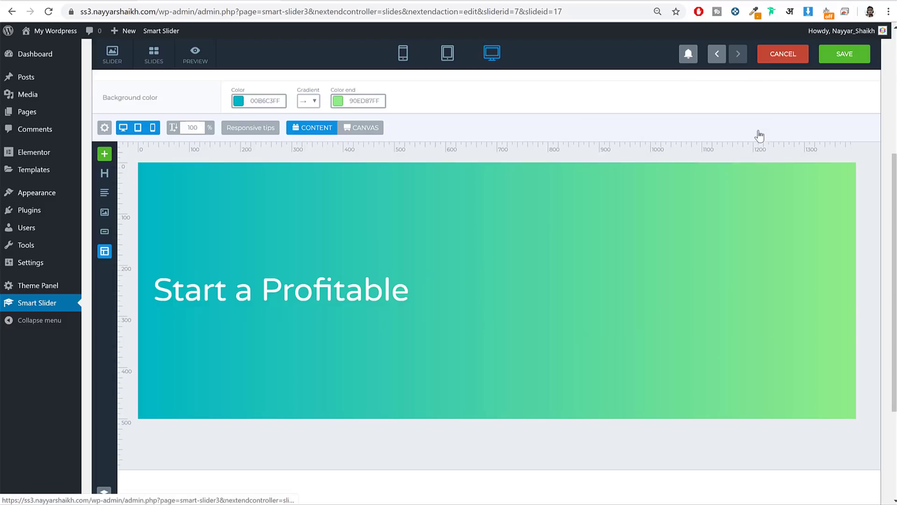
# - Check the heading lines of the example slider on the live homepage, and duplicate the "Start a Profitable" heading layer on the slide
pyautogui.click(55, 31)
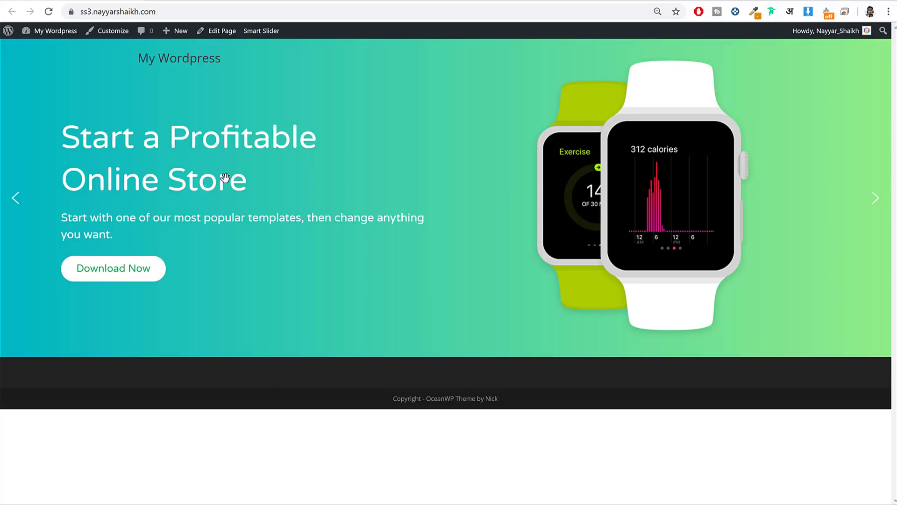
pyautogui.click(178, 1)
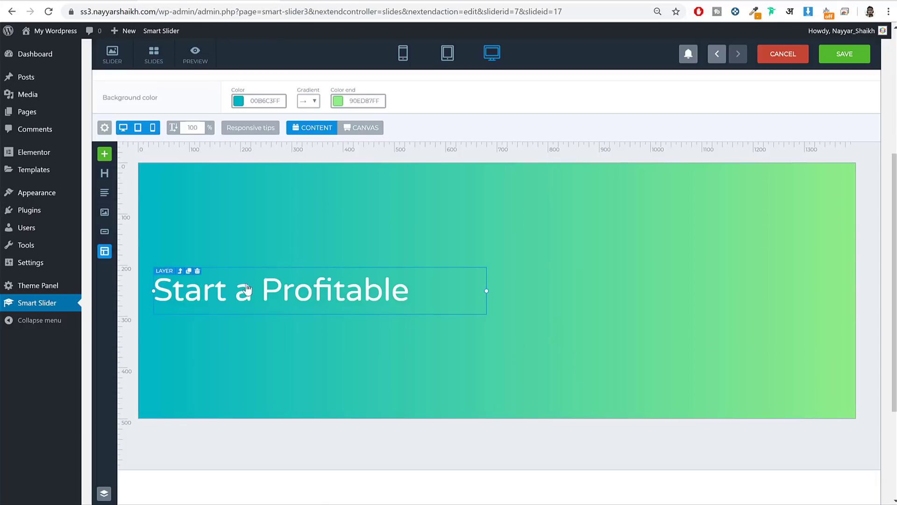
pyautogui.click(189, 271)
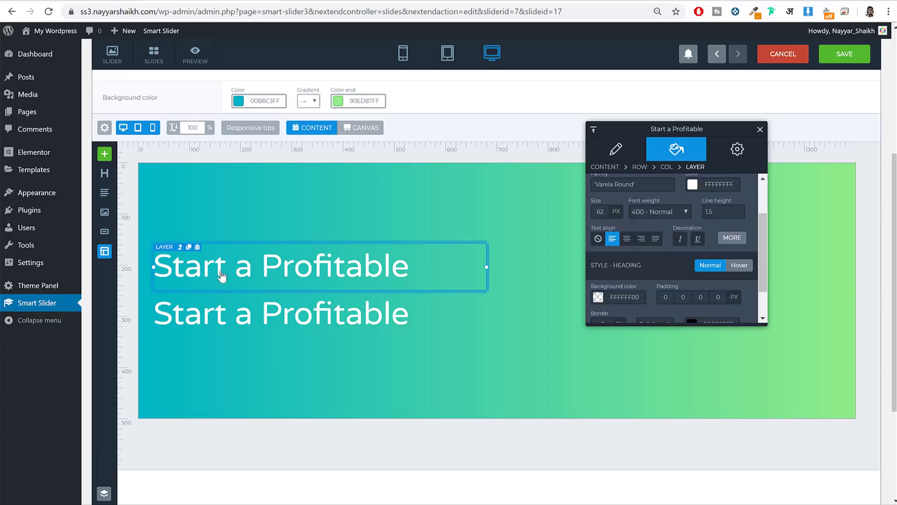
# - Change the lower heading copy's text to "Online Store", checking the wording against the example slider, and close the layer settings
pyautogui.click(225, 315)
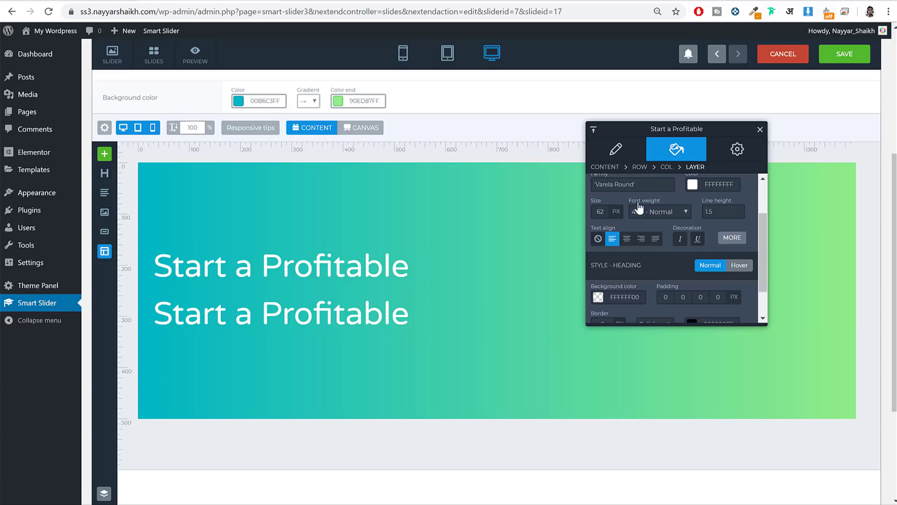
pyautogui.click(604, 155)
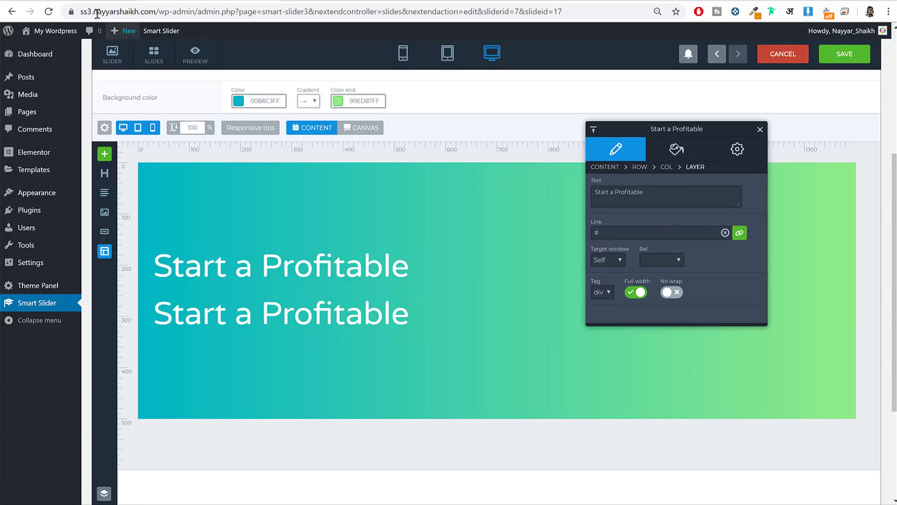
pyautogui.click(64, 3)
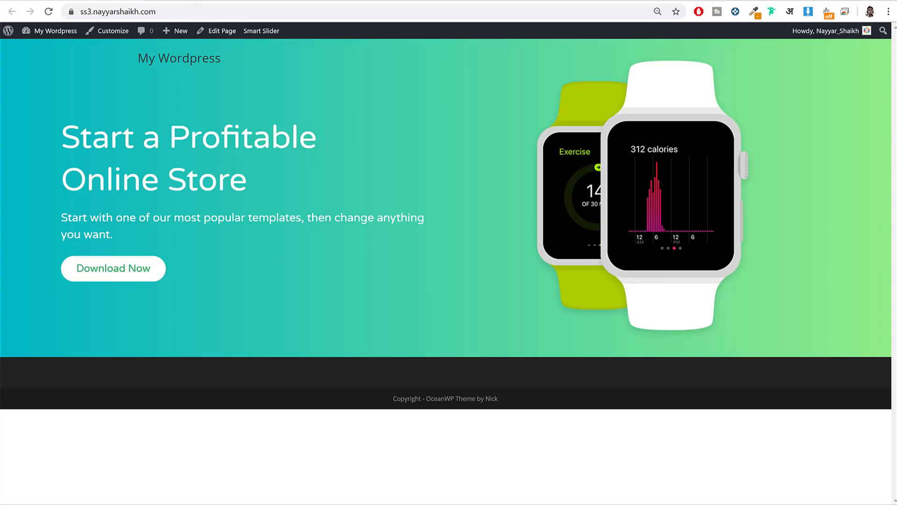
pyautogui.click(206, 4)
pyautogui.tripleClick(606, 197)
pyautogui.write('Online Store')
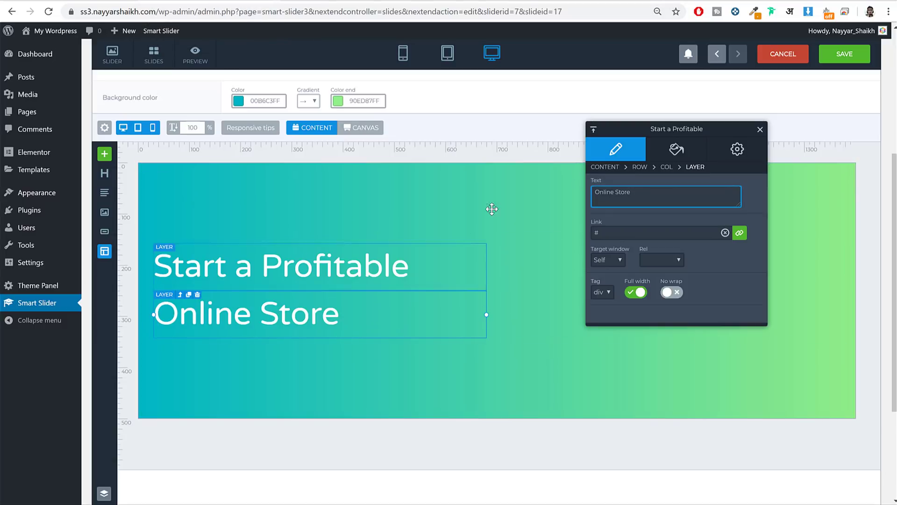
pyautogui.click(760, 129)
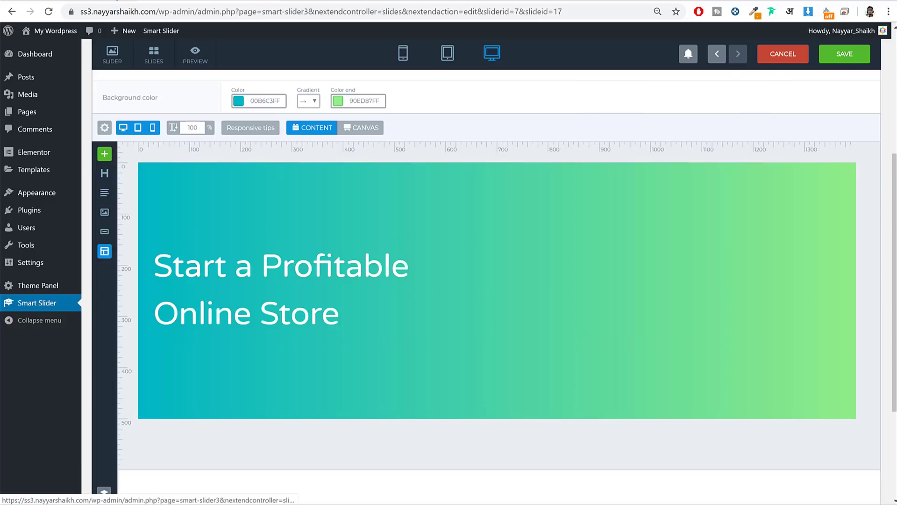
# - Check the description under the example slider's heading, and add a copy of the "Online Store" heading layer below it
pyautogui.hotkey('ctrl', 'Tab')
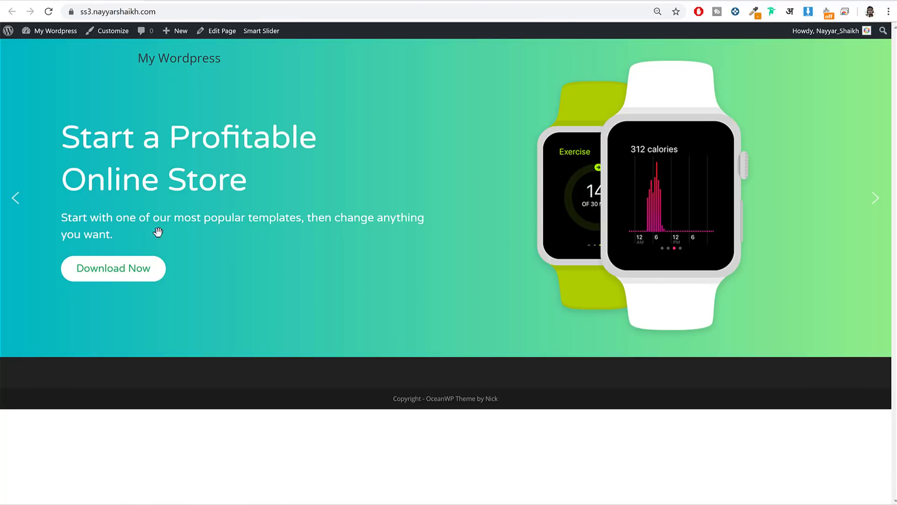
pyautogui.click(198, 1)
pyautogui.moveTo(104, 173); pyautogui.dragTo(254, 335)
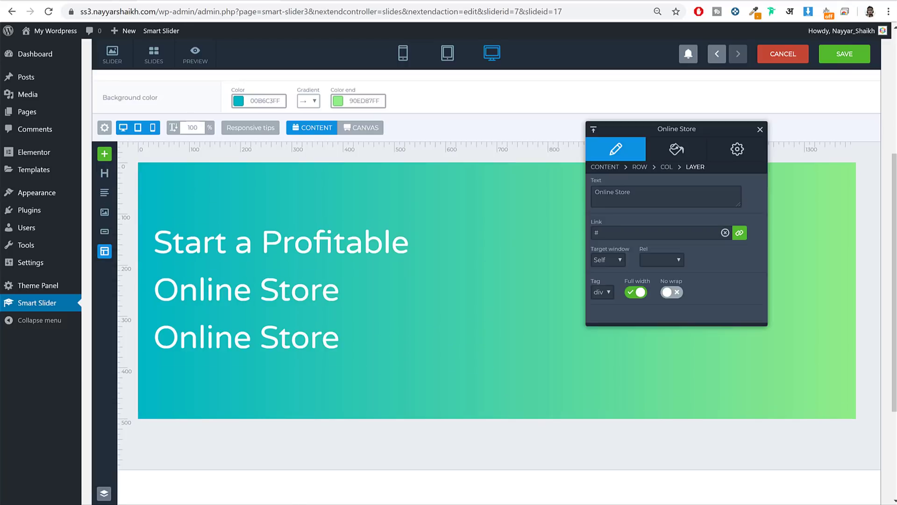
# - Replace the lowest heading copy's text with "Start with one of our most popular templates, then change anything you want."
pyautogui.hotkey('ctrl', 'Tab')
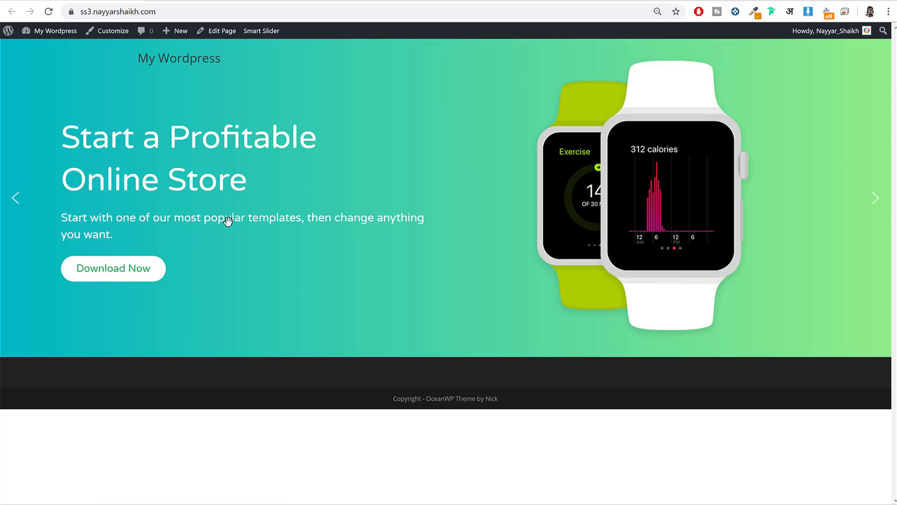
pyautogui.click(206, 1)
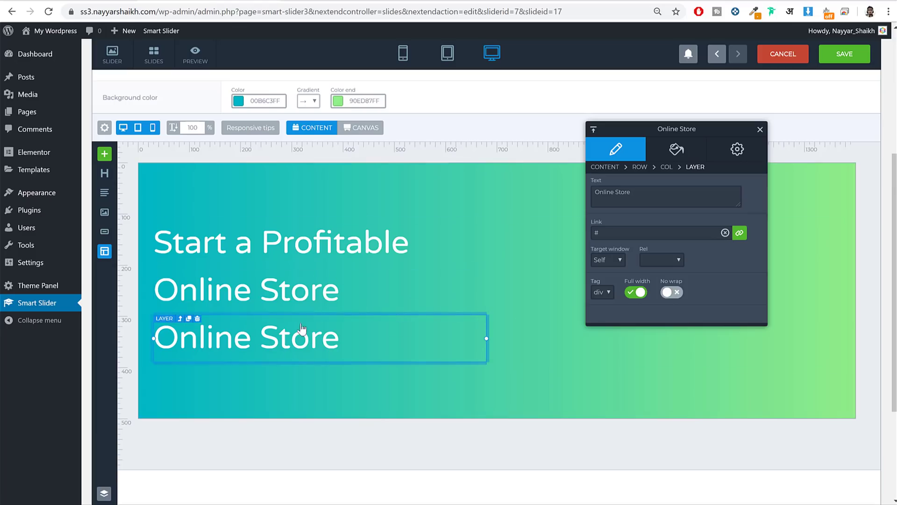
pyautogui.tripleClick(619, 205)
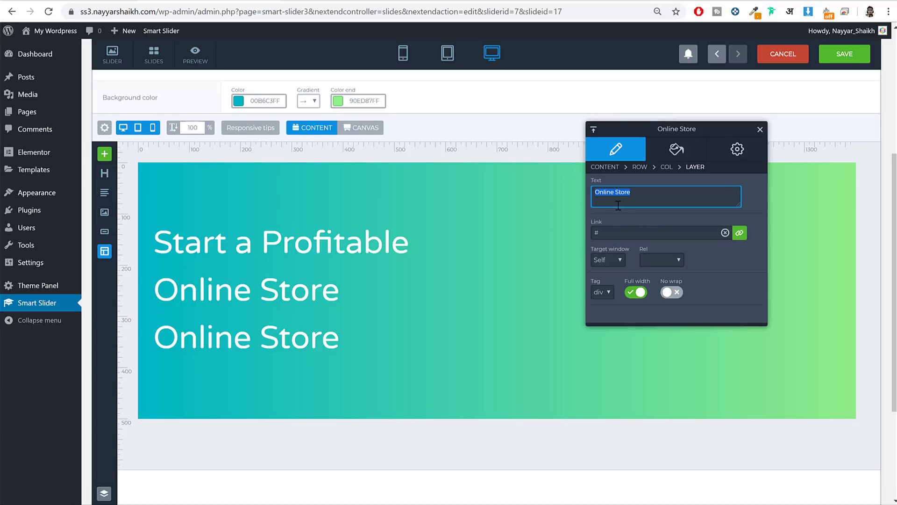
pyautogui.hotkey('ctrl', 'v')
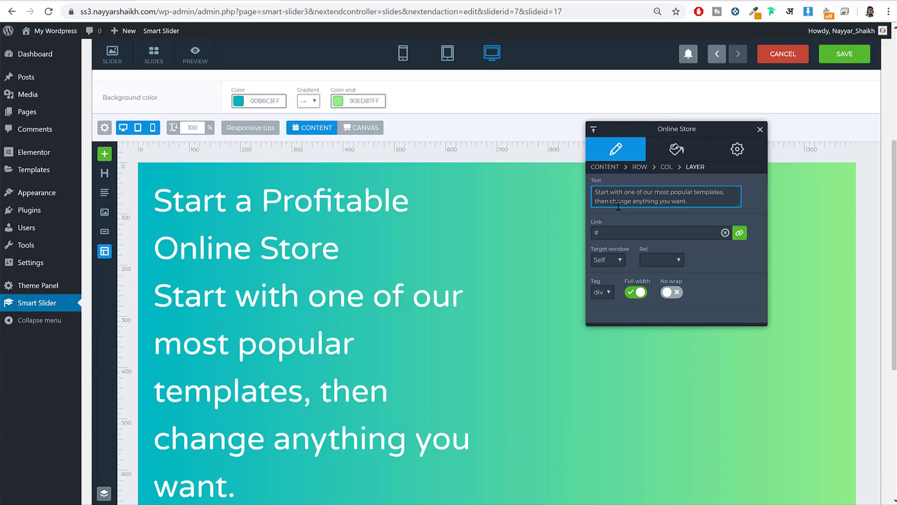
pyautogui.scroll(-5, 467, 290)
pyautogui.scroll(5, 467, 289)
# - Set the font size of the description layer below "Online Store" to 22 px
pyautogui.click(676, 150)
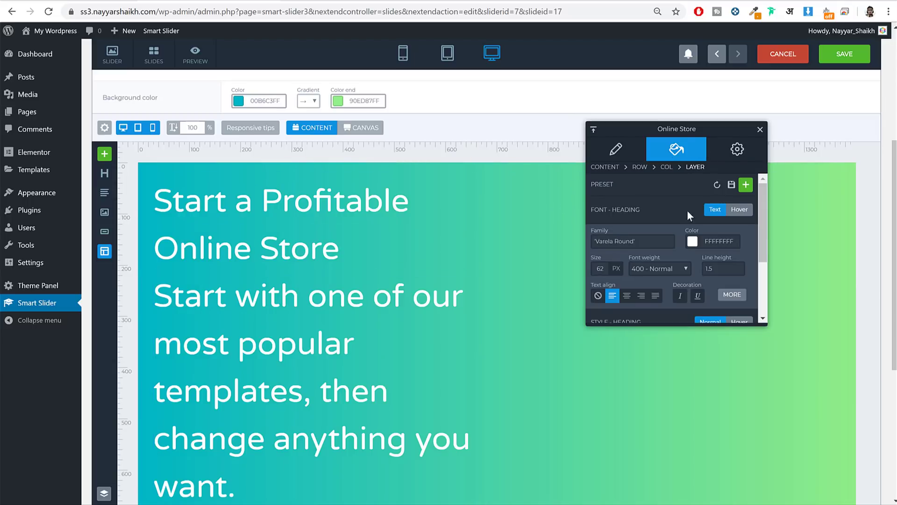
pyautogui.scroll(-1, 687, 209)
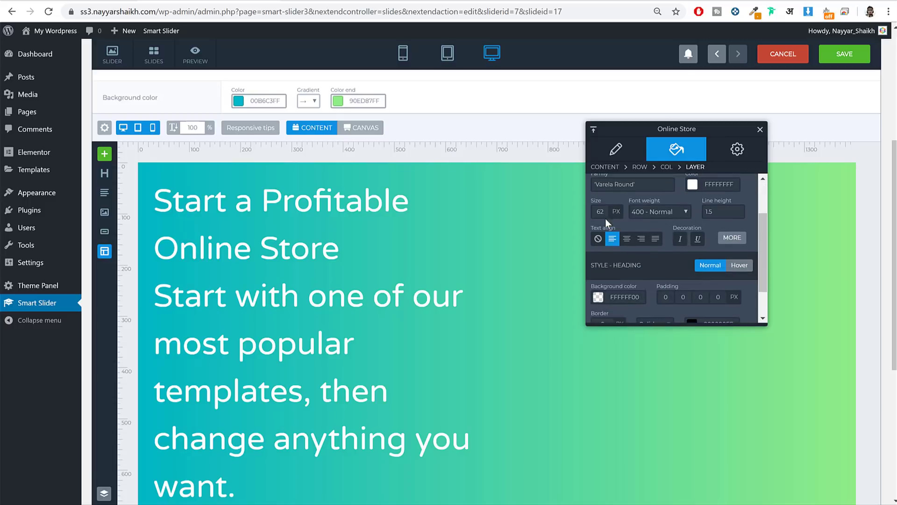
pyautogui.moveTo(601, 208)
pyautogui.press('Return')
# - Set the top padding of the description layer below "Online Store" to 20 px
pyautogui.scroll(-1, 248, 289)
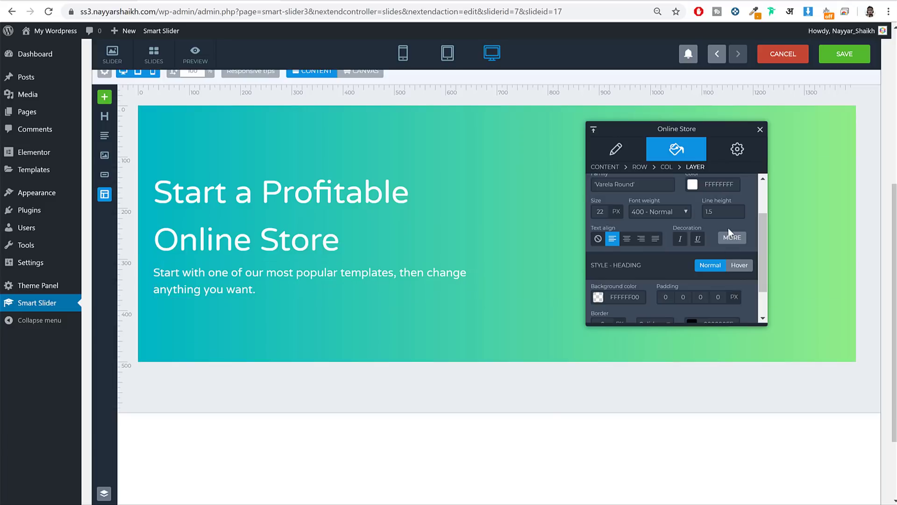
pyautogui.scroll(-2, 730, 228)
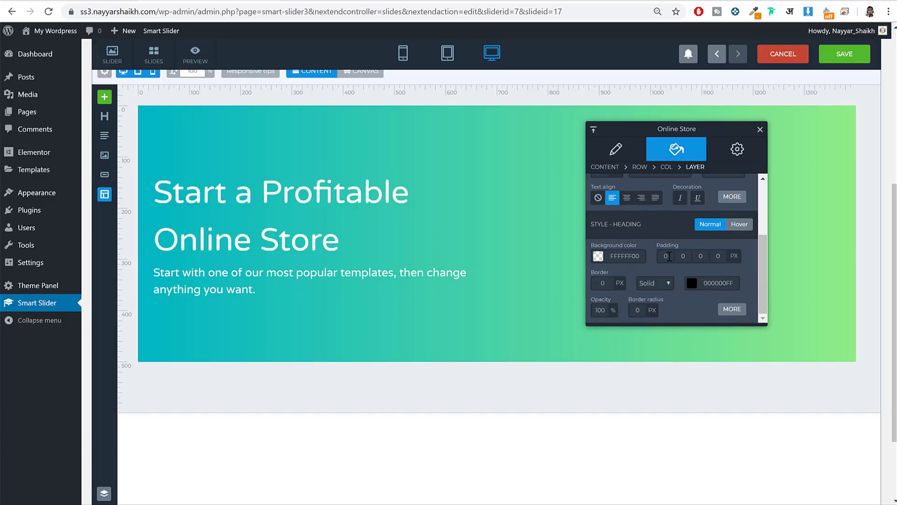
pyautogui.click(669, 256)
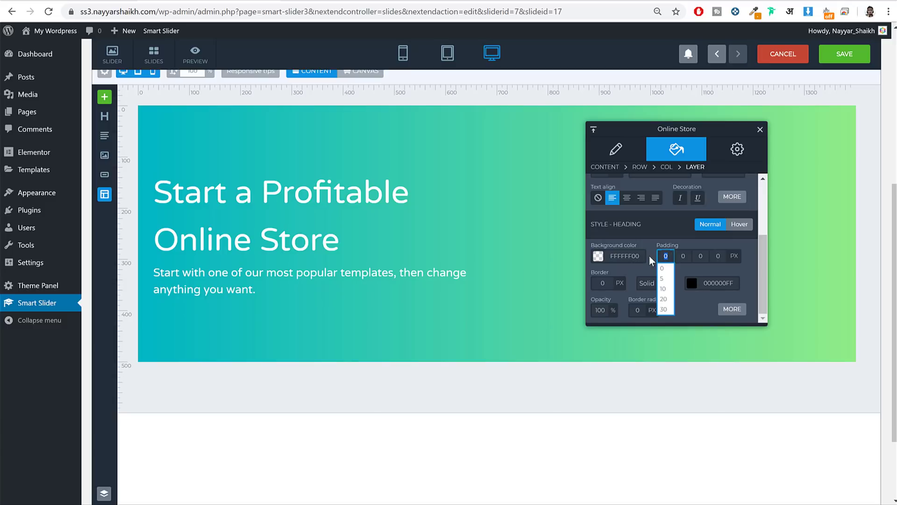
pyautogui.click(669, 301)
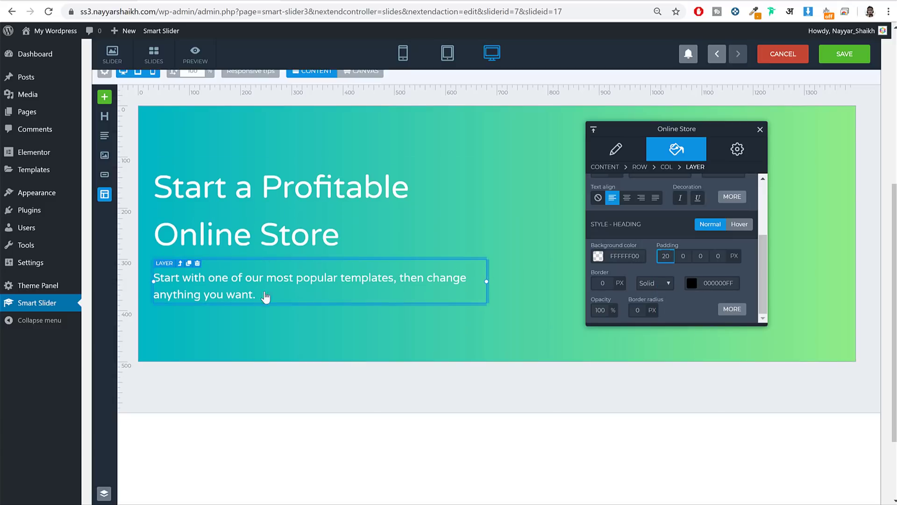
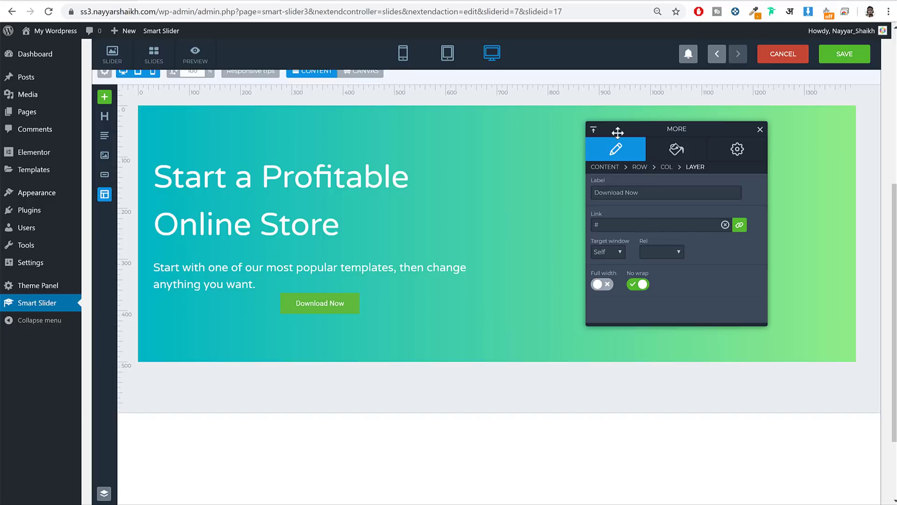
# - Change the "Download Now" button's font family to 'Varela Round'
pyautogui.click(680, 152)
pyautogui.scroll(-1, 654, 237)
pyautogui.scroll(1, 654, 238)
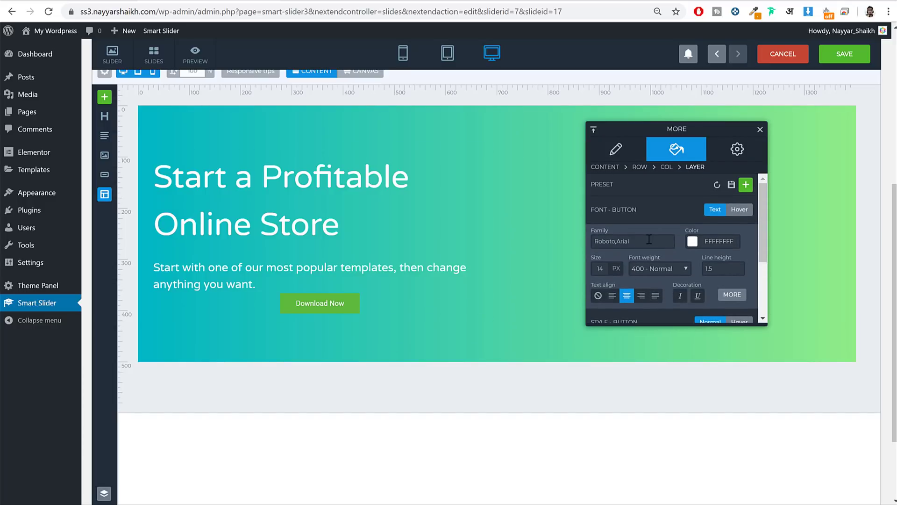
pyautogui.click(648, 241)
pyautogui.scroll(-10, 637, 276)
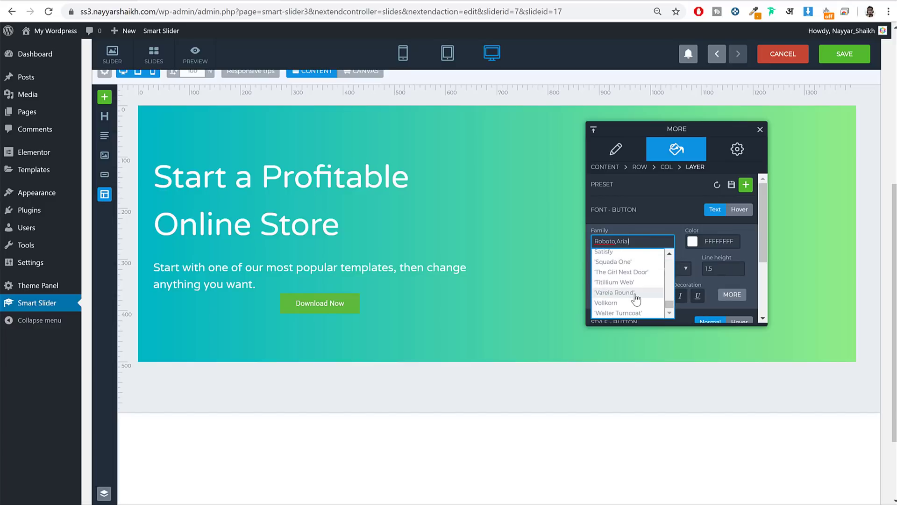
pyautogui.click(630, 294)
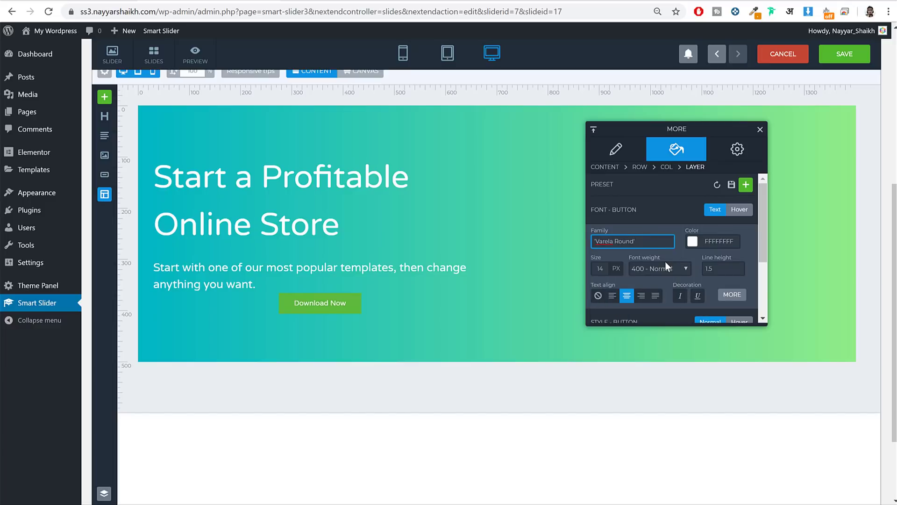
# - Set the font size of the "Download Now" button to 20 px
pyautogui.scroll(-1, 665, 262)
pyautogui.click(604, 210)
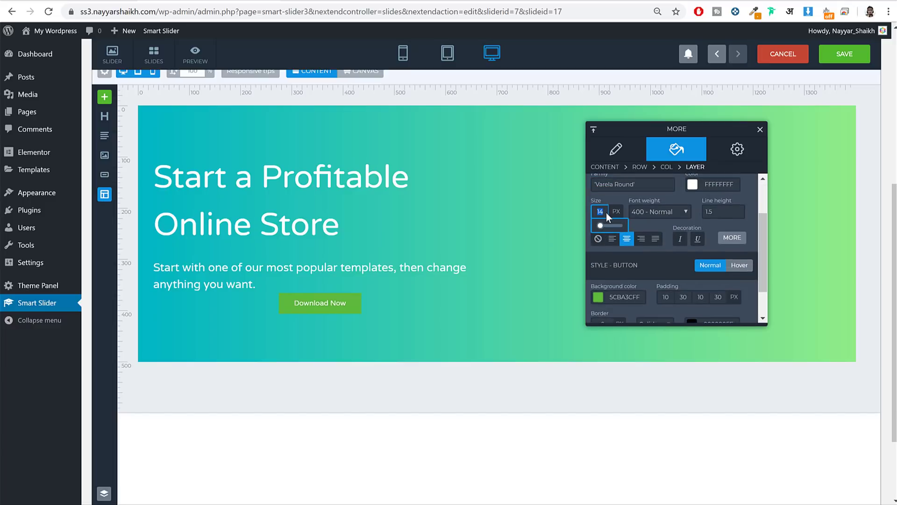
pyautogui.write('20')
pyautogui.press('Return')
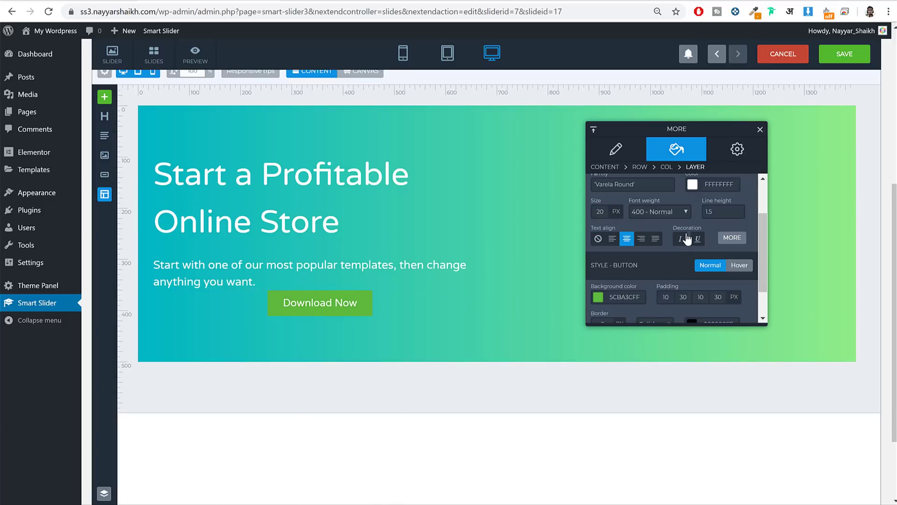
# - Round the "Download Now" button with a border radius of 99 px
pyautogui.scroll(-1, 710, 213)
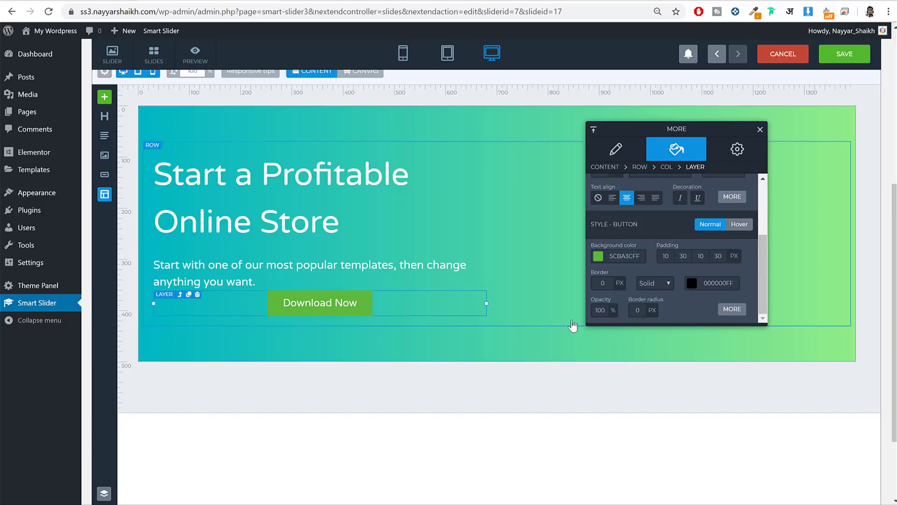
pyautogui.click(637, 311)
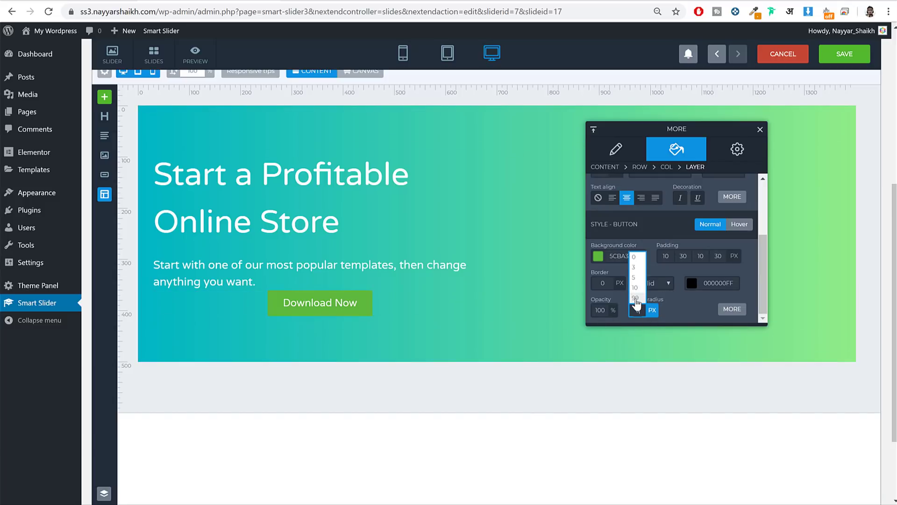
pyautogui.click(636, 297)
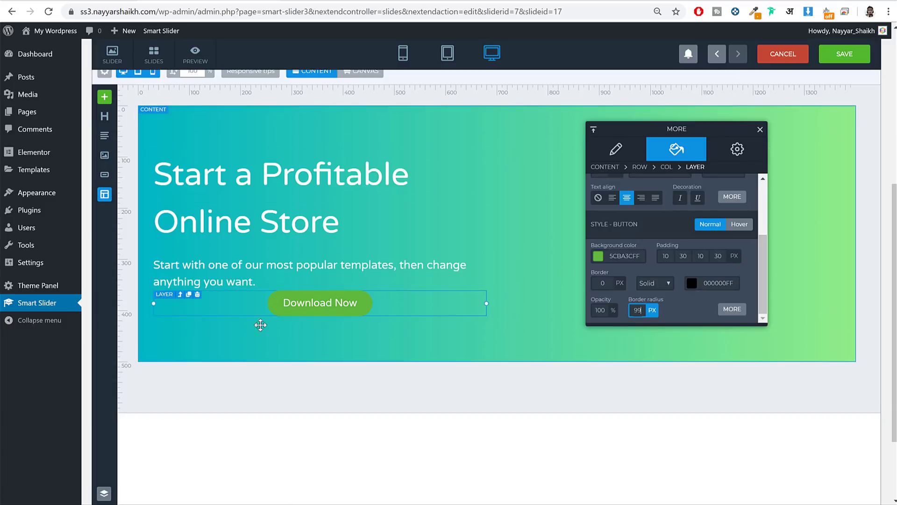
# - Give the "Download Now" button a white background (FFFFFFFF) and green text (27AE60FF)
pyautogui.click(599, 256)
pyautogui.click(648, 285)
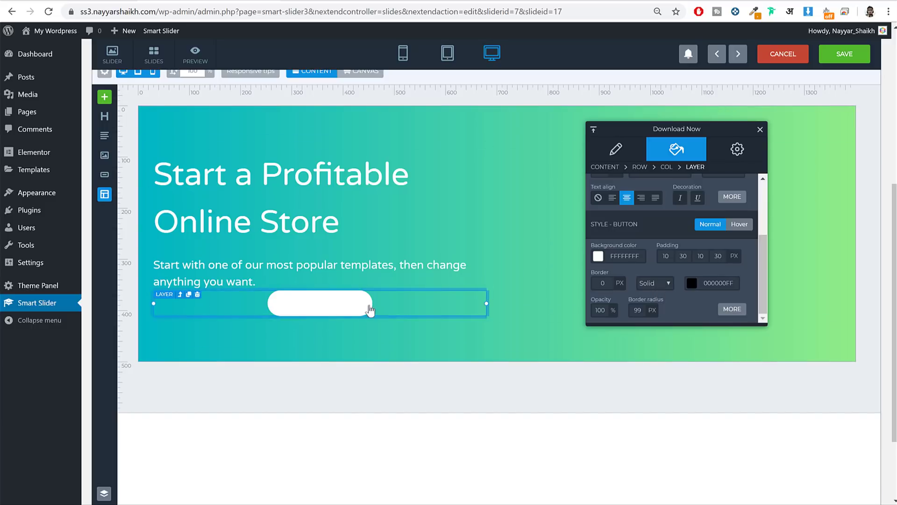
pyautogui.scroll(3, 723, 249)
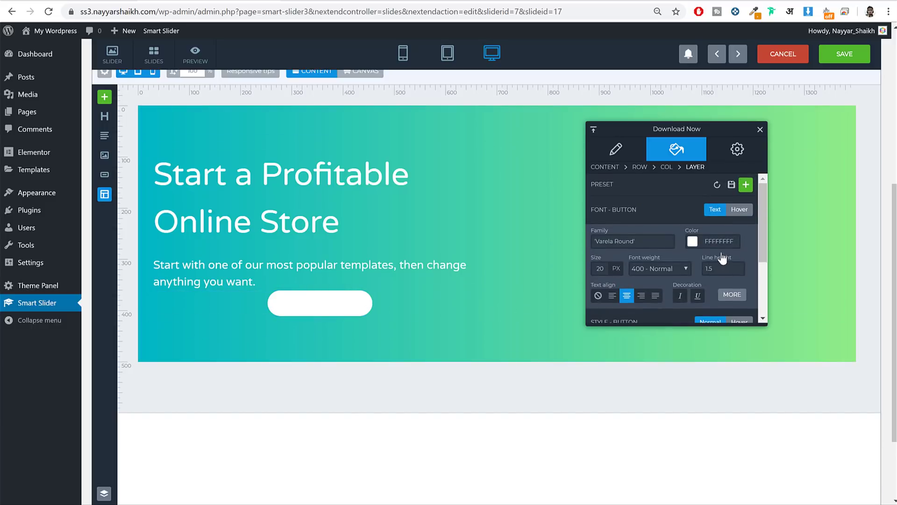
pyautogui.click(693, 242)
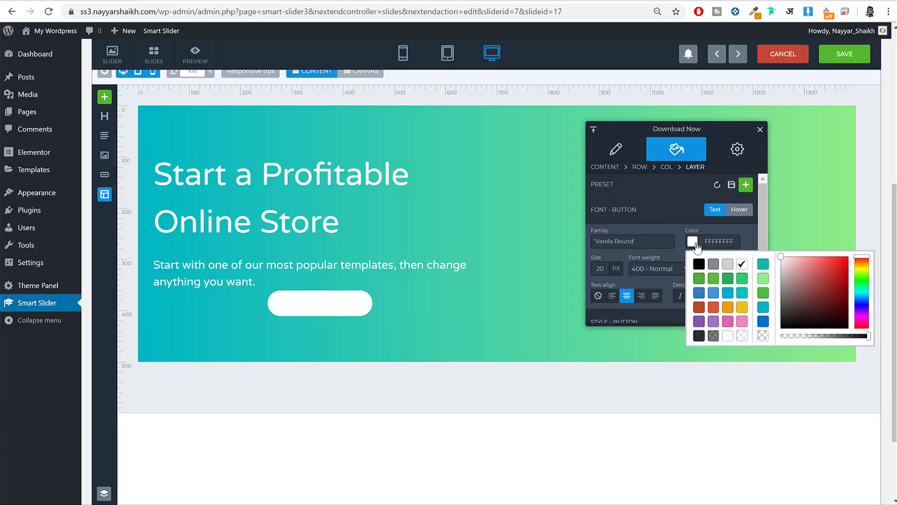
pyautogui.click(728, 278)
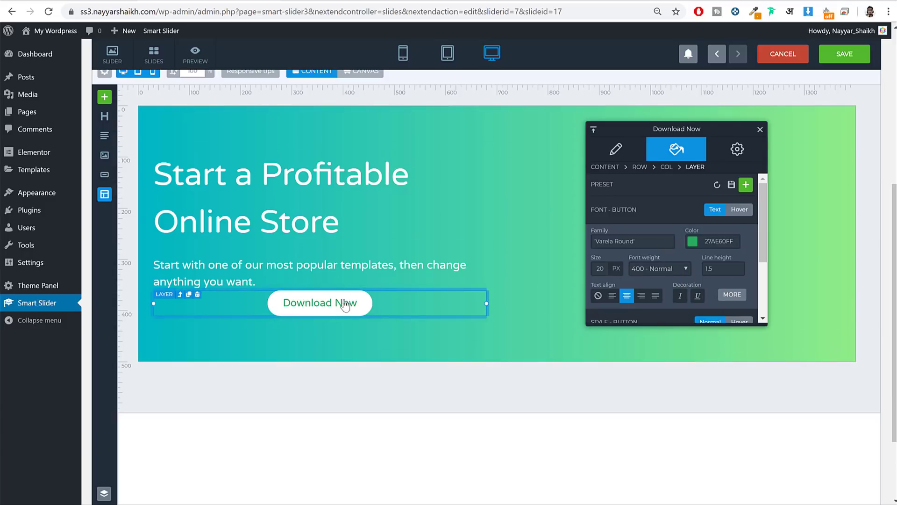
# - Set the "Download Now" button layer's position to left within its column, and reopen the layer's settings after deselecting it
pyautogui.click(613, 296)
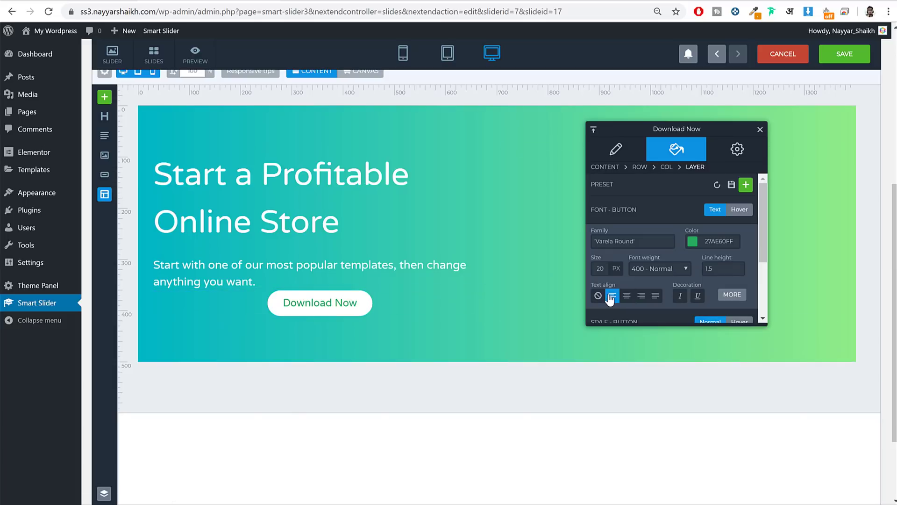
pyautogui.click(627, 296)
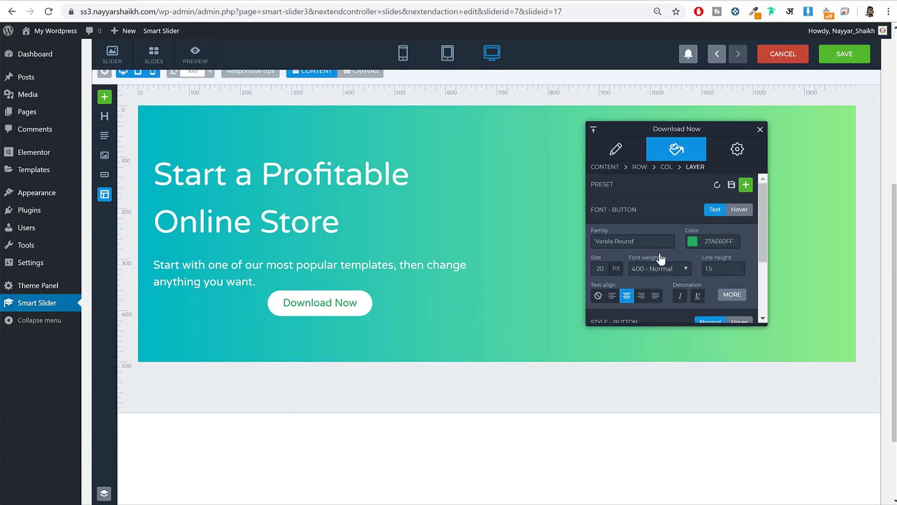
pyautogui.click(738, 148)
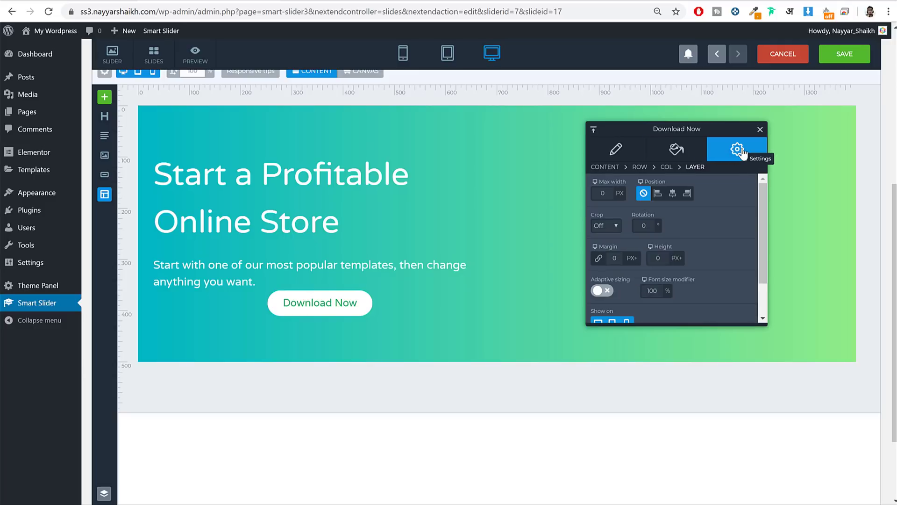
pyautogui.click(658, 195)
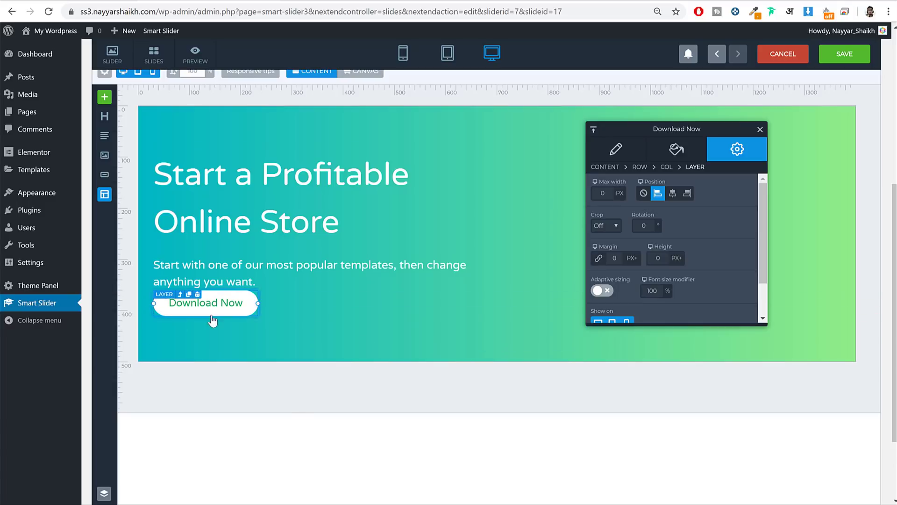
pyautogui.click(377, 378)
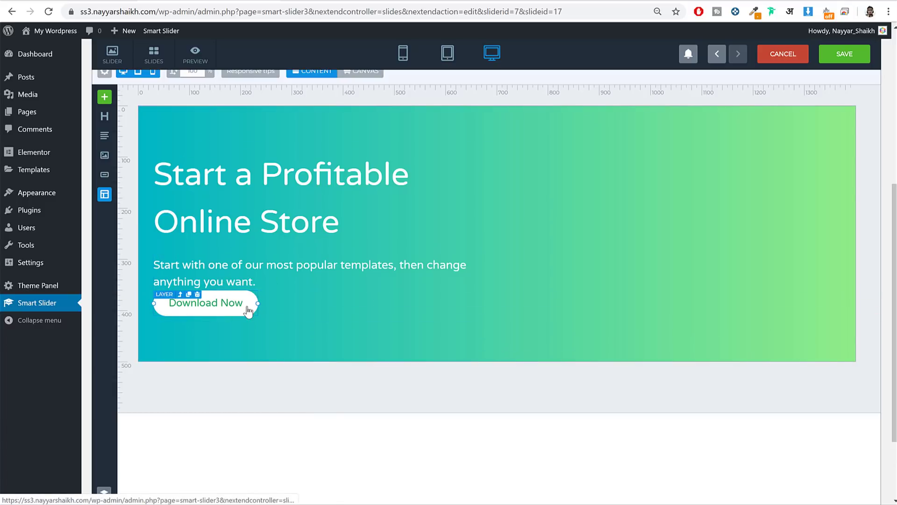
pyautogui.click(226, 312)
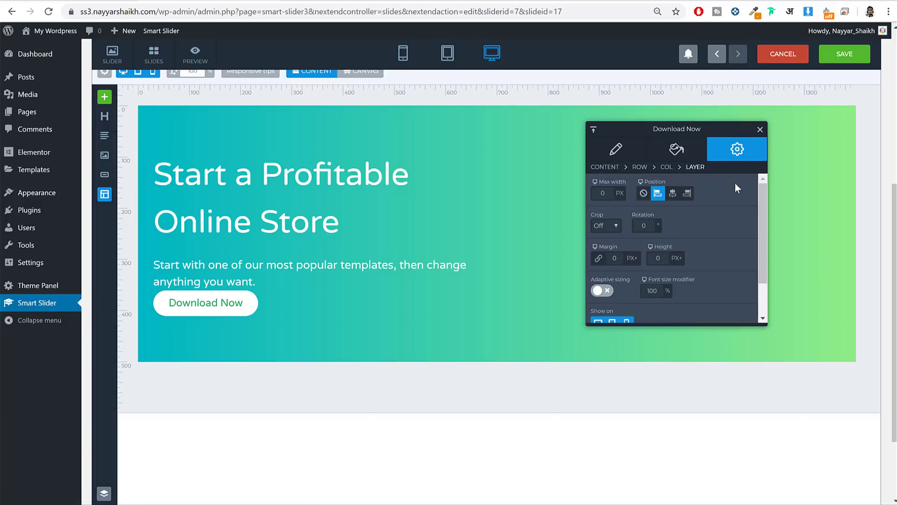
pyautogui.scroll(-1, 678, 196)
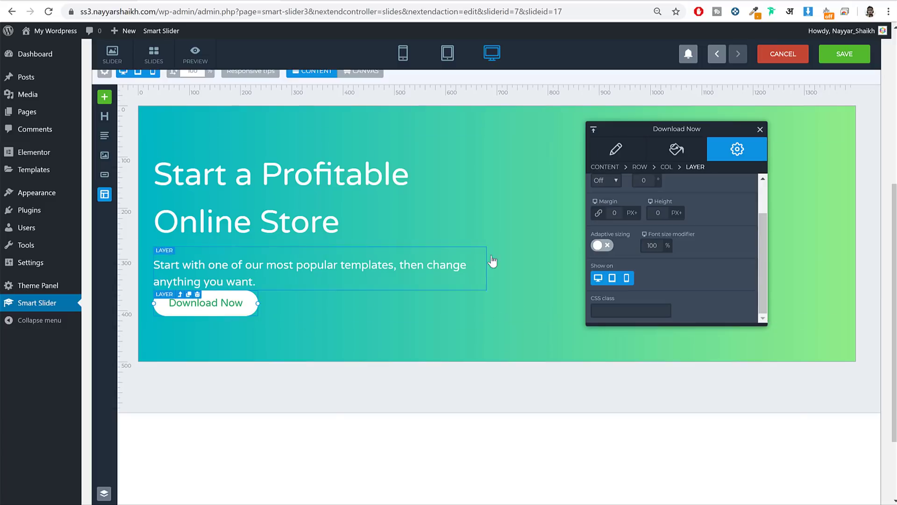
# - Try a linked margin of 10 on all sides of the "Download Now" button, and reset it to 0
pyautogui.click(614, 213)
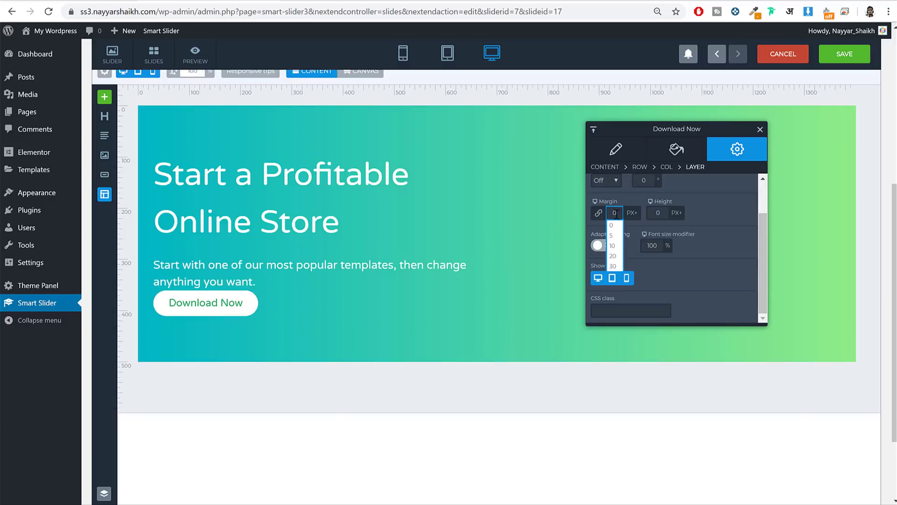
pyautogui.click(614, 246)
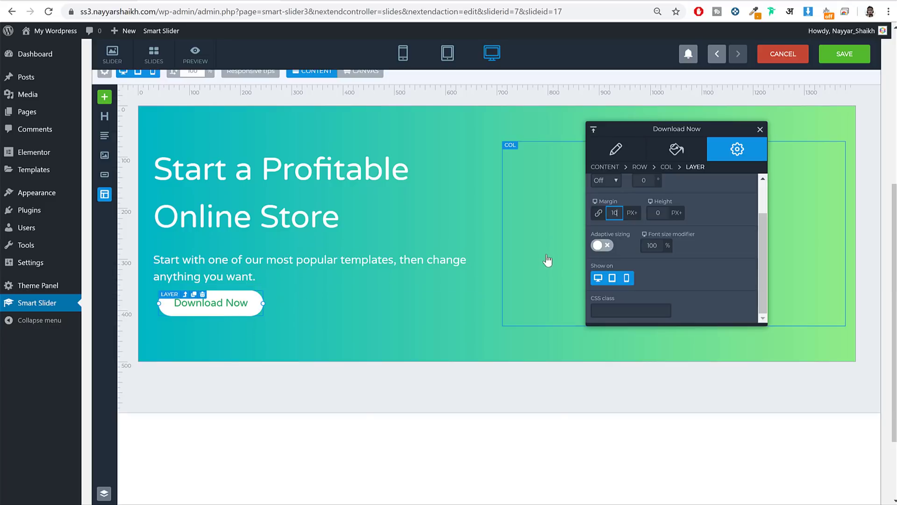
pyautogui.click(618, 214)
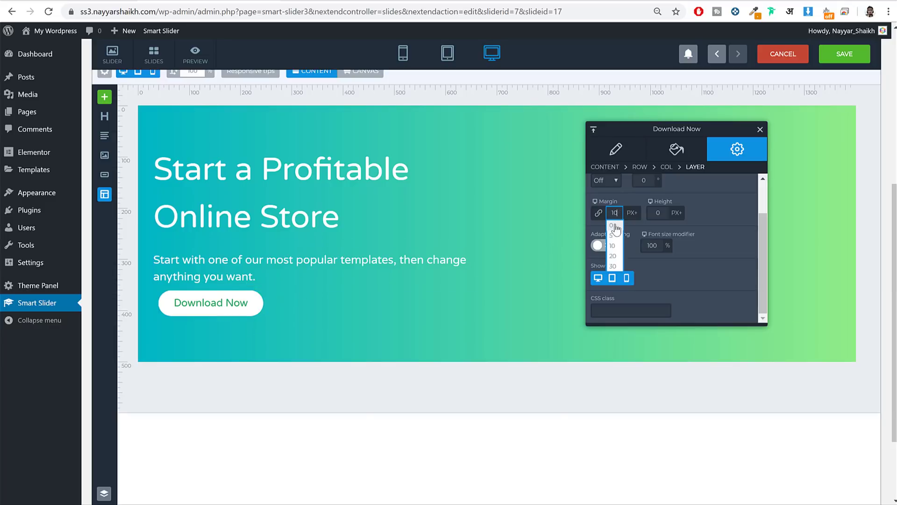
pyautogui.click(613, 227)
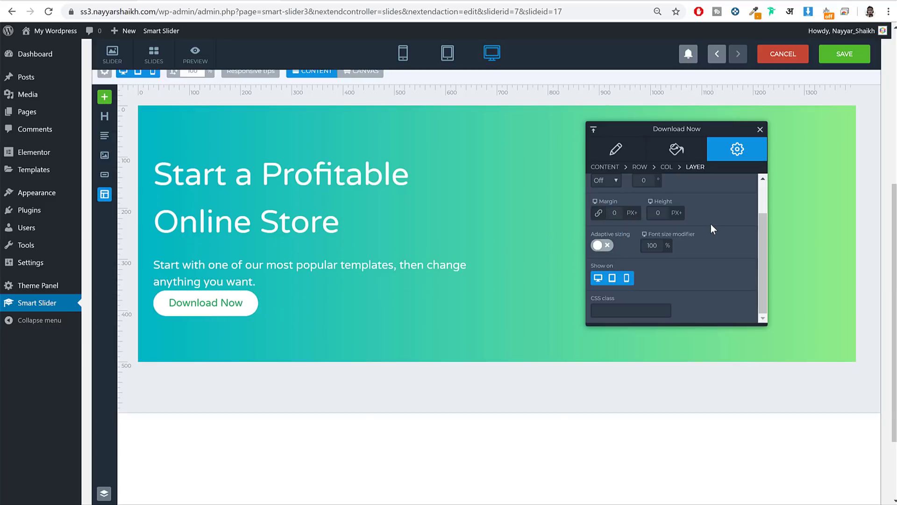
# - Unlink the "Download Now" button's margins, set only the top margin to 30 px, and close the layer settings
pyautogui.click(598, 213)
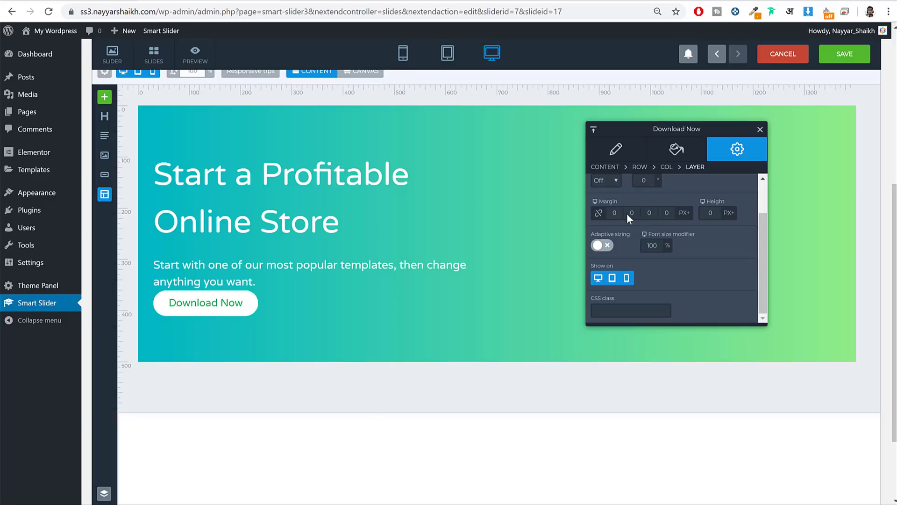
pyautogui.click(616, 213)
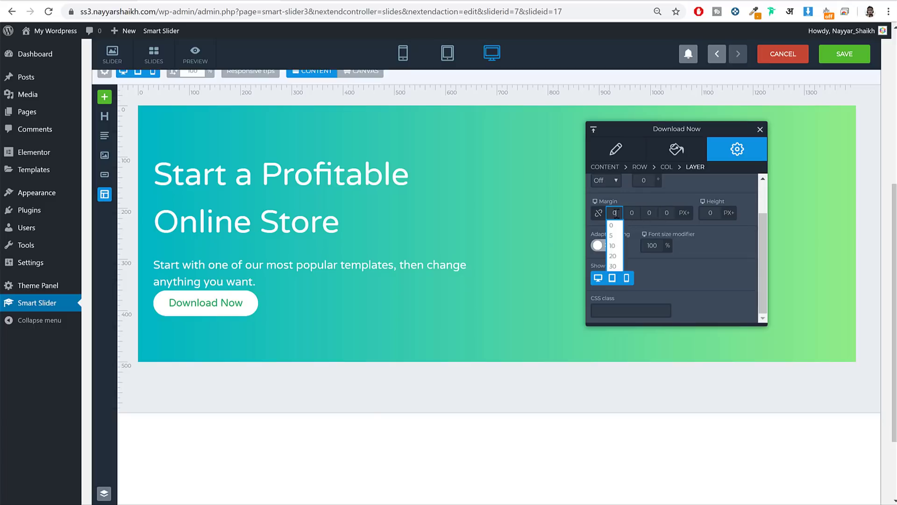
pyautogui.click(649, 213)
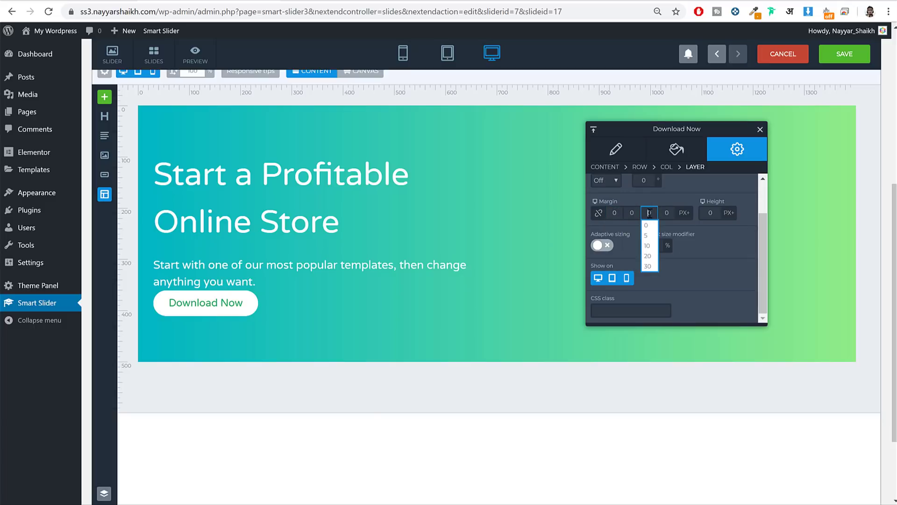
pyautogui.click(669, 213)
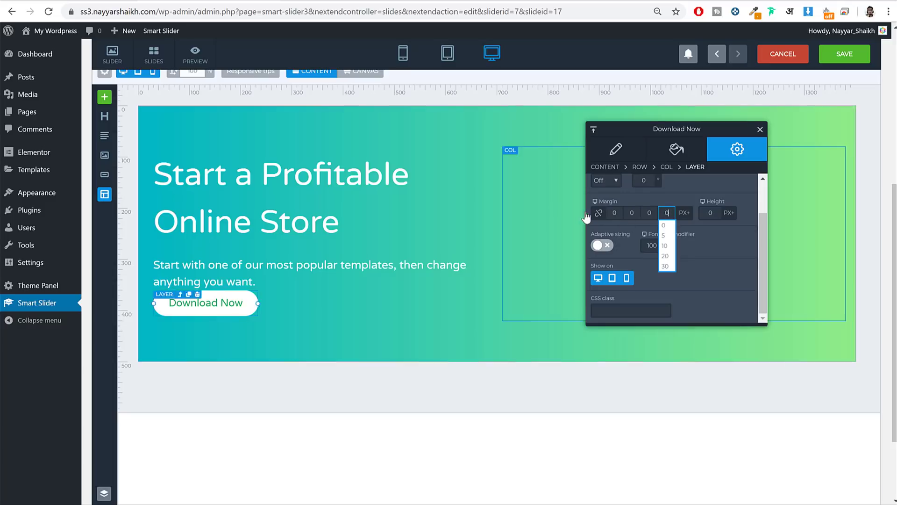
pyautogui.click(615, 214)
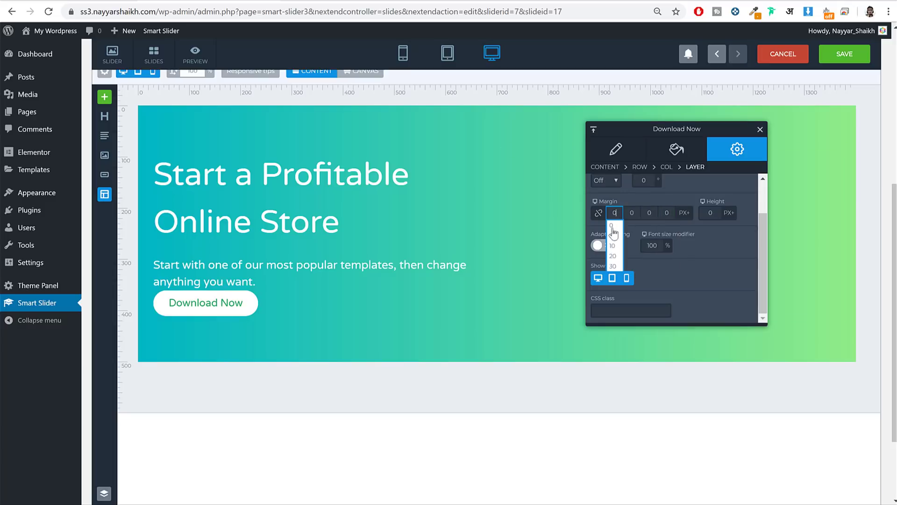
pyautogui.click(613, 266)
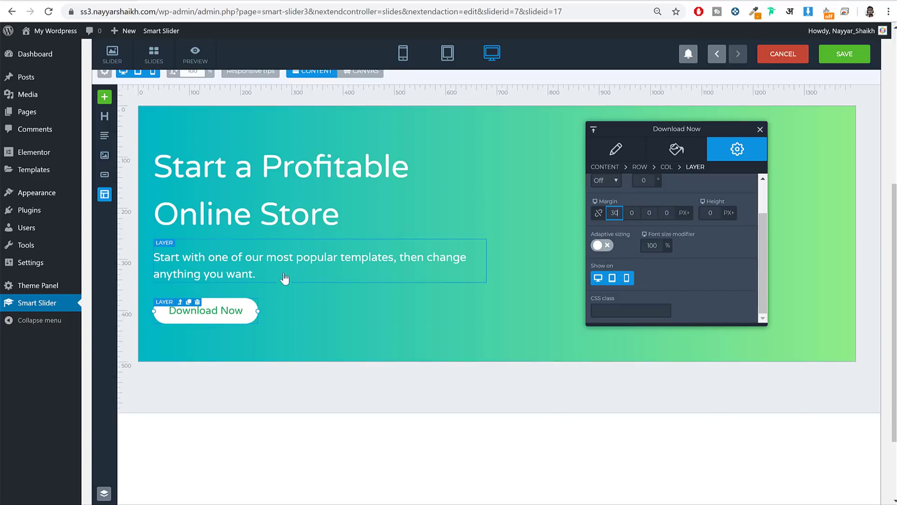
pyautogui.click(347, 192)
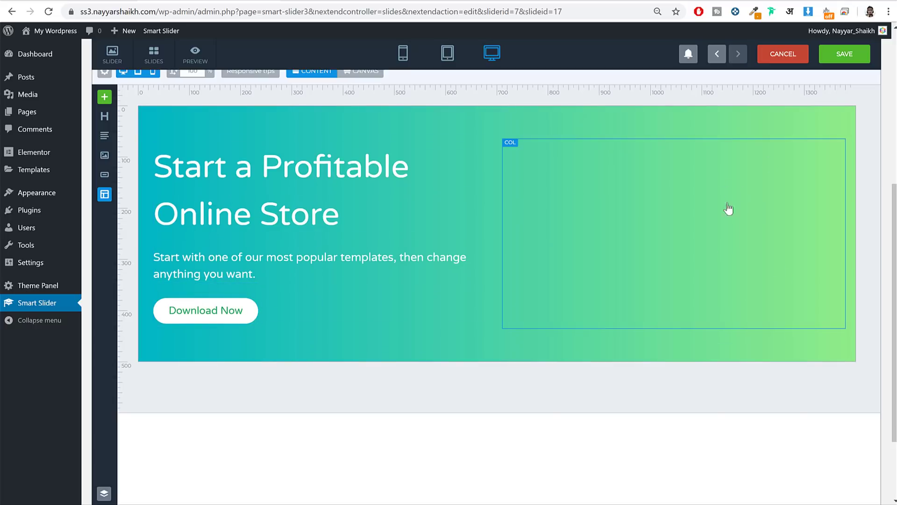
# - Add an image layer to the empty column, assign it the phone mockup image gradientslider2.png from the media library, and close its settings
pyautogui.moveTo(105, 156); pyautogui.dragTo(699, 186)
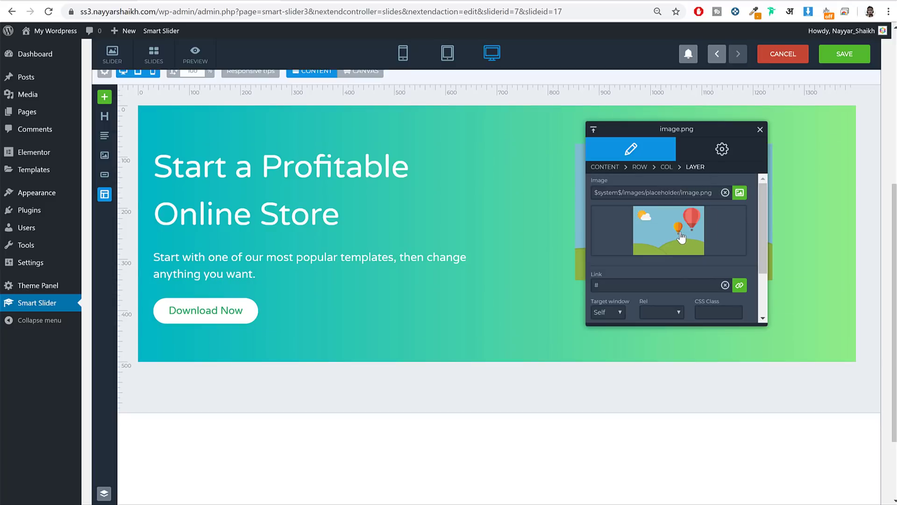
pyautogui.click(681, 238)
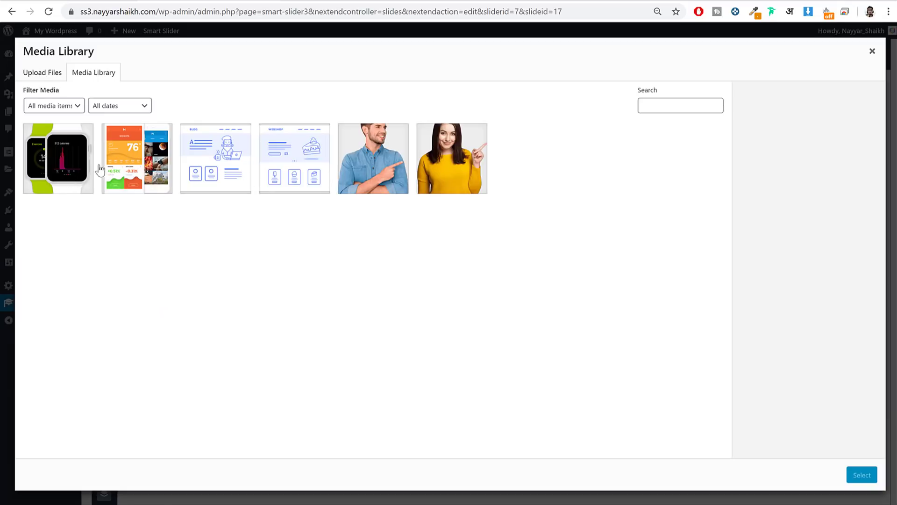
pyautogui.click(136, 164)
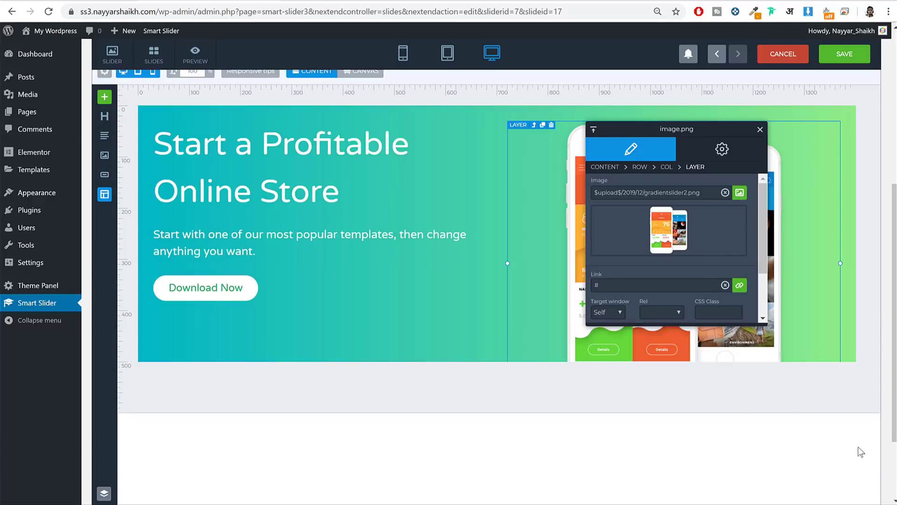
pyautogui.click(870, 475)
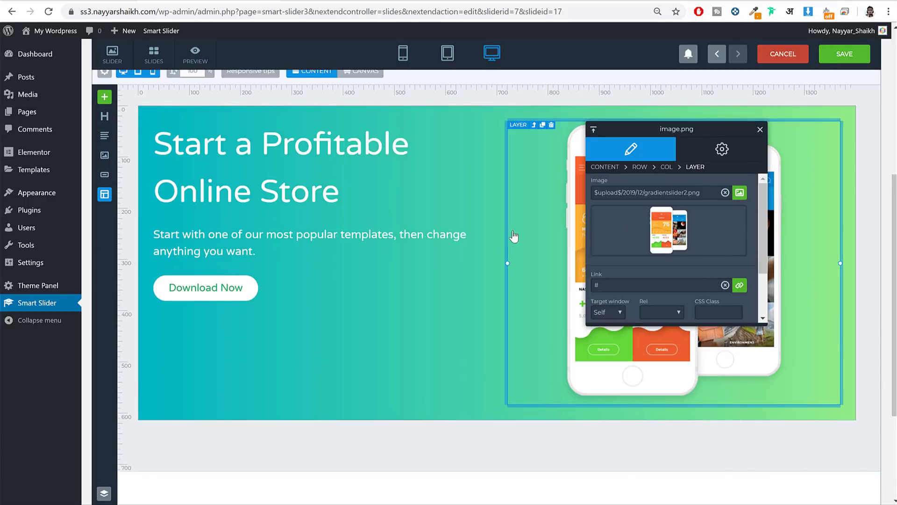
pyautogui.click(760, 129)
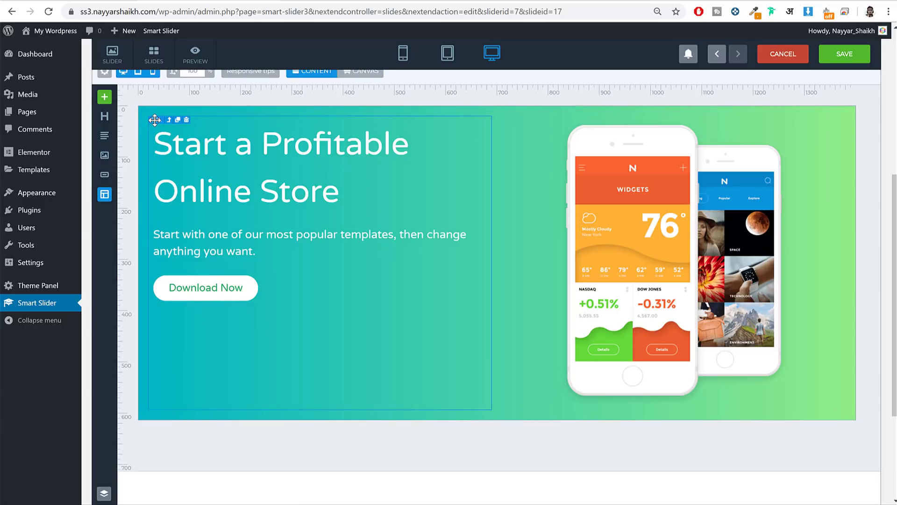
# - Set the vertical alignment of the heading and button column to center, and save the slide
pyautogui.click(156, 120)
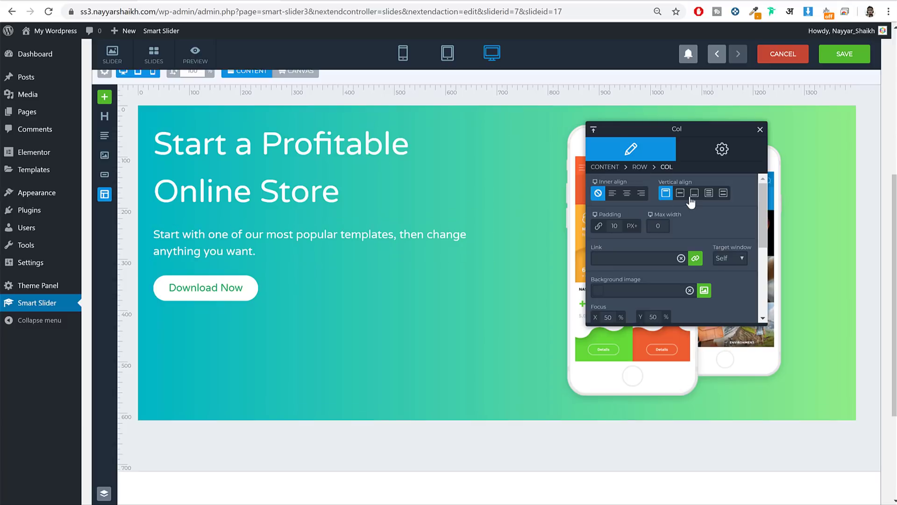
pyautogui.moveTo(697, 181); pyautogui.dragTo(663, 177)
pyautogui.click(665, 193)
pyautogui.click(680, 194)
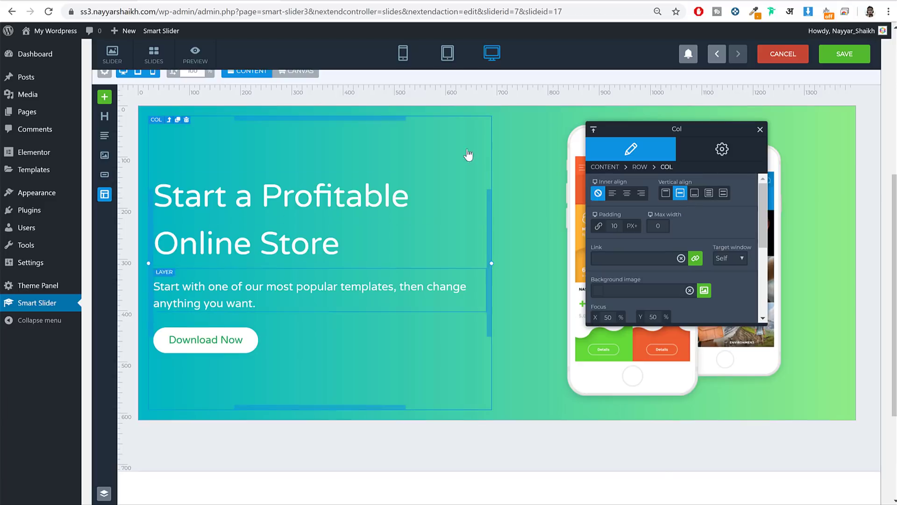
pyautogui.click(760, 131)
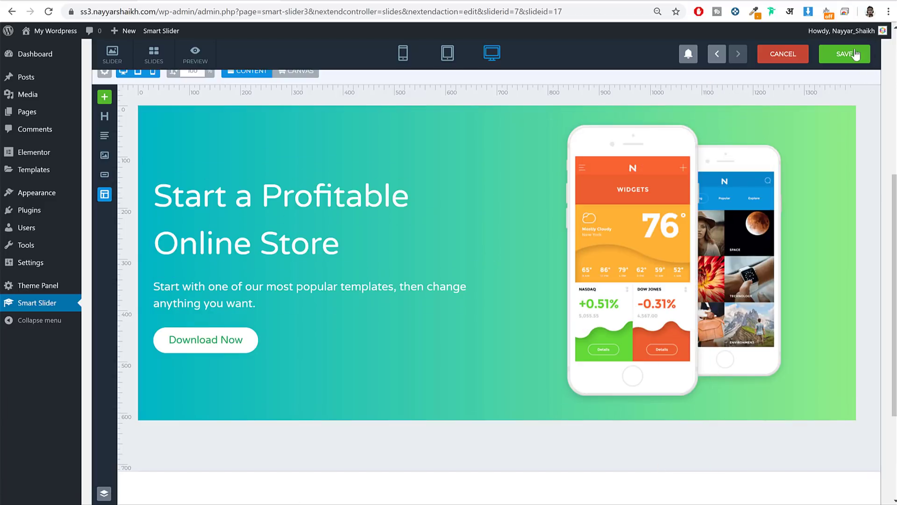
pyautogui.click(852, 61)
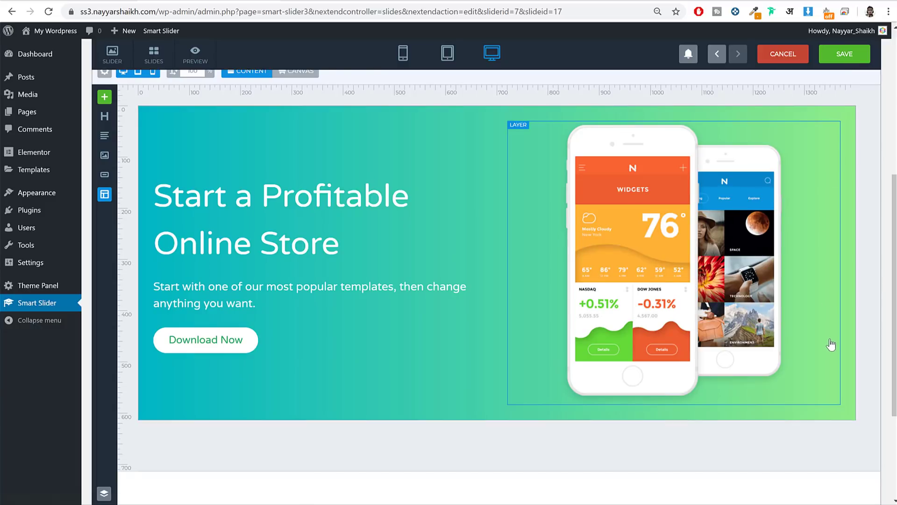
# - Unlink the padding of the slide's Content container, set only its left padding to 100 px, and save the slide
pyautogui.scroll(1, 833, 345)
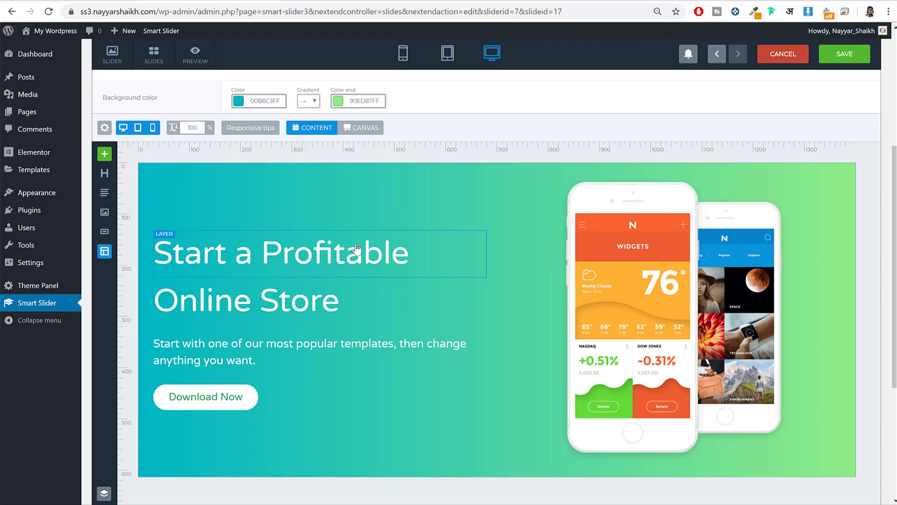
pyautogui.click(672, 267)
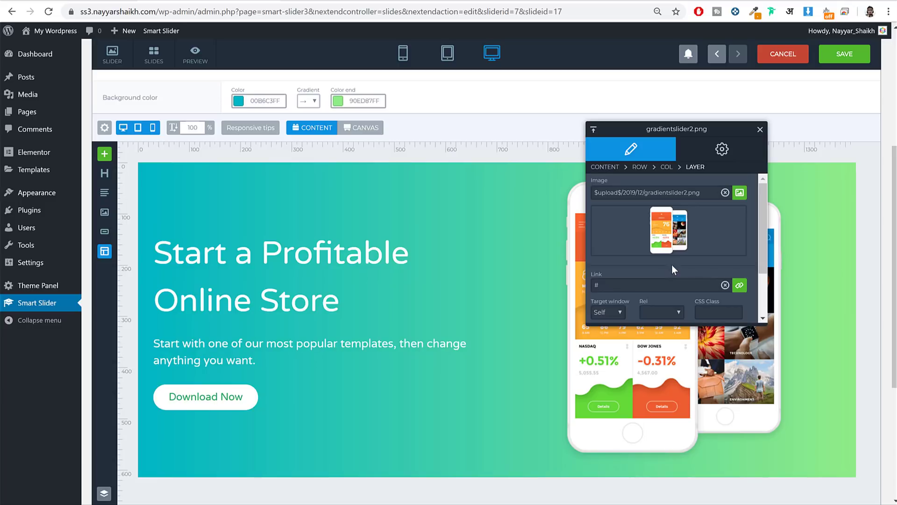
pyautogui.click(270, 257)
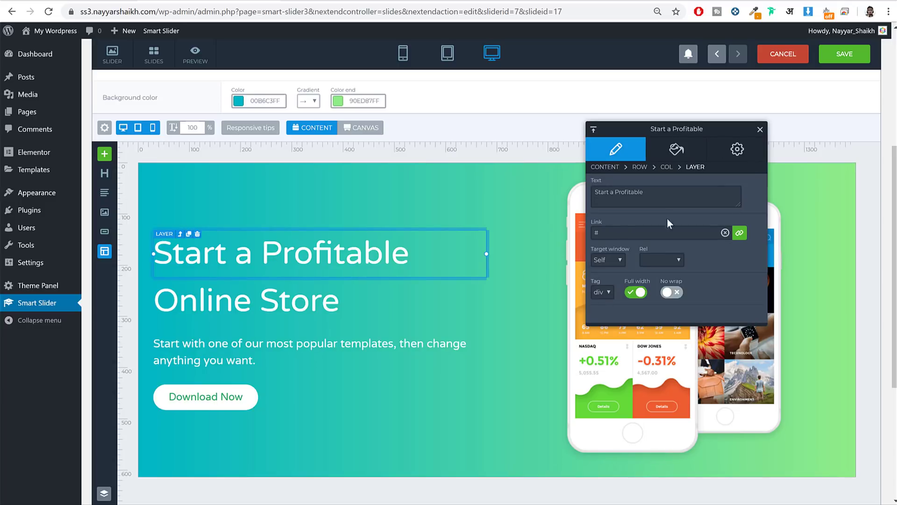
pyautogui.moveTo(718, 165); pyautogui.dragTo(585, 165)
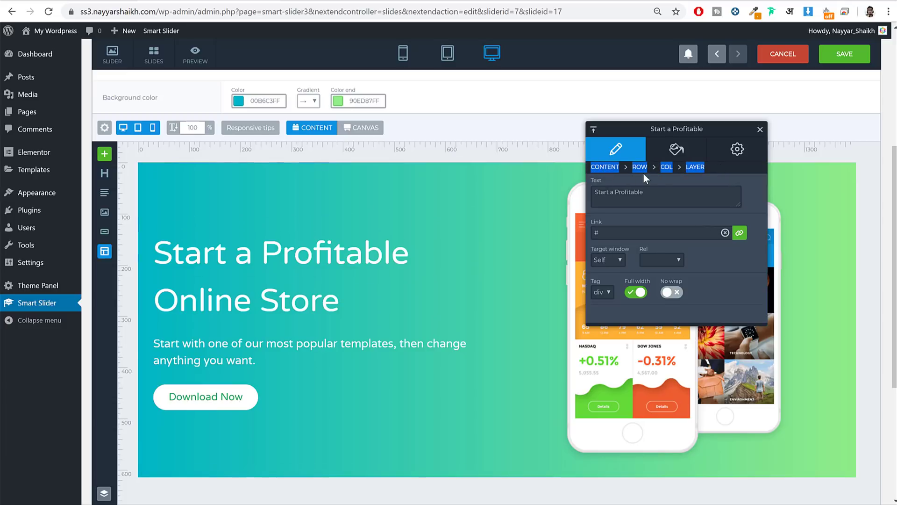
pyautogui.click(663, 181)
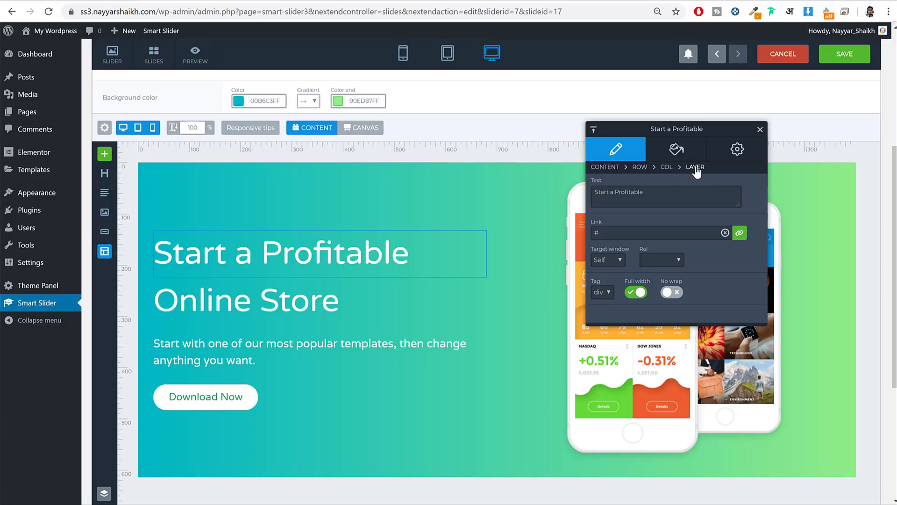
pyautogui.click(605, 167)
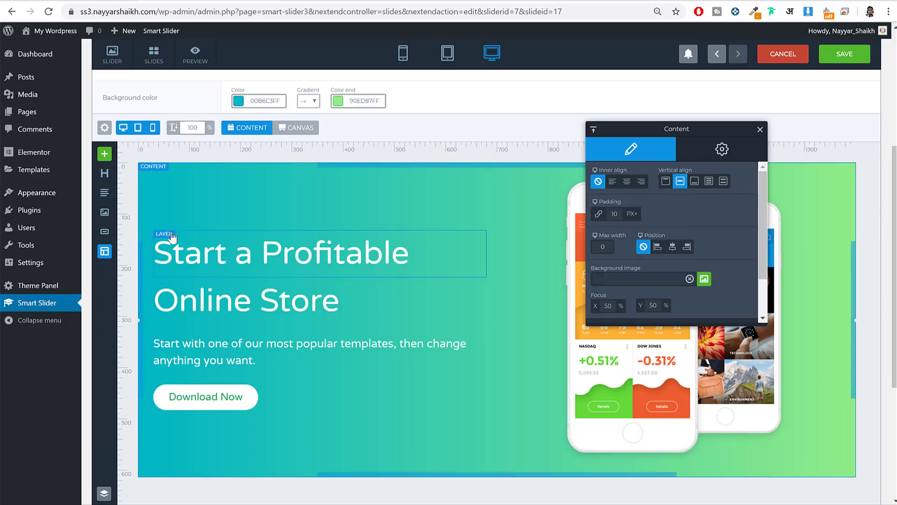
pyautogui.click(599, 215)
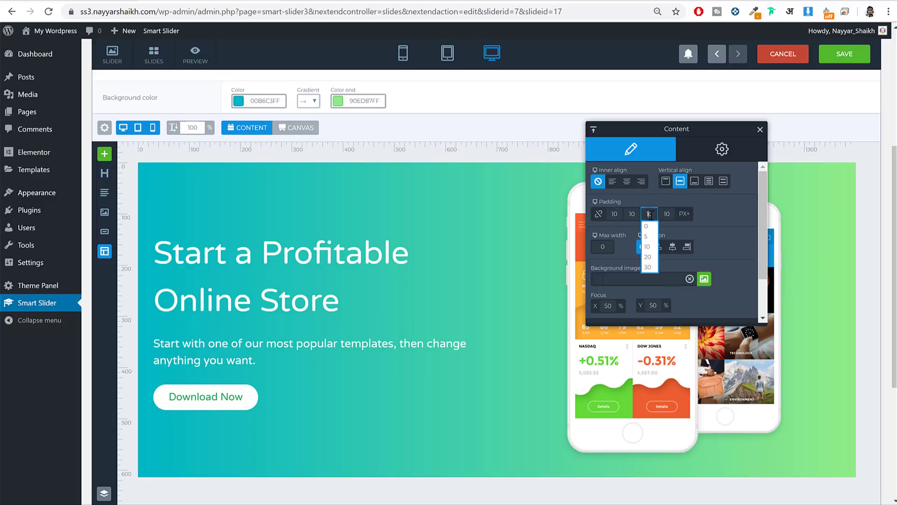
pyautogui.click(668, 216)
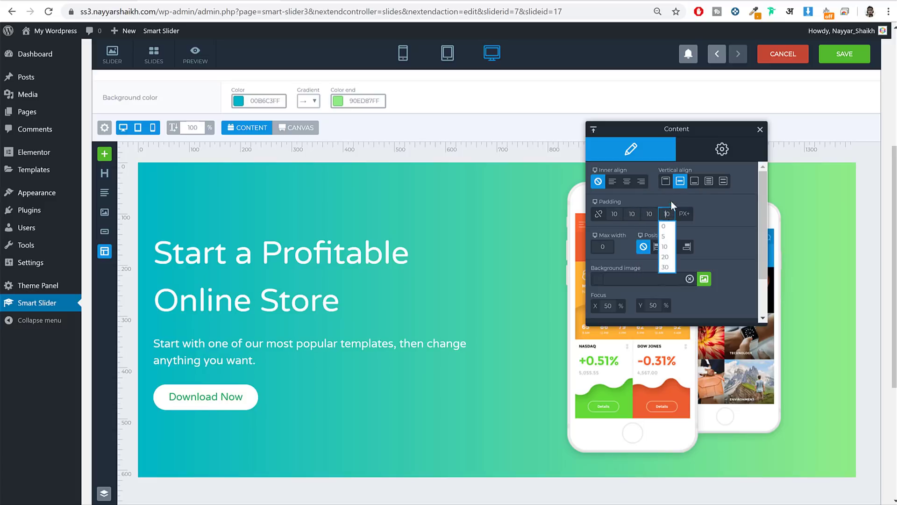
pyautogui.hotkey('ctrl', 'a')
pyautogui.write('100')
pyautogui.press('Return')
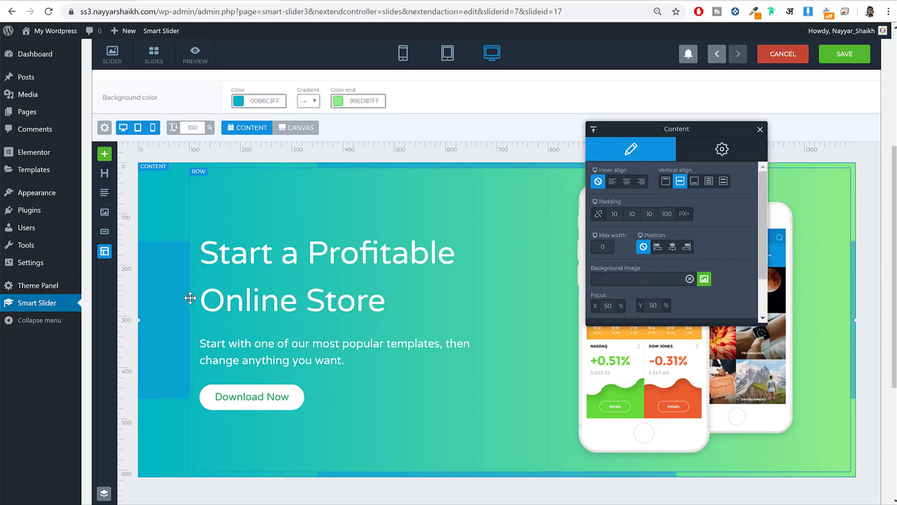
pyautogui.click(845, 54)
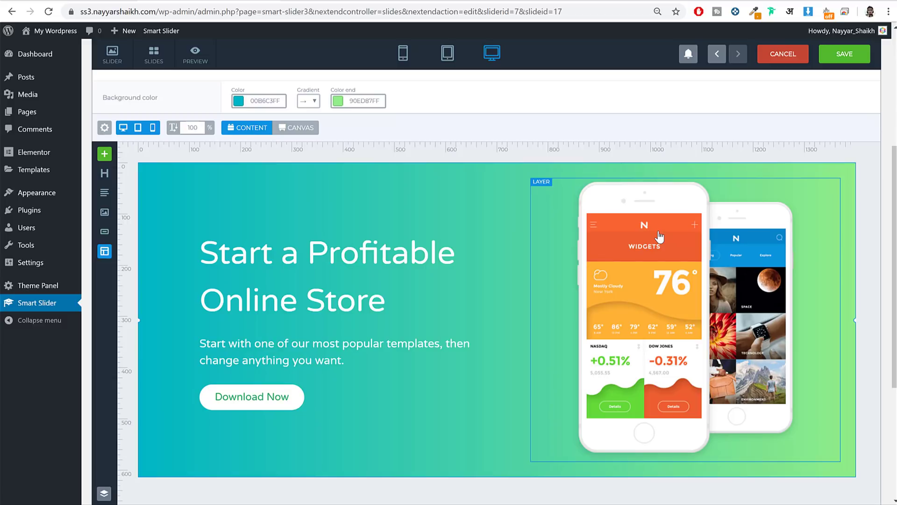
# - Narrow the slide preview to about 980 px and turn on adaptive sizing for the "Start a Profitable" heading
pyautogui.moveTo(460, 61)
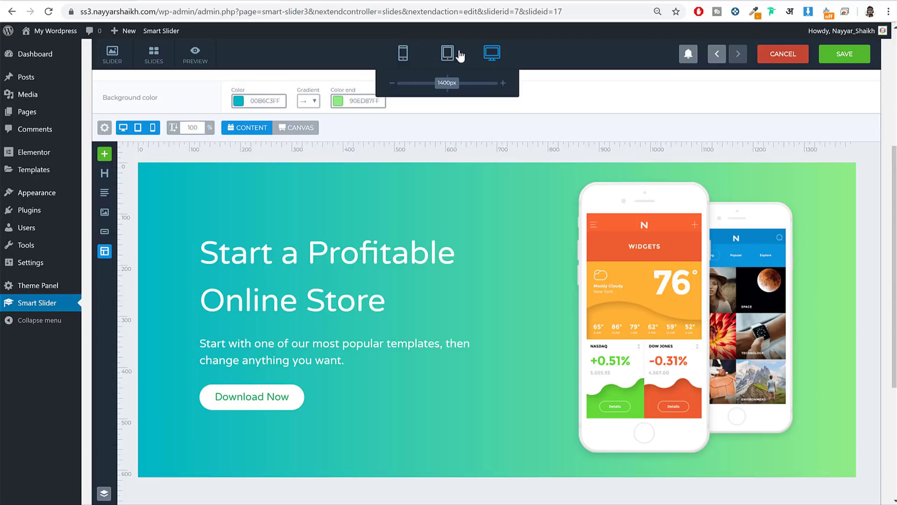
pyautogui.click(448, 55)
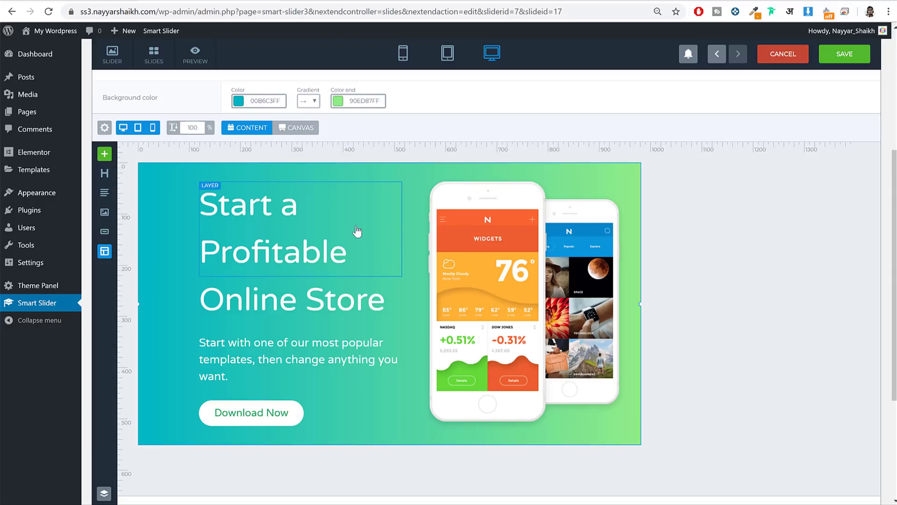
pyautogui.click(242, 265)
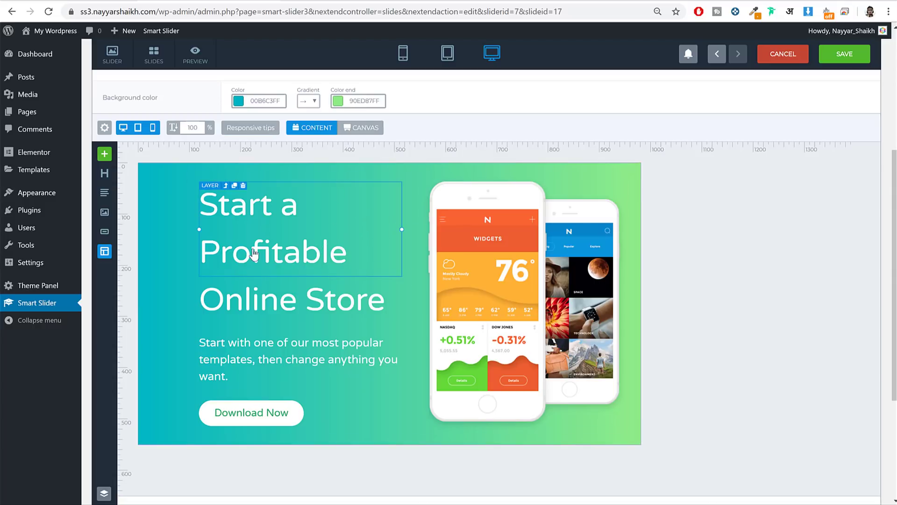
pyautogui.click(253, 255)
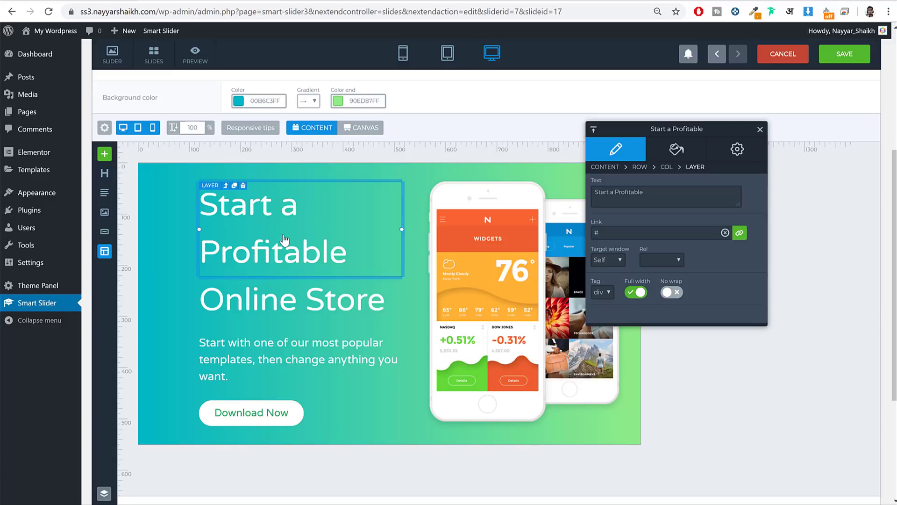
pyautogui.click(735, 161)
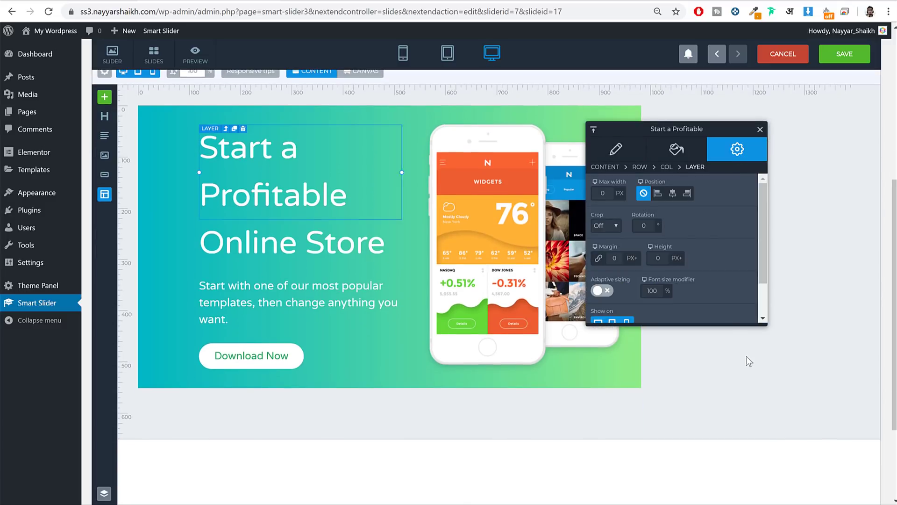
pyautogui.scroll(1, 747, 359)
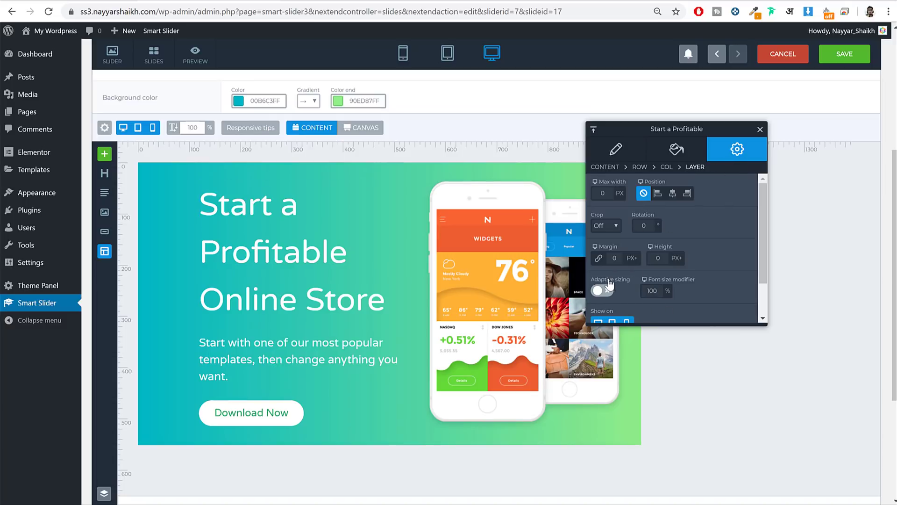
pyautogui.click(608, 294)
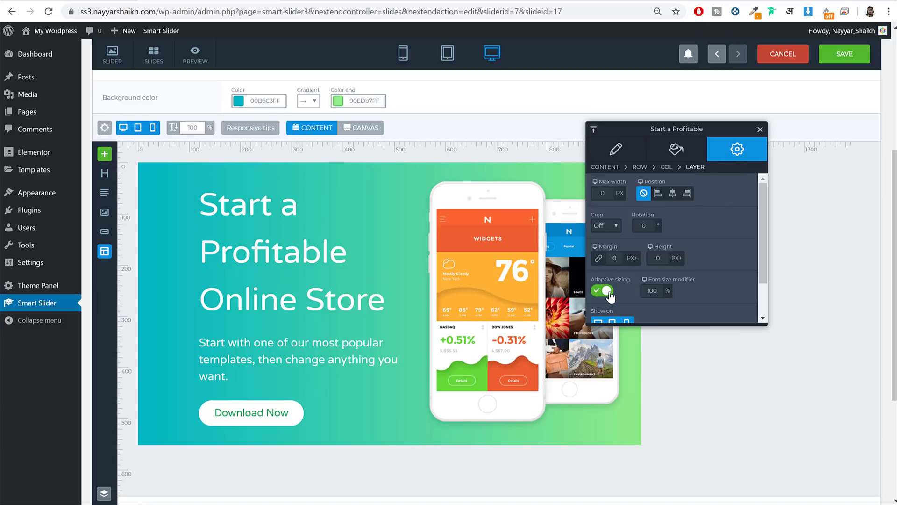
# - Set the font size modifier of the "Start a Profitable" heading to 60%
pyautogui.click(656, 291)
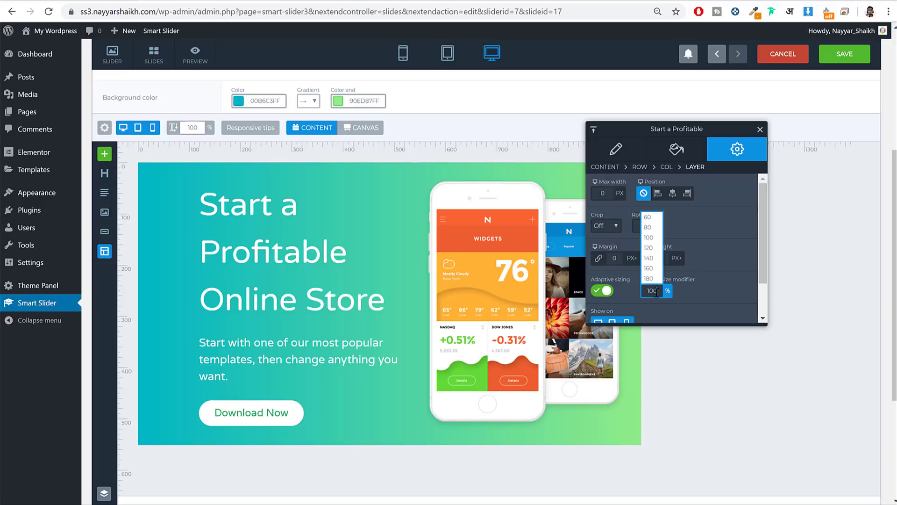
pyautogui.click(651, 228)
pyautogui.click(661, 291)
pyautogui.click(652, 221)
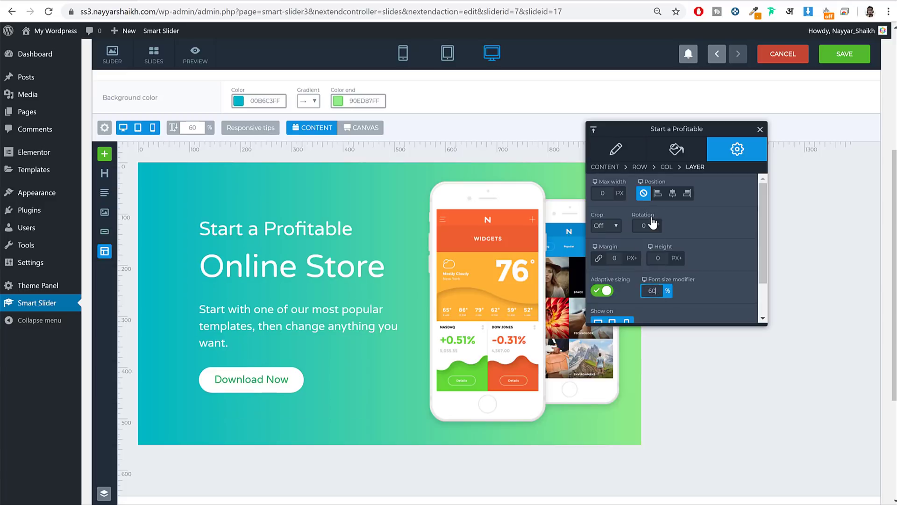
# - Set the font size modifier to 80% for both the "Online Store" heading and the description text
pyautogui.click(331, 265)
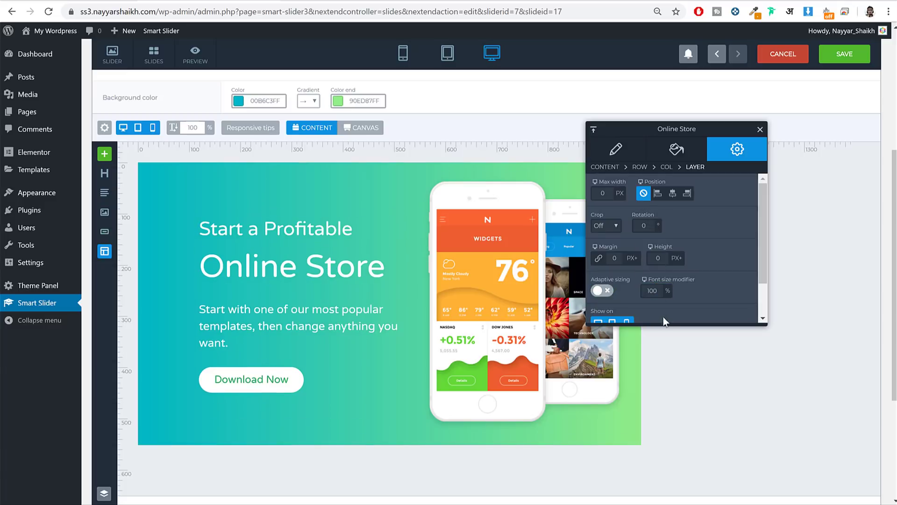
pyautogui.click(656, 289)
pyautogui.click(656, 234)
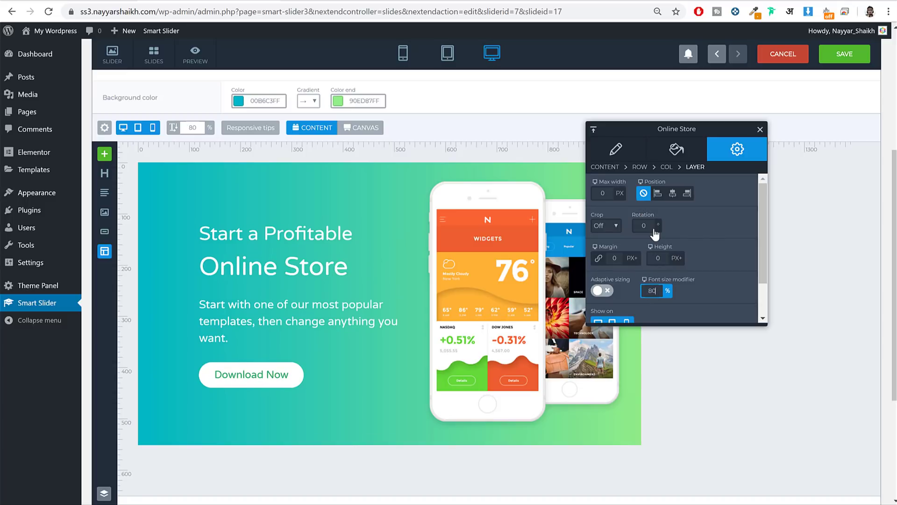
pyautogui.click(294, 321)
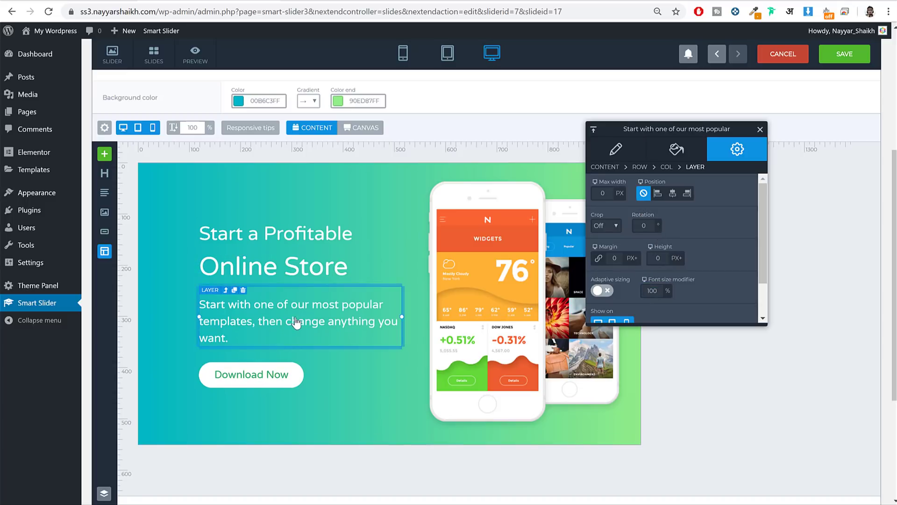
pyautogui.click(659, 290)
pyautogui.click(654, 228)
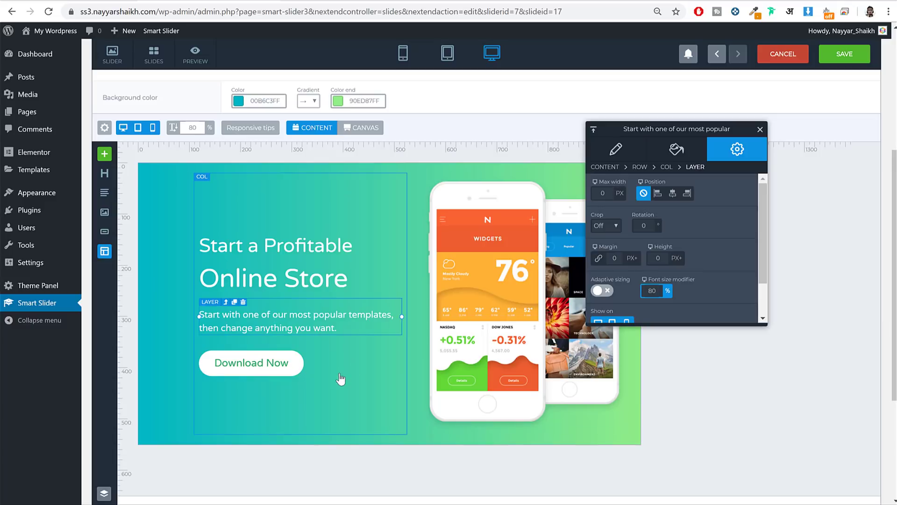
# - Set the "Download Now" button's font size modifier to 80% and turn on its adaptive sizing
pyautogui.click(286, 364)
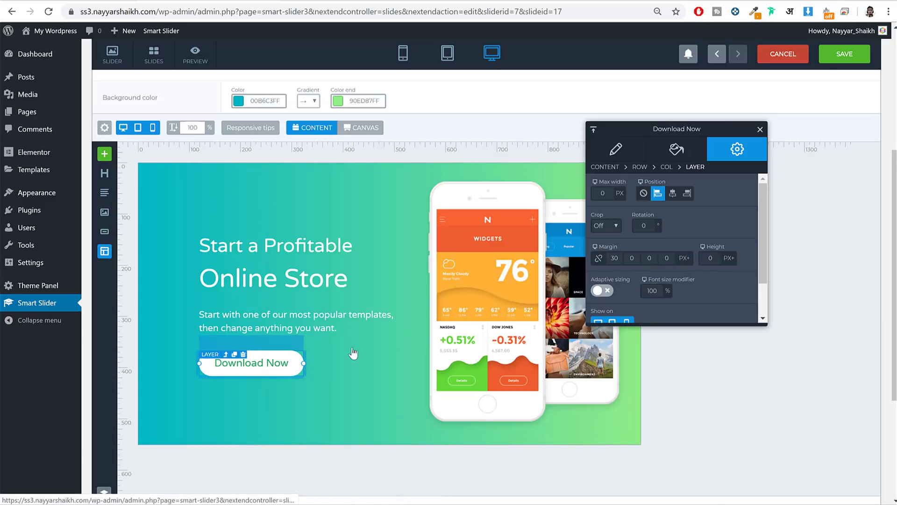
pyautogui.click(657, 291)
pyautogui.click(649, 227)
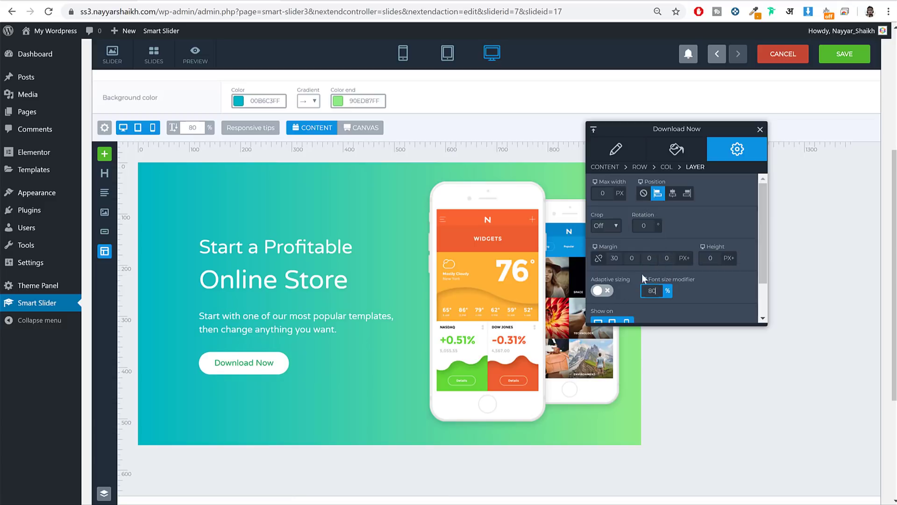
pyautogui.click(602, 291)
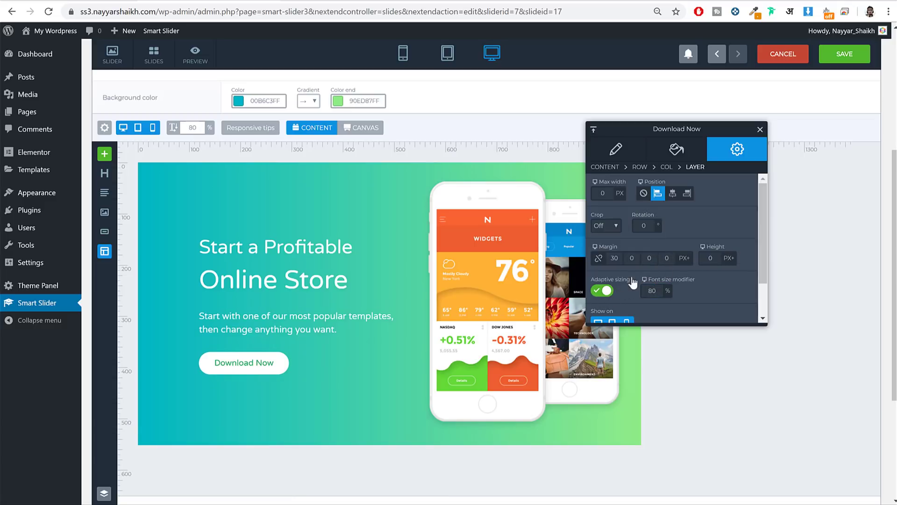
# - Turn on adaptive sizing for the description text and the "Online Store" heading
pyautogui.click(315, 322)
pyautogui.click(603, 292)
pyautogui.click(379, 287)
pyautogui.click(603, 291)
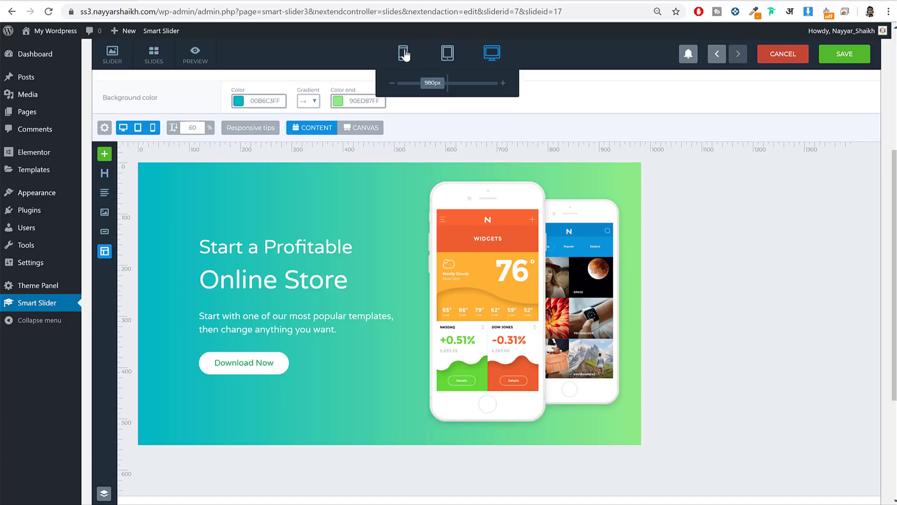
# - Switch the slide editor to the mobile view and check how the text, button and phone image stack
pyautogui.click(404, 55)
pyautogui.scroll(-3, 271, 244)
pyautogui.scroll(5, 268, 239)
pyautogui.click(266, 270)
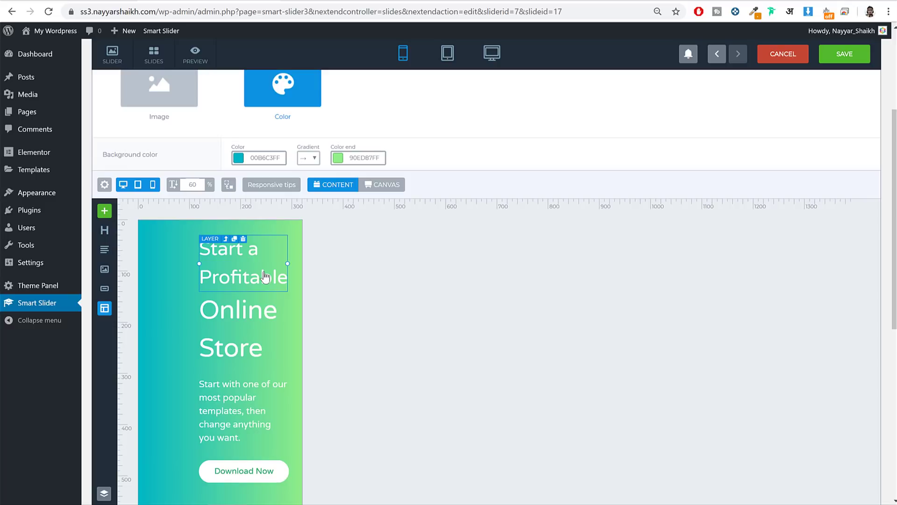
pyautogui.scroll(-1, 266, 277)
pyautogui.click(164, 322)
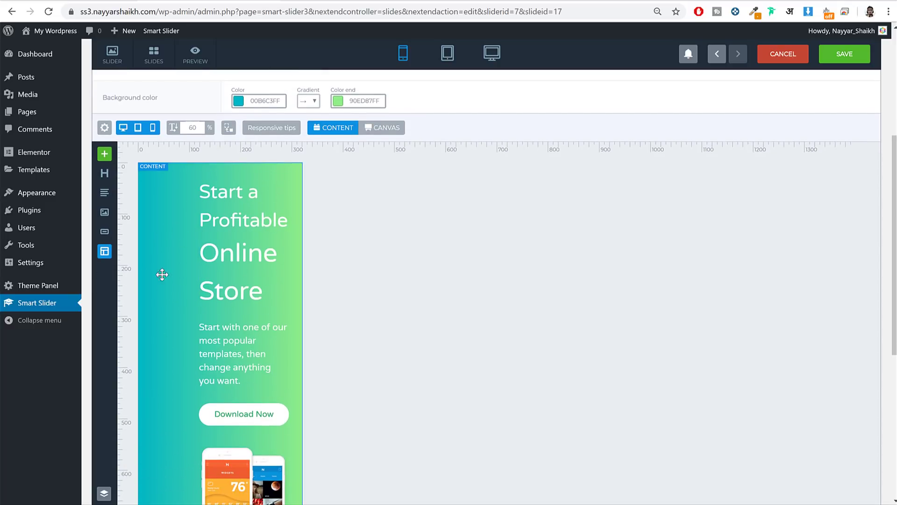
pyautogui.scroll(-1, 174, 276)
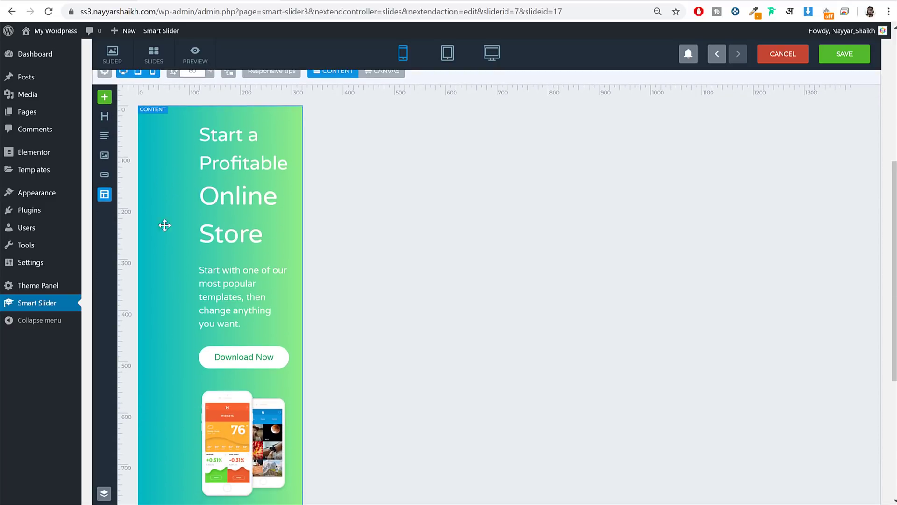
# - Link the content layer's padding sides on mobile so that all of them use 10 px
pyautogui.click(154, 109)
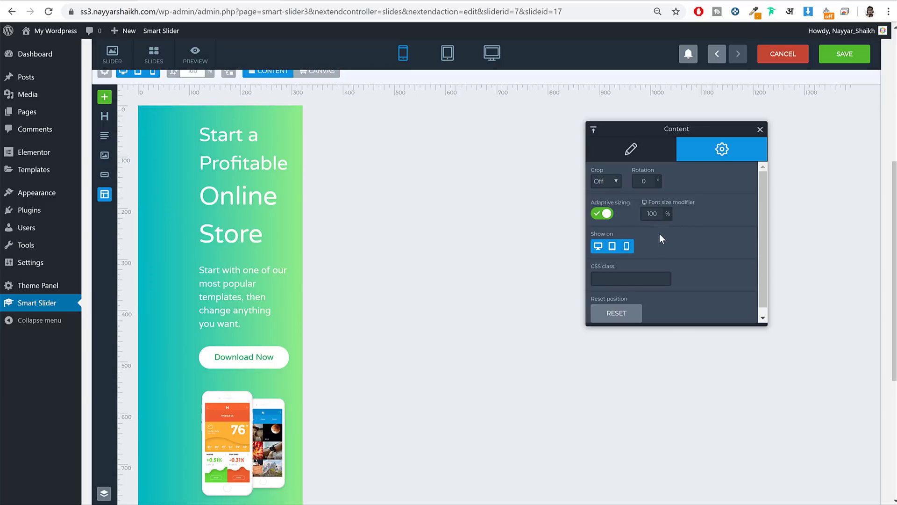
pyautogui.click(633, 158)
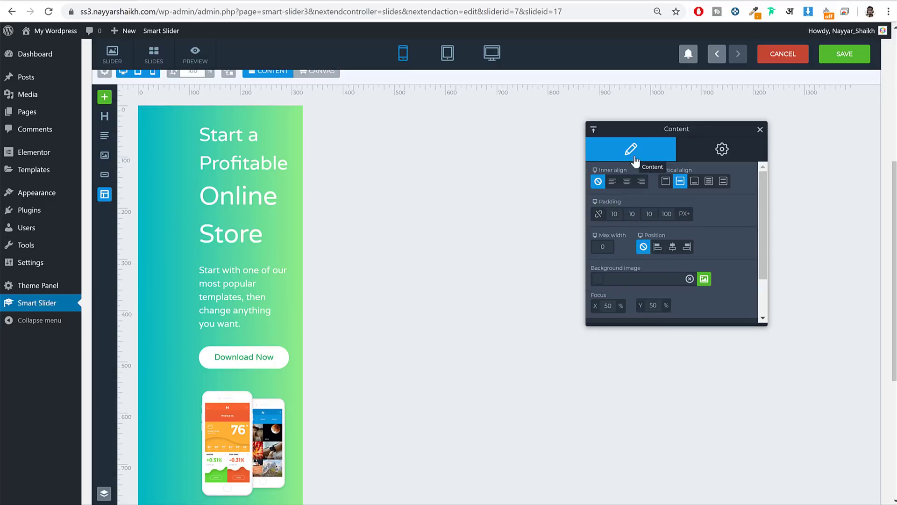
pyautogui.click(667, 213)
pyautogui.click(719, 226)
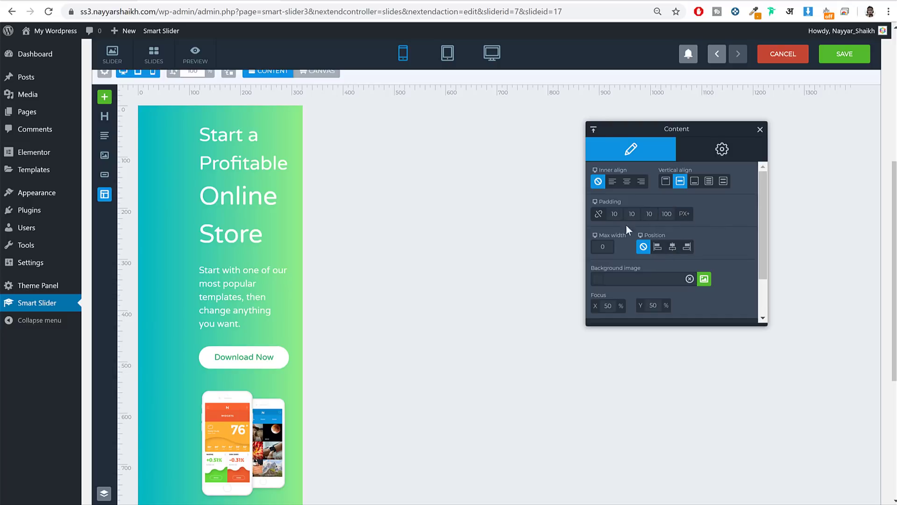
pyautogui.click(598, 214)
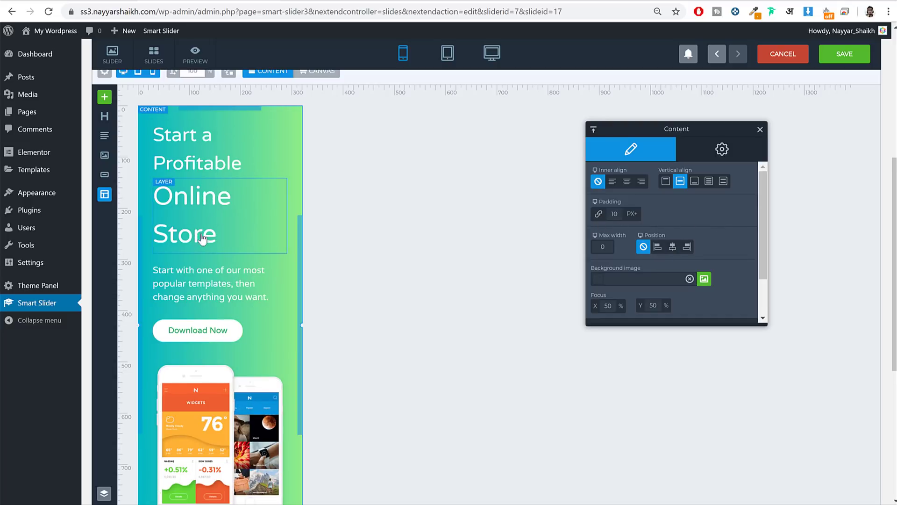
pyautogui.scroll(-1, 217, 251)
pyautogui.scroll(2, 217, 251)
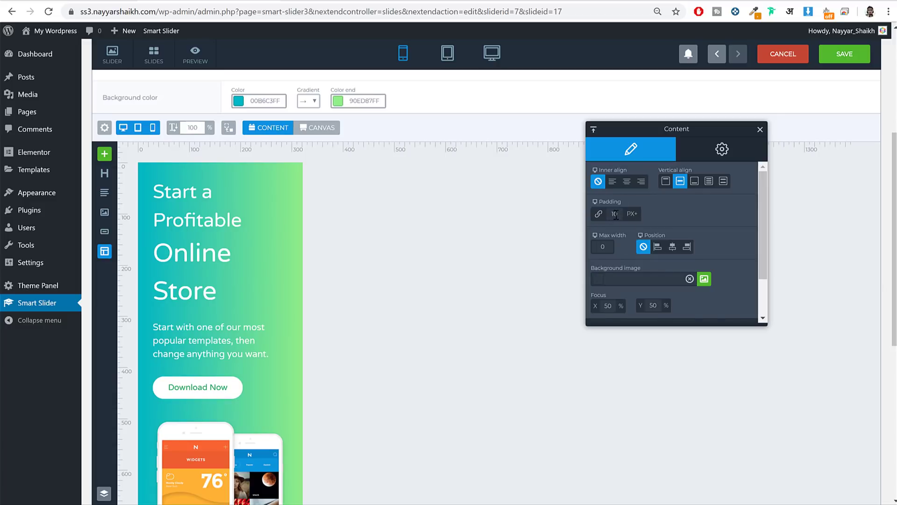
# - Set the "Start a Profitable" heading's mobile font size modifier to 45% and center its position
pyautogui.click(210, 218)
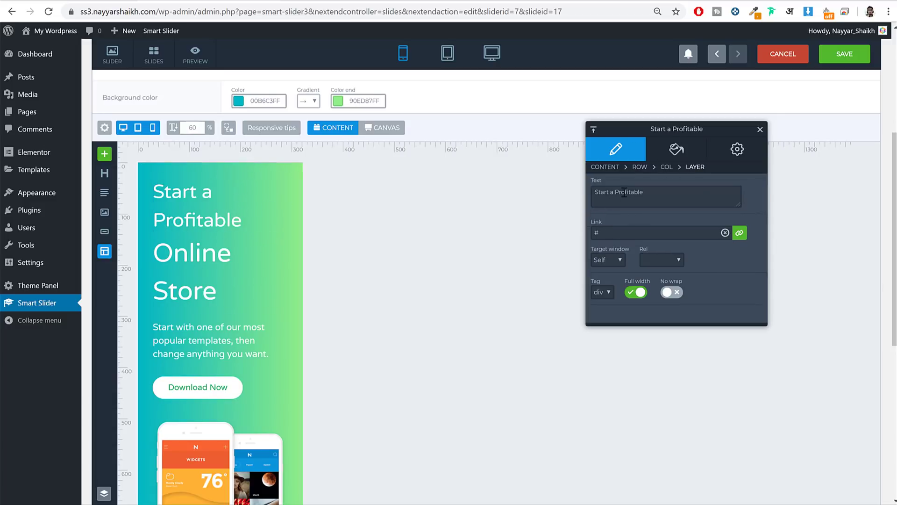
pyautogui.click(677, 150)
pyautogui.click(725, 152)
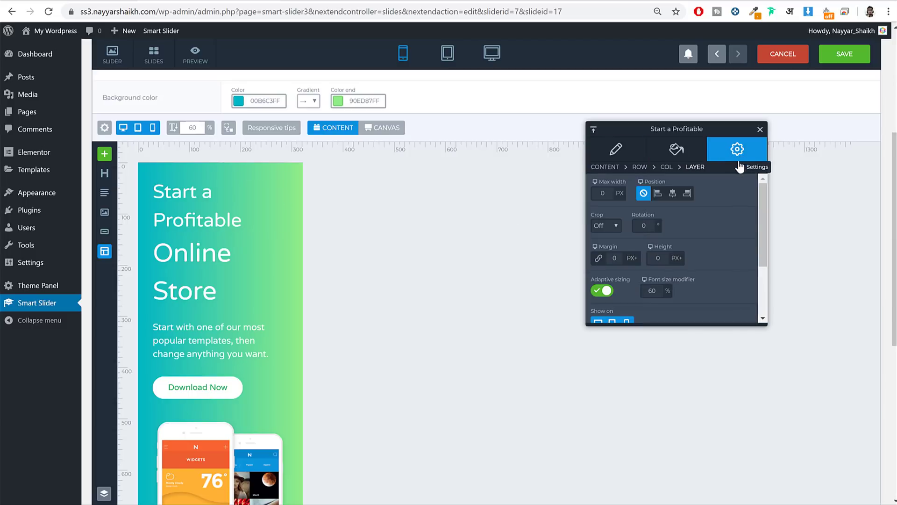
pyautogui.scroll(-1, 719, 211)
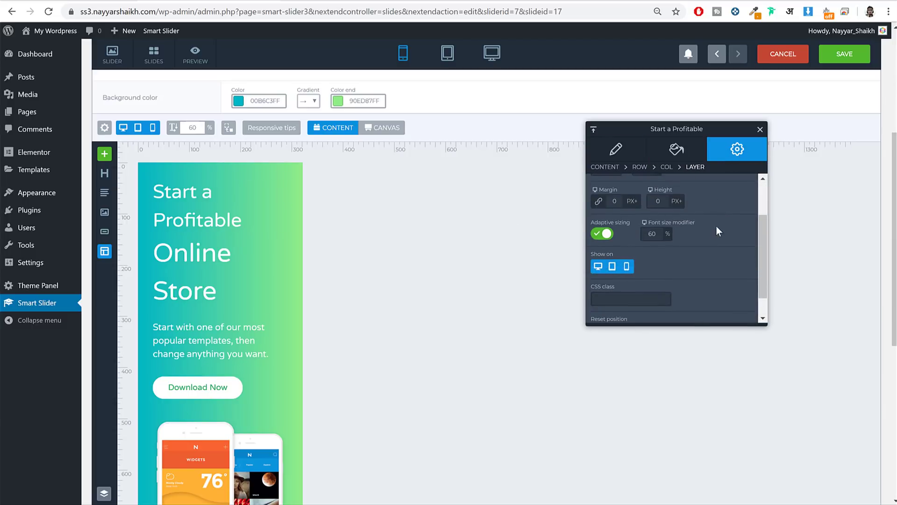
pyautogui.click(658, 234)
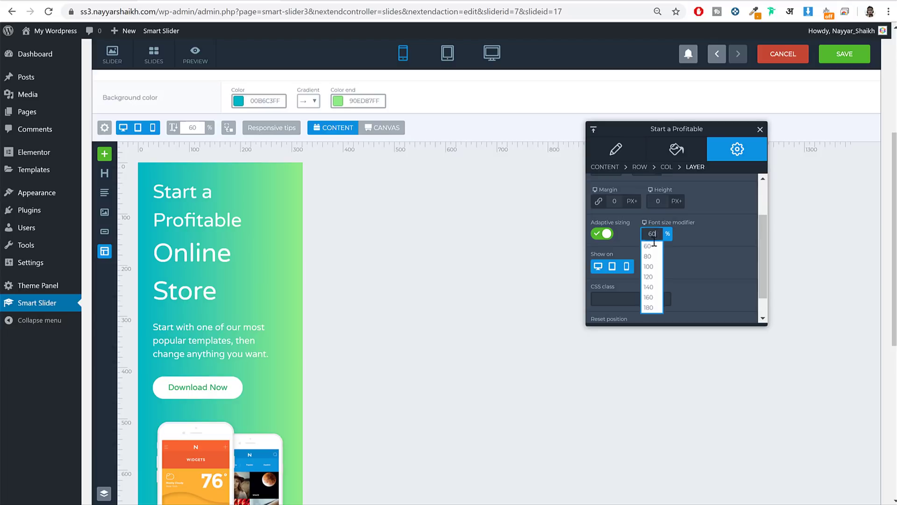
pyautogui.write('45')
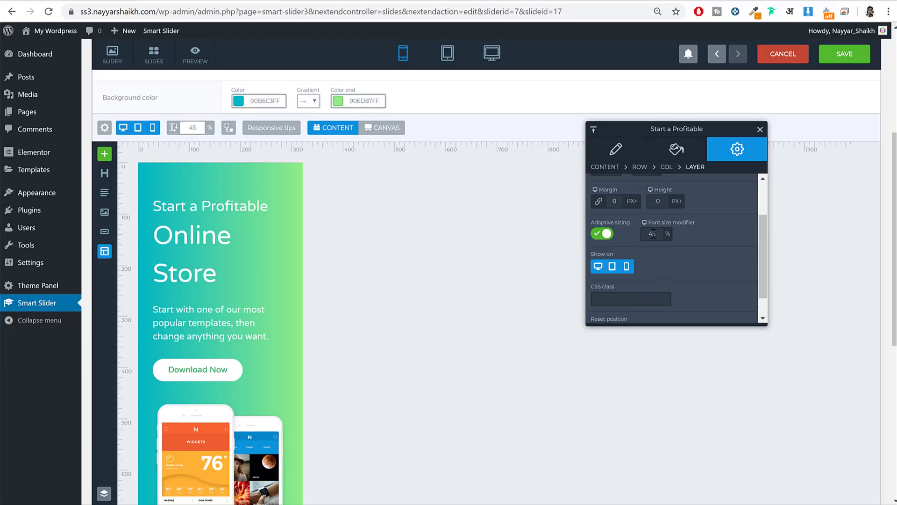
pyautogui.click(690, 246)
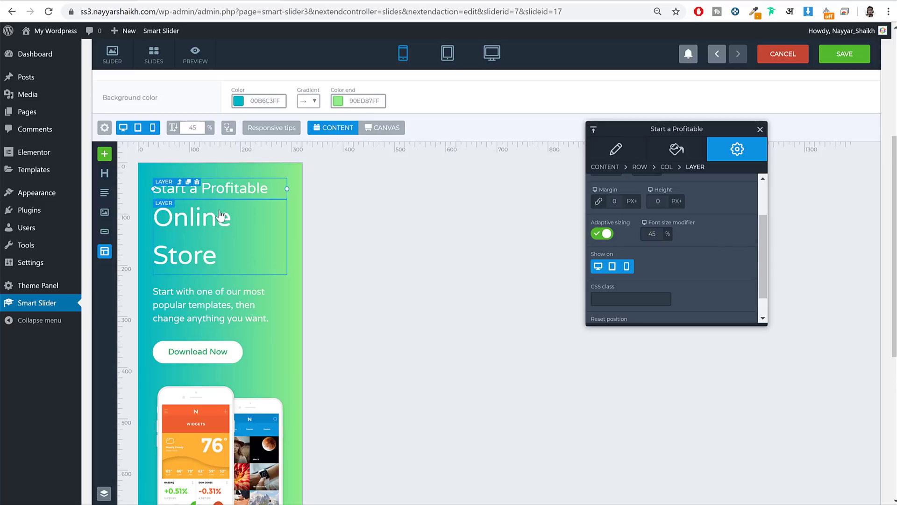
pyautogui.scroll(2, 690, 251)
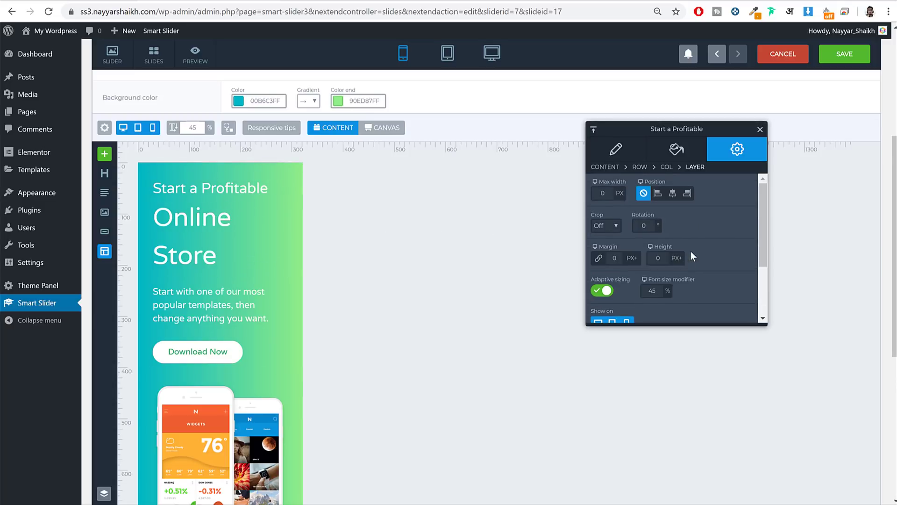
pyautogui.click(675, 195)
pyautogui.scroll(-2, 719, 208)
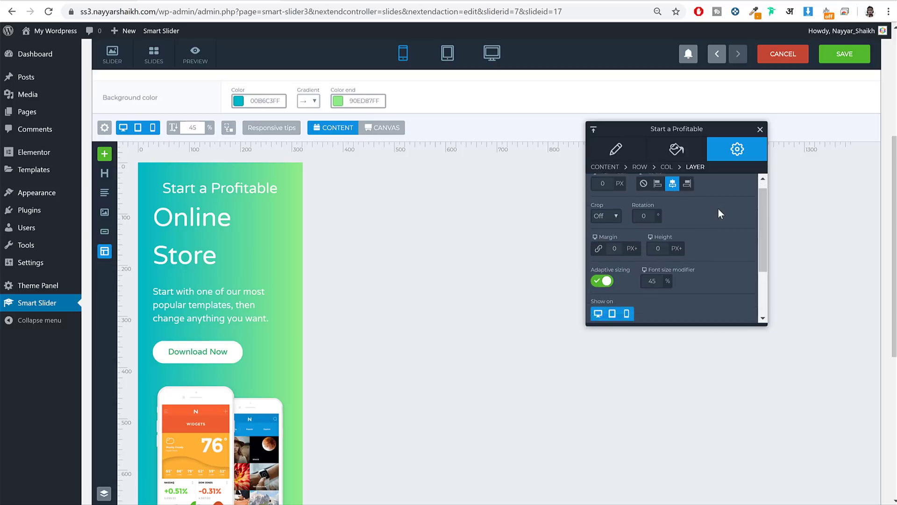
# - Center the "Online Store" heading on mobile and set its font size modifier to 45%
pyautogui.click(199, 216)
pyautogui.scroll(2, 691, 203)
pyautogui.click(677, 196)
pyautogui.scroll(-2, 711, 214)
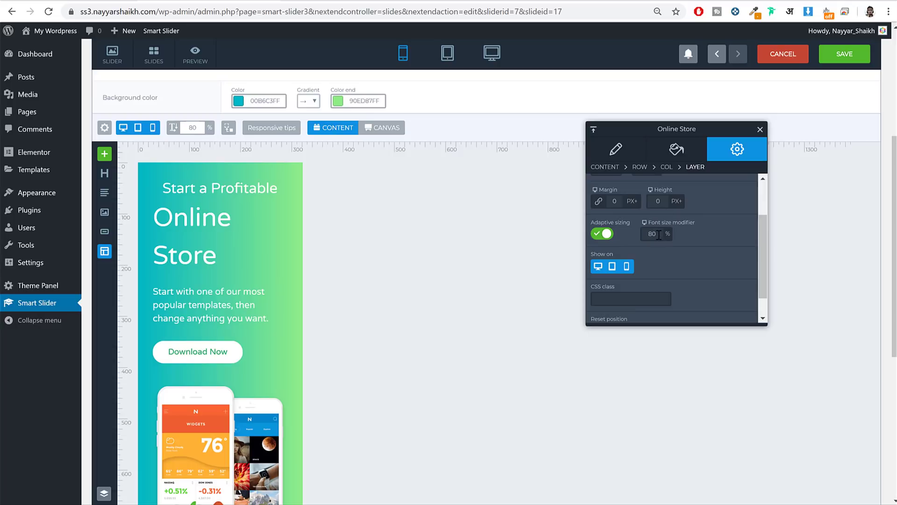
pyautogui.click(655, 234)
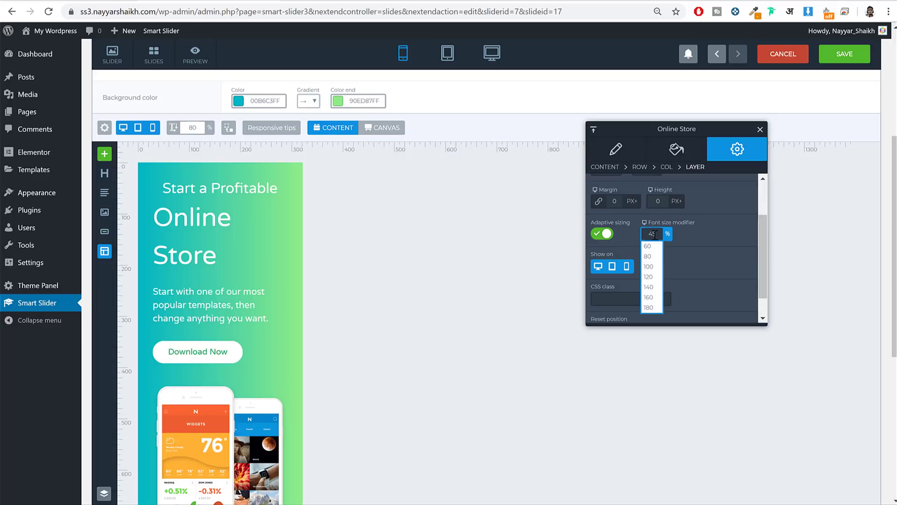
pyautogui.write('45')
pyautogui.press('Return')
# - Center the description text on mobile and set its font size modifier to 45%
pyautogui.click(223, 248)
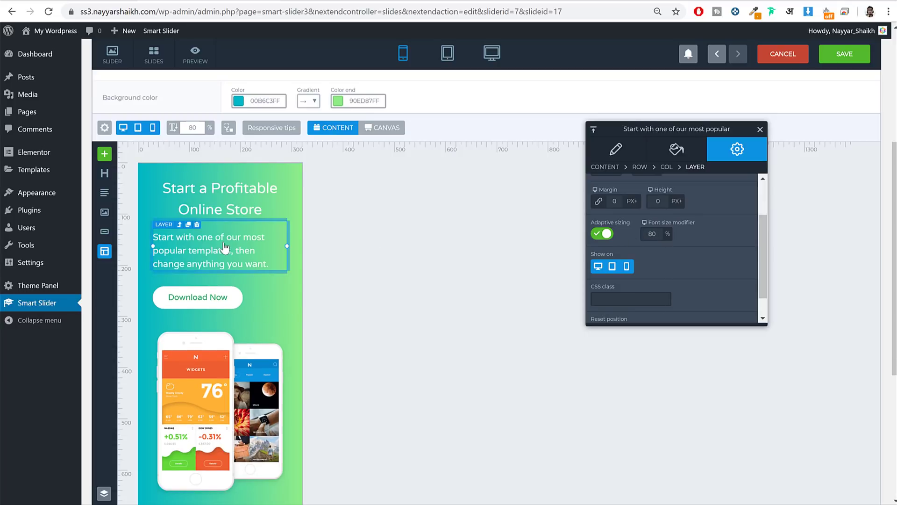
pyautogui.scroll(2, 696, 192)
pyautogui.click(671, 197)
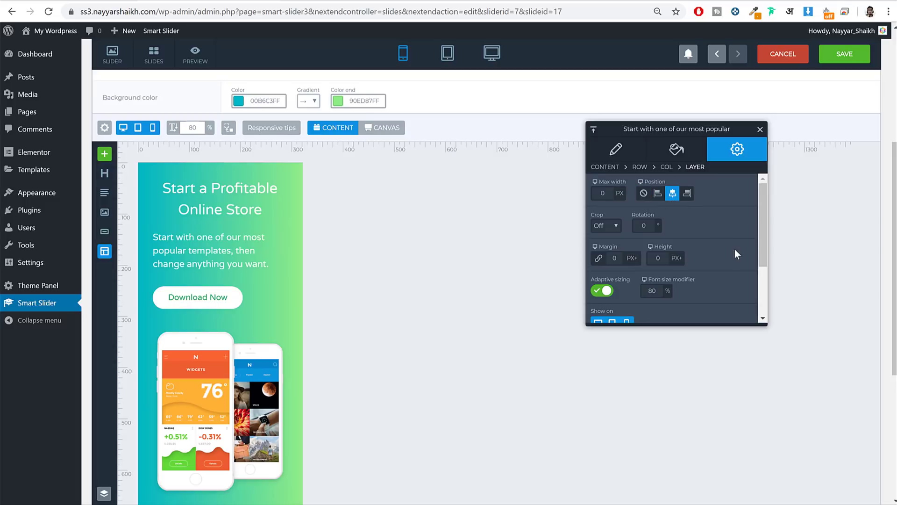
pyautogui.scroll(-2, 735, 253)
pyautogui.click(652, 205)
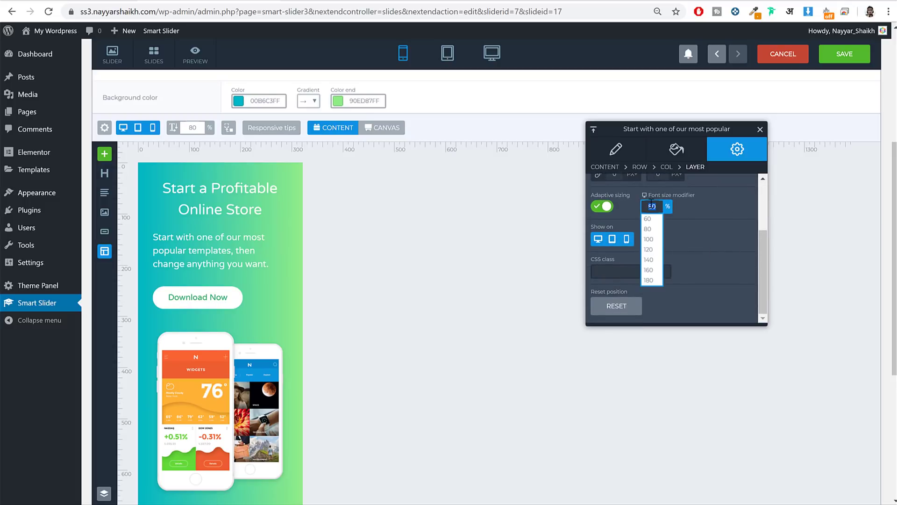
pyautogui.write('45')
pyautogui.press('Return')
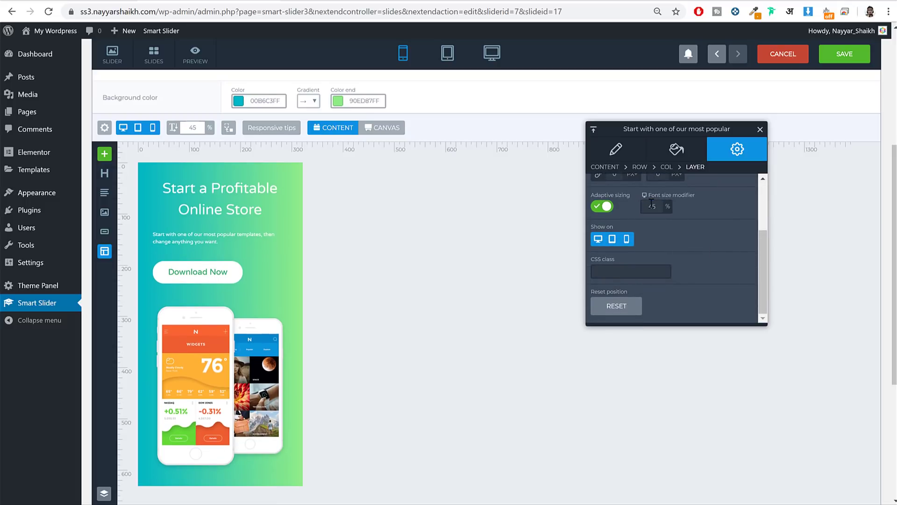
# - Center the "Download Now" button on mobile and set its font size modifier to 60%
pyautogui.click(196, 272)
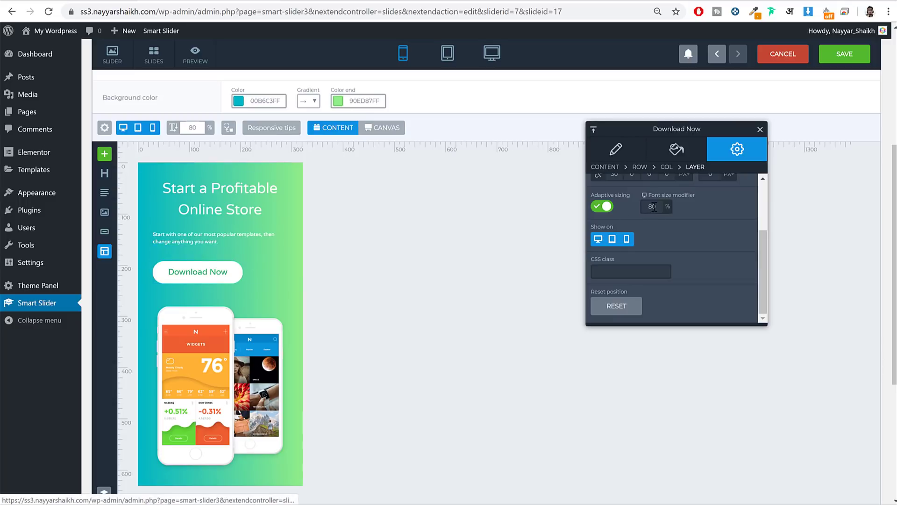
pyautogui.scroll(2, 668, 197)
pyautogui.click(673, 198)
pyautogui.scroll(-2, 664, 228)
pyautogui.click(649, 206)
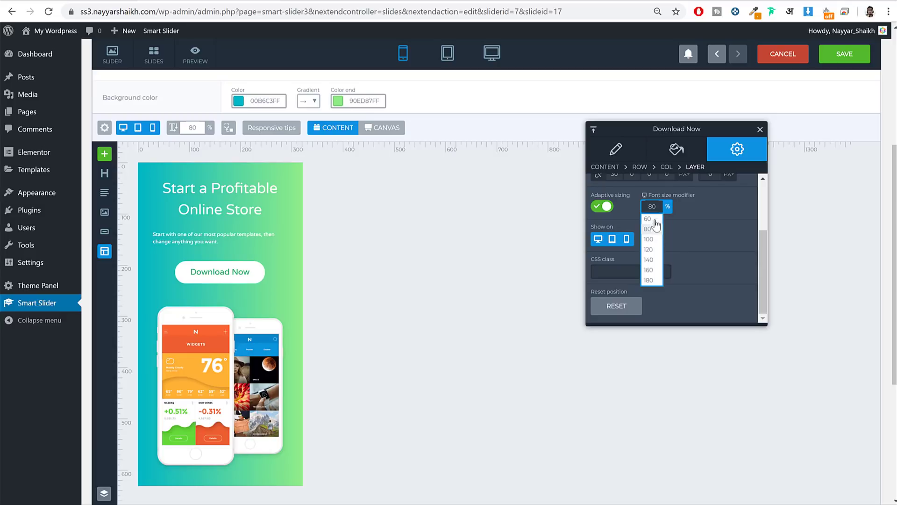
pyautogui.click(652, 227)
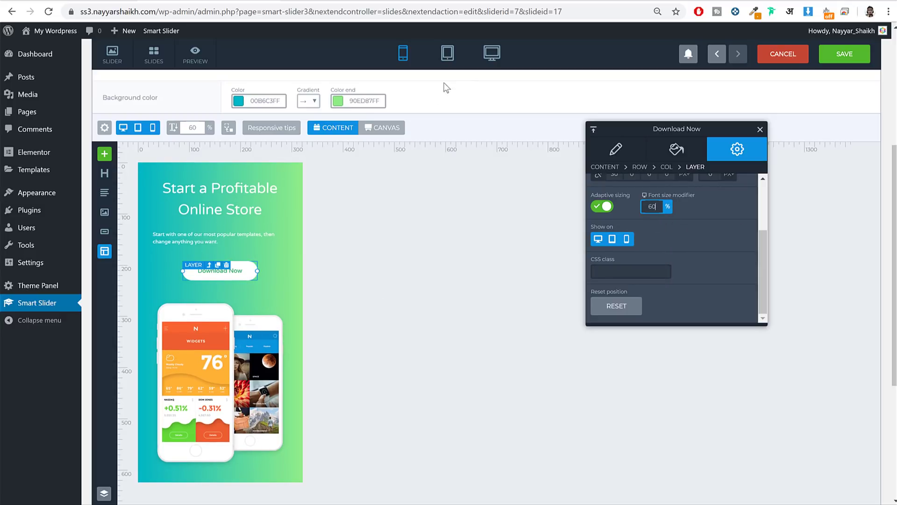
# - Return to the desktop view and compare the slide at the 980 px preview width and at full width
pyautogui.moveTo(448, 65)
pyautogui.click(491, 53)
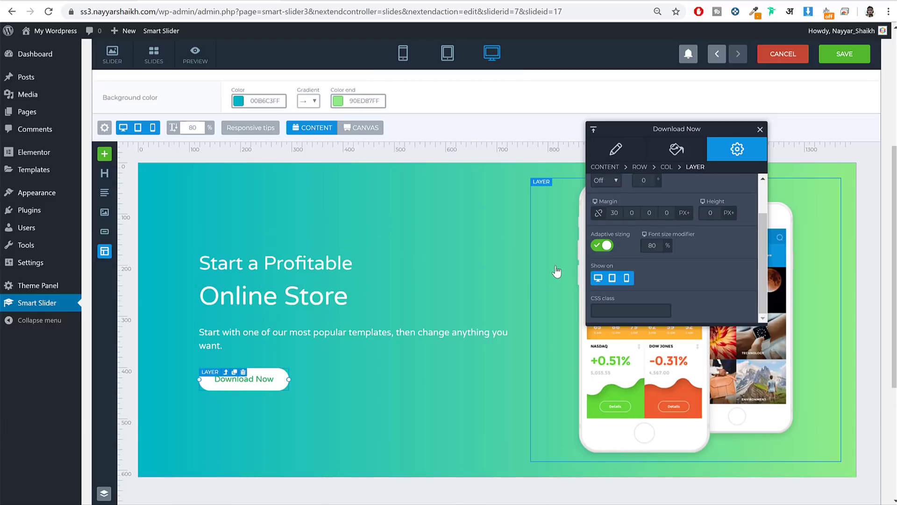
pyautogui.moveTo(431, 60)
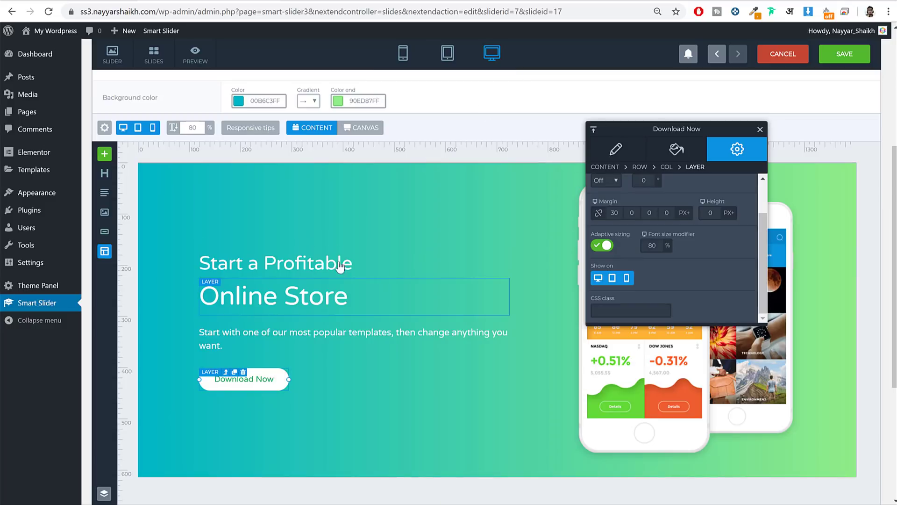
pyautogui.click(446, 53)
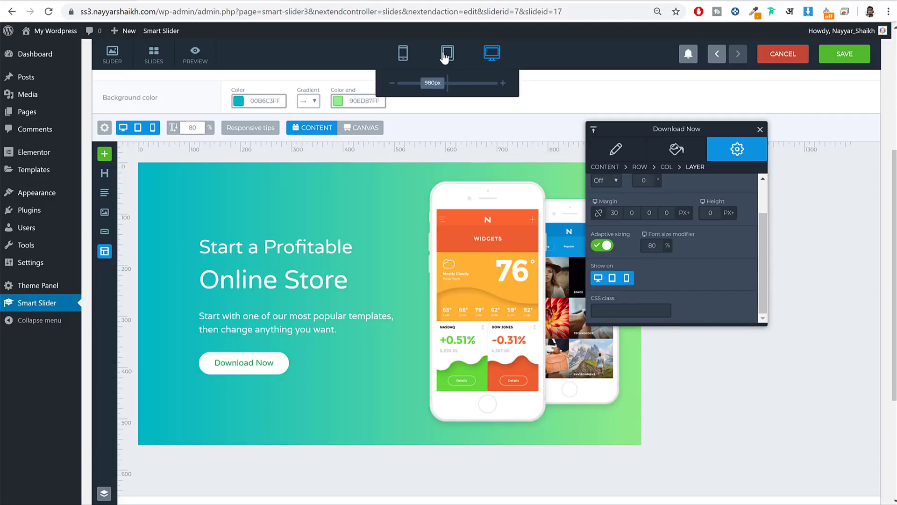
pyautogui.click(498, 51)
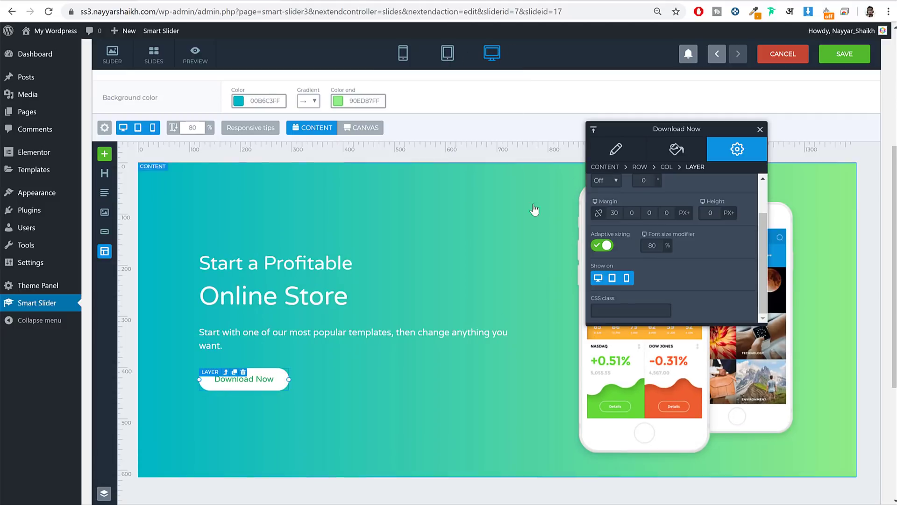
# - Set the desktop font size modifier of the "Start a Profitable" heading to 100%
pyautogui.click(313, 268)
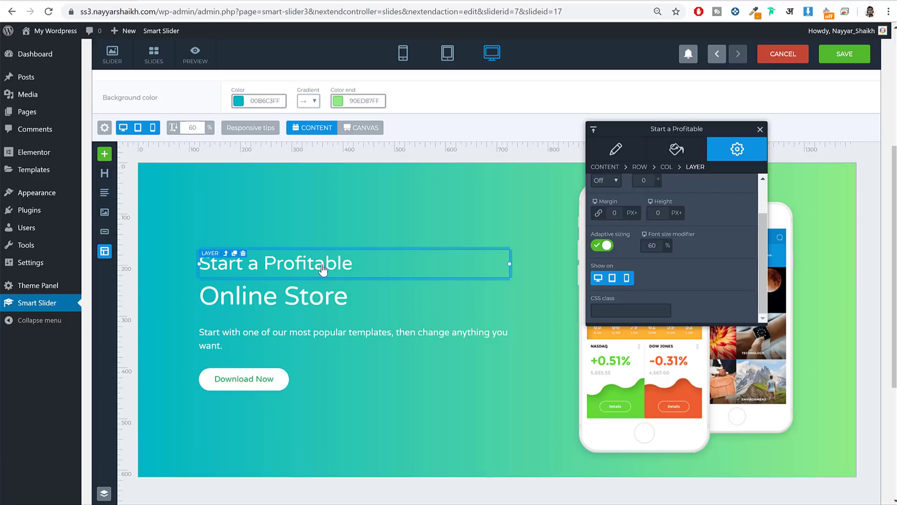
pyautogui.click(647, 247)
pyautogui.click(654, 292)
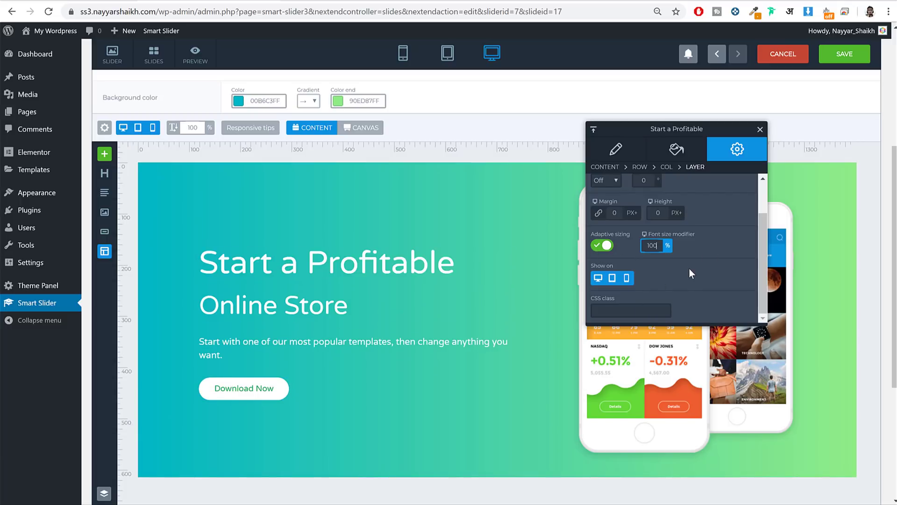
pyautogui.moveTo(658, 238)
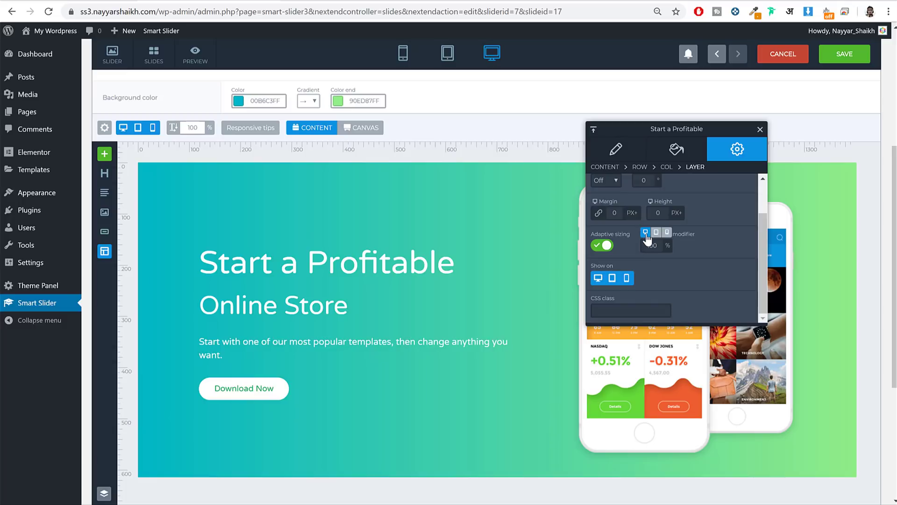
# - Set the desktop font size modifier of the "Online Store" heading to 100%
pyautogui.click(338, 306)
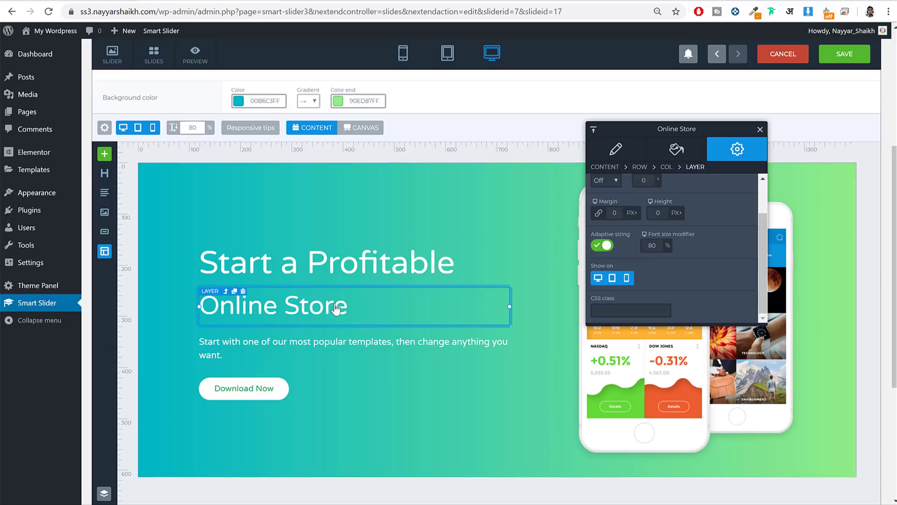
pyautogui.click(651, 245)
pyautogui.write('100')
pyautogui.press('Return')
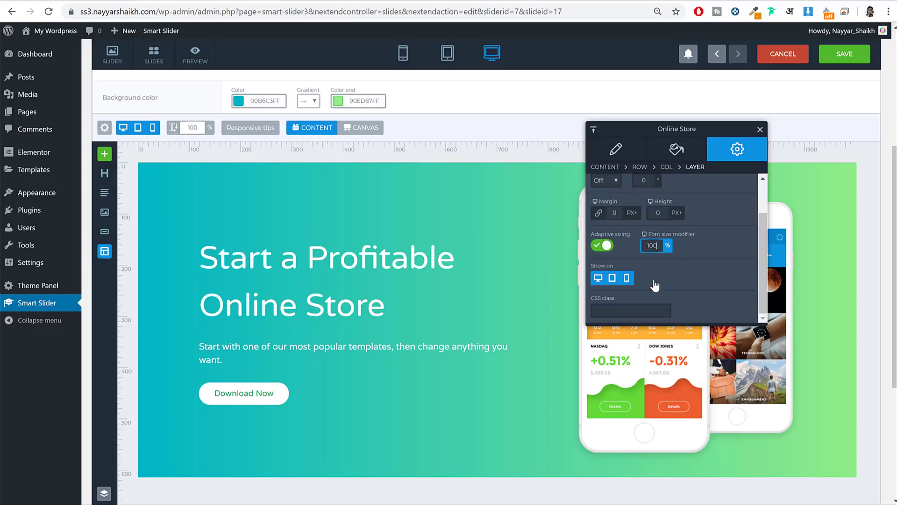
# - Set the desktop font size modifier of the "Start with one of our most popular templates" paragraph to 100%
pyautogui.click(338, 354)
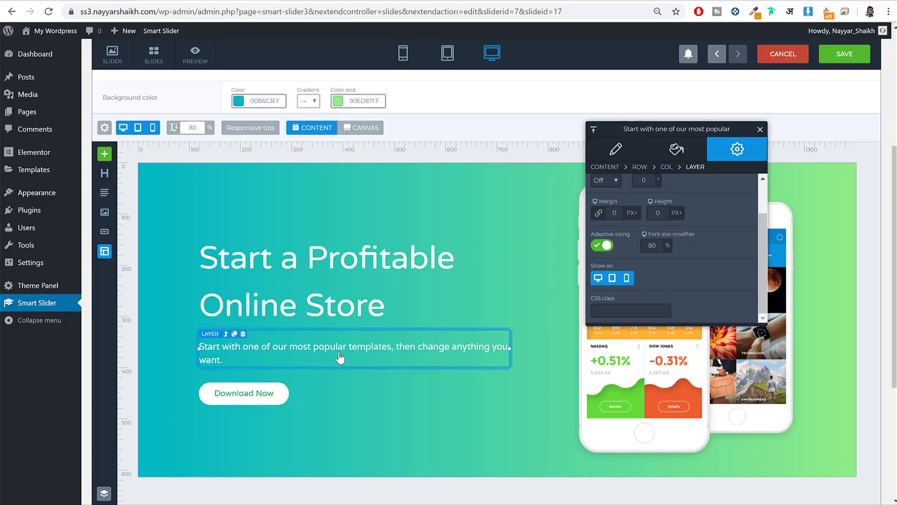
pyautogui.click(651, 245)
pyautogui.click(650, 280)
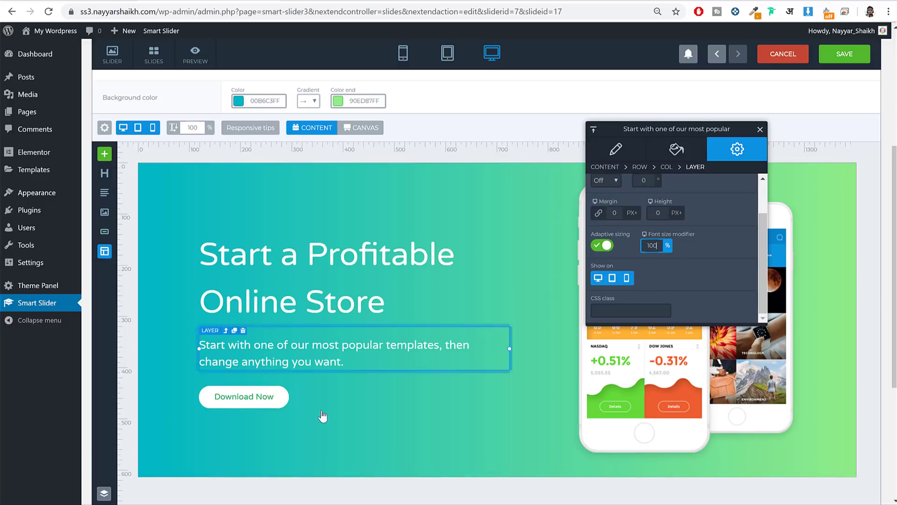
# - Set the desktop font size modifier of the "Download Now" button to 100% and close the layer settings
pyautogui.click(264, 395)
pyautogui.click(650, 244)
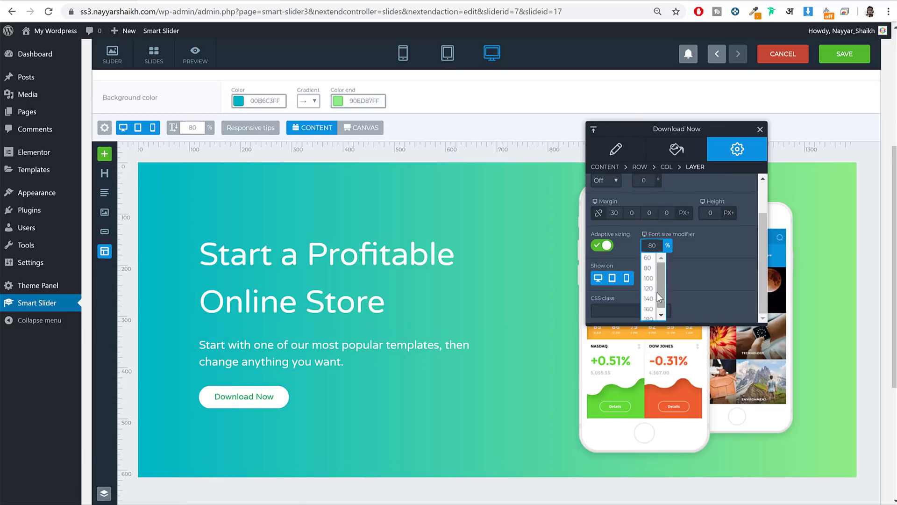
pyautogui.click(654, 284)
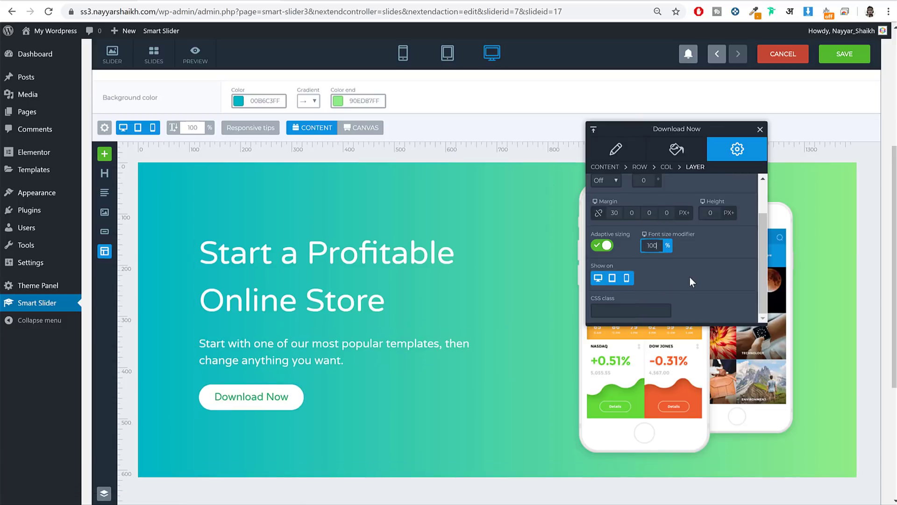
pyautogui.click(760, 129)
# - Check the slide in the mobile view, return to the desktop view and save the slide
pyautogui.click(402, 53)
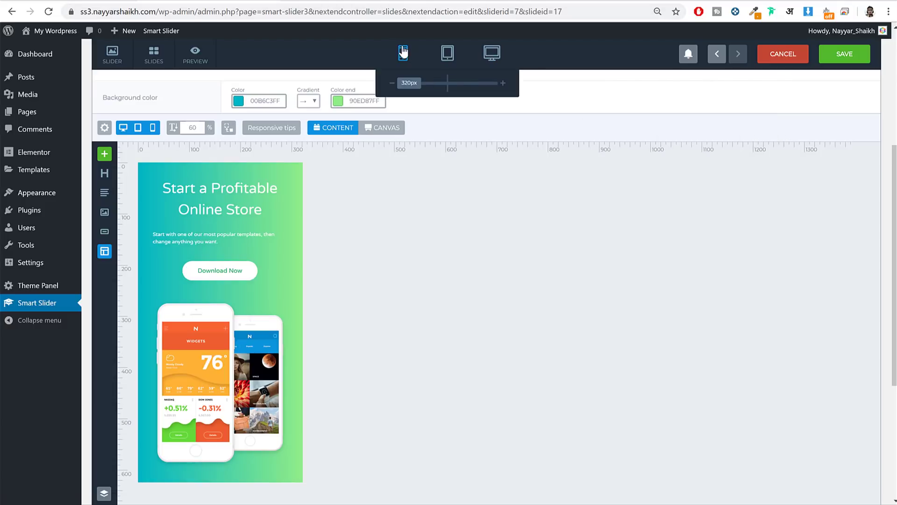
pyautogui.click(495, 55)
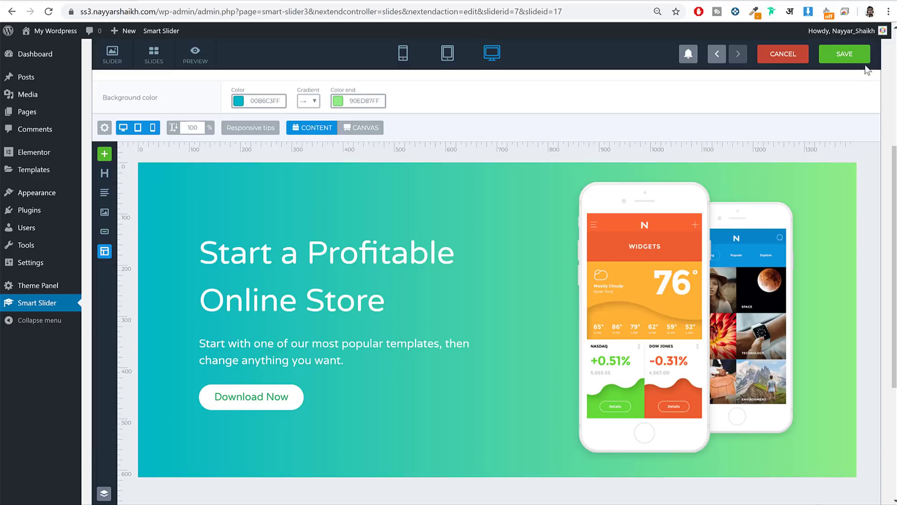
pyautogui.click(851, 59)
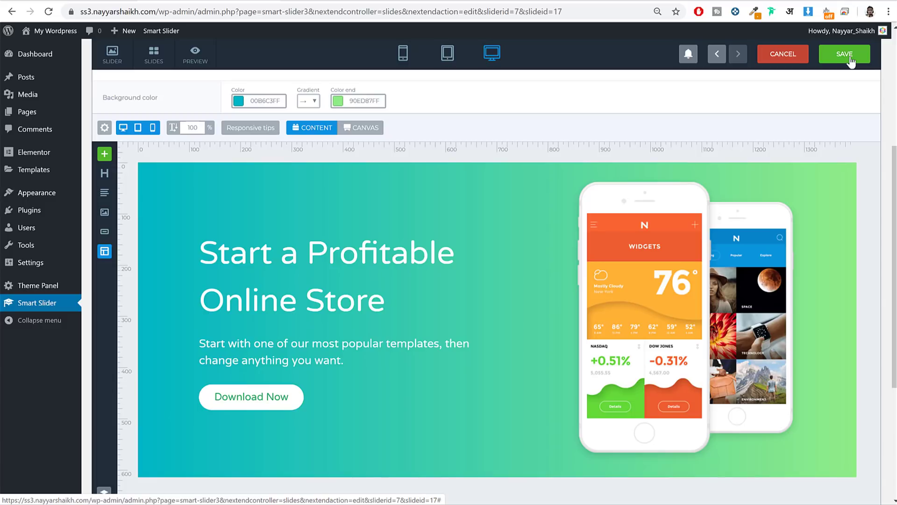
# - Return to the Slider10 overview and duplicate Slide 1
pyautogui.scroll(5, 600, 240)
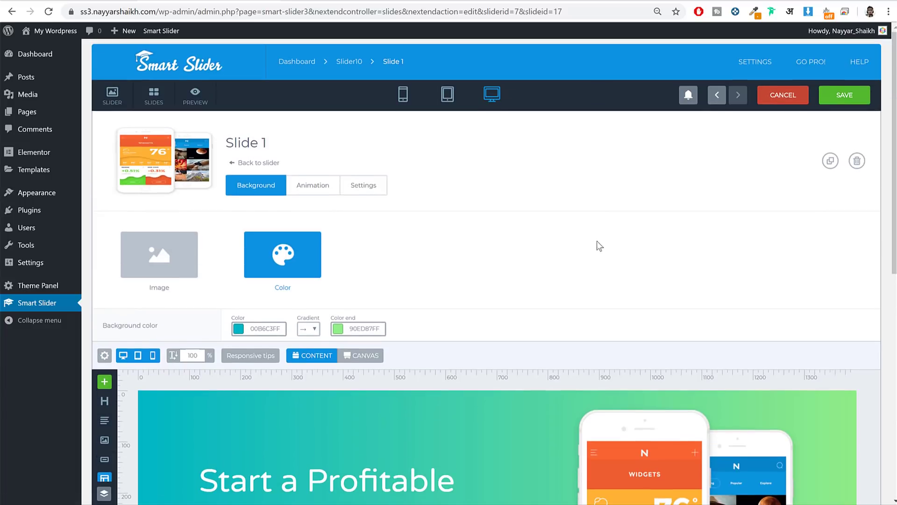
pyautogui.click(349, 67)
pyautogui.moveTo(275, 230)
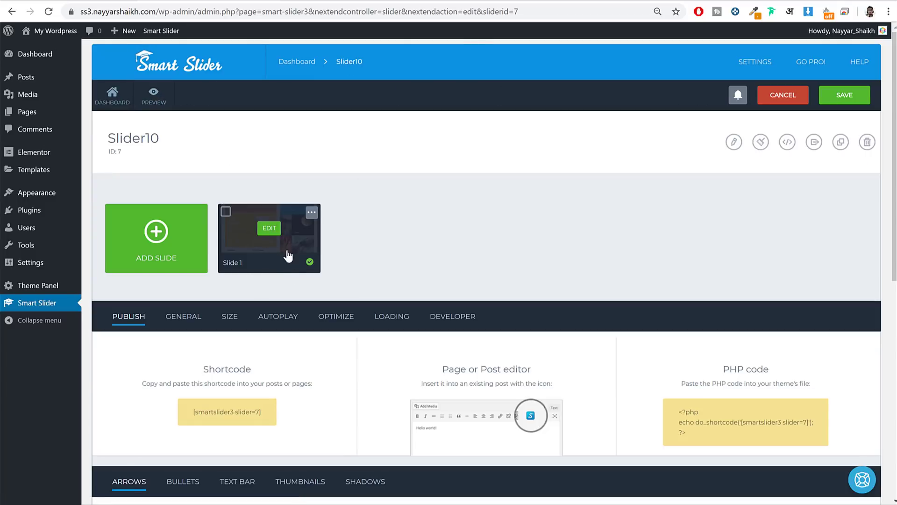
pyautogui.click(311, 214)
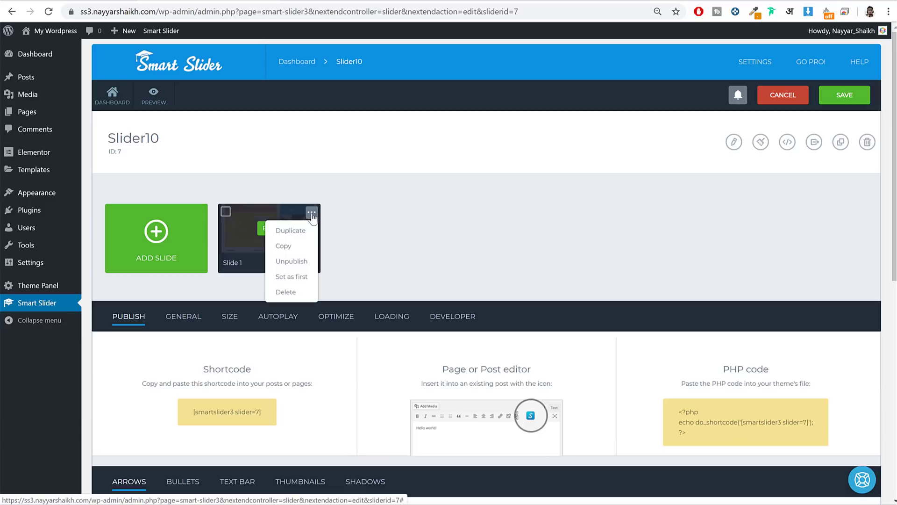
pyautogui.click(291, 231)
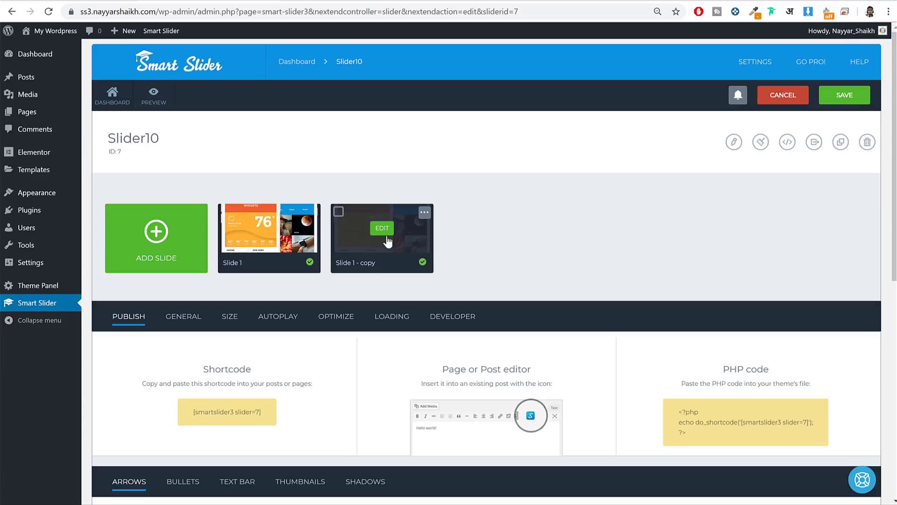
# - Open the "Slide 1 - copy" slide and replace its phone image with the smartwatch image gradientslider3.png from the media library
pyautogui.click(378, 235)
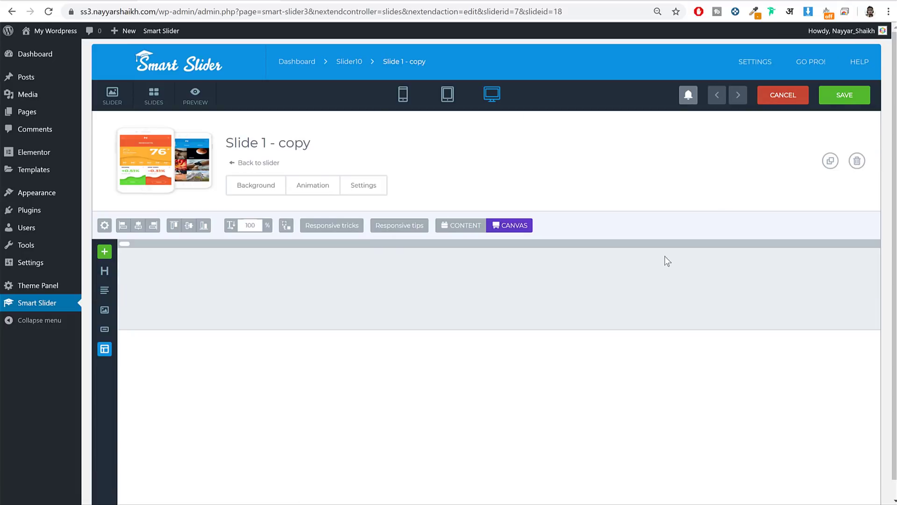
pyautogui.scroll(-2, 680, 285)
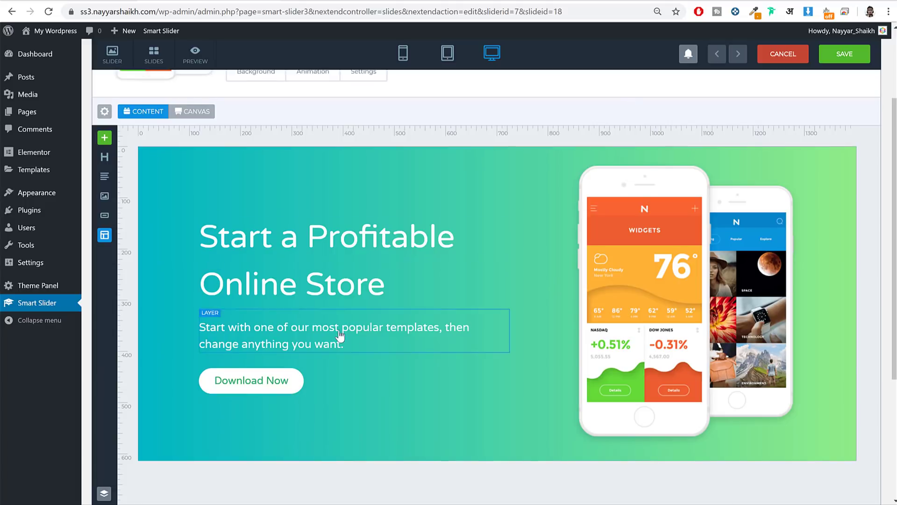
pyautogui.click(658, 266)
pyautogui.click(659, 231)
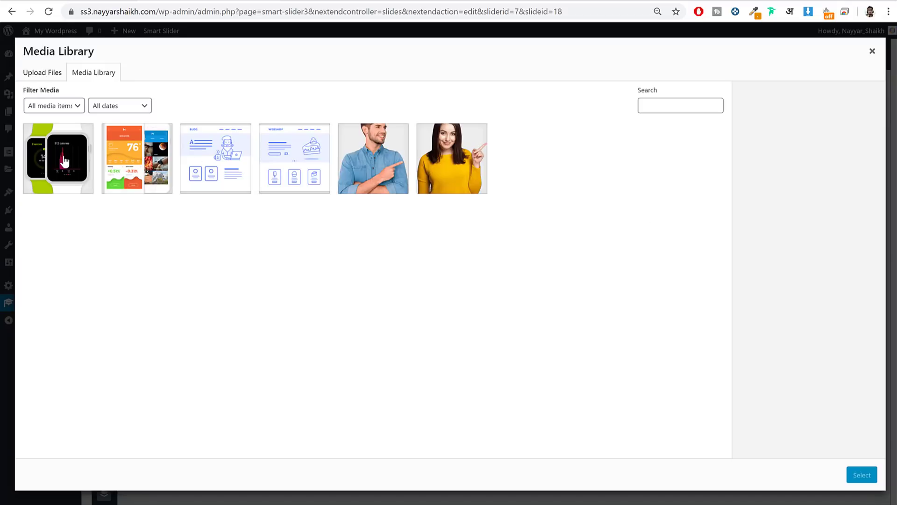
pyautogui.click(65, 161)
pyautogui.click(861, 474)
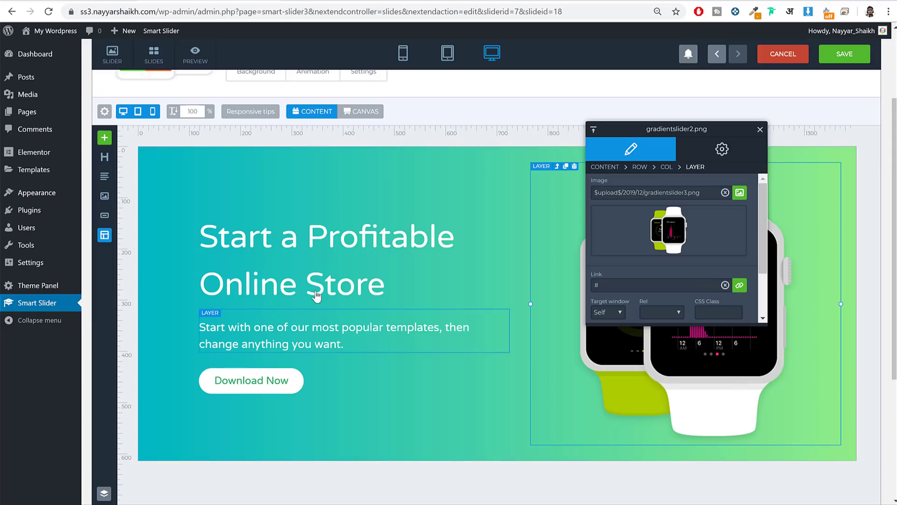
# - Change the "Start a Profitable" heading to "Create a Masterful", following the example slide on the site
pyautogui.click(336, 240)
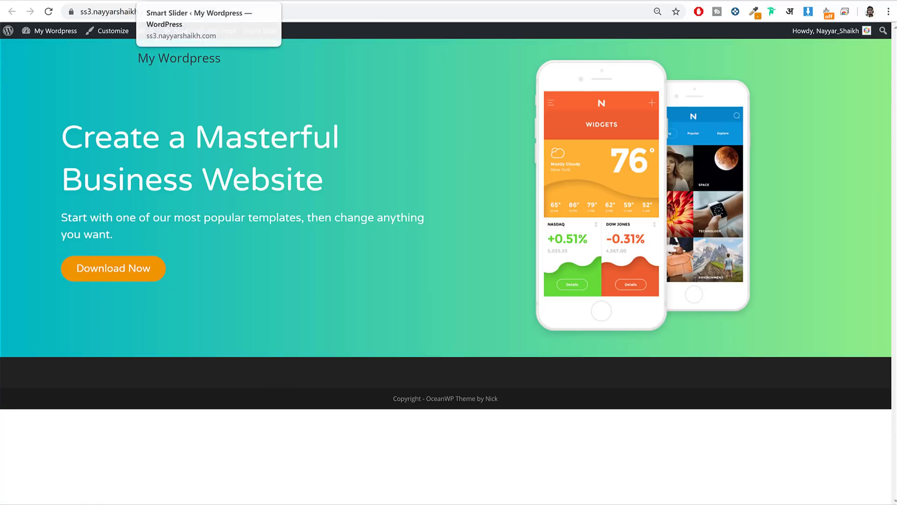
pyautogui.click(140, 1)
pyautogui.click(614, 195)
pyautogui.hotkey('ctrl', 'a')
pyautogui.write('Create a Masterful')
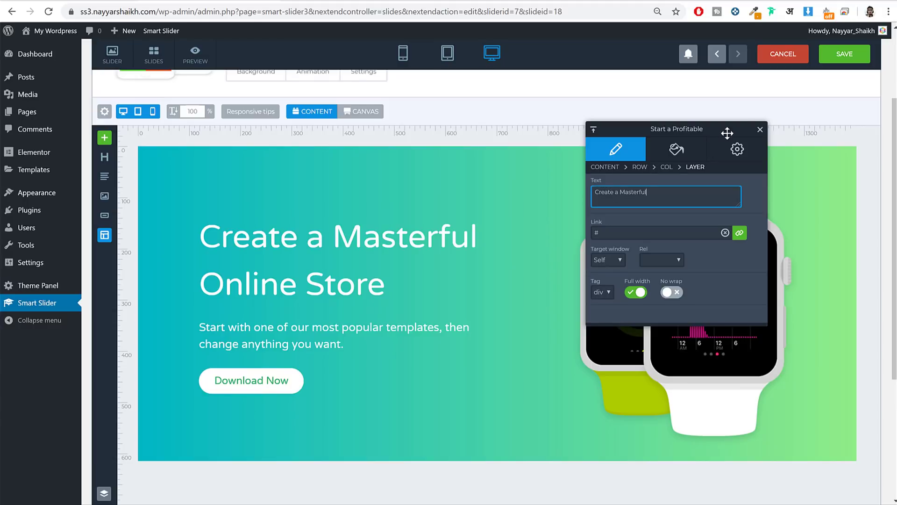
pyautogui.click(762, 131)
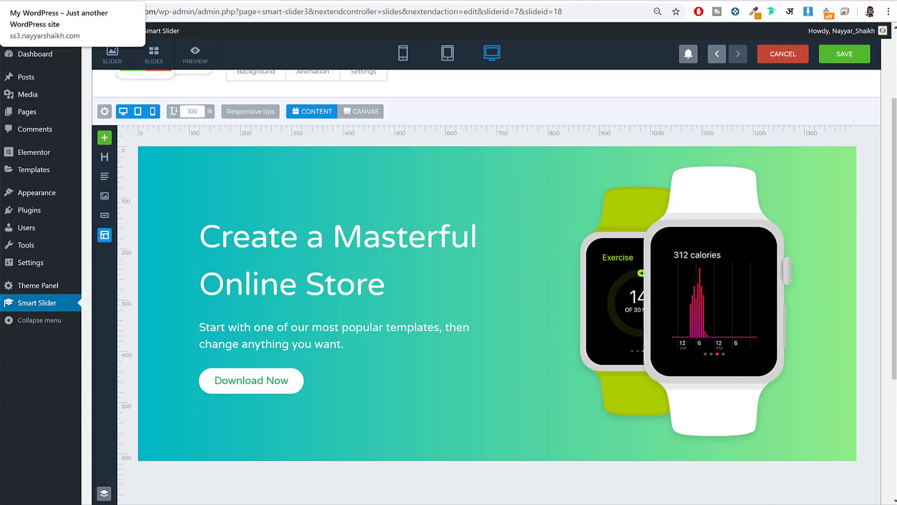
# - Change the "Online Store" heading to "Business Website", matching the example slide
pyautogui.click(56, 1)
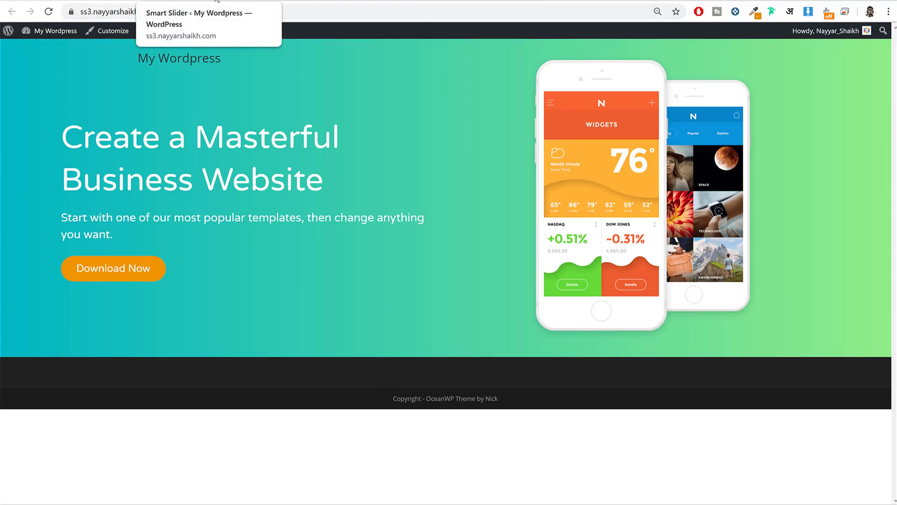
pyautogui.click(167, 2)
pyautogui.click(379, 294)
pyautogui.tripleClick(669, 194)
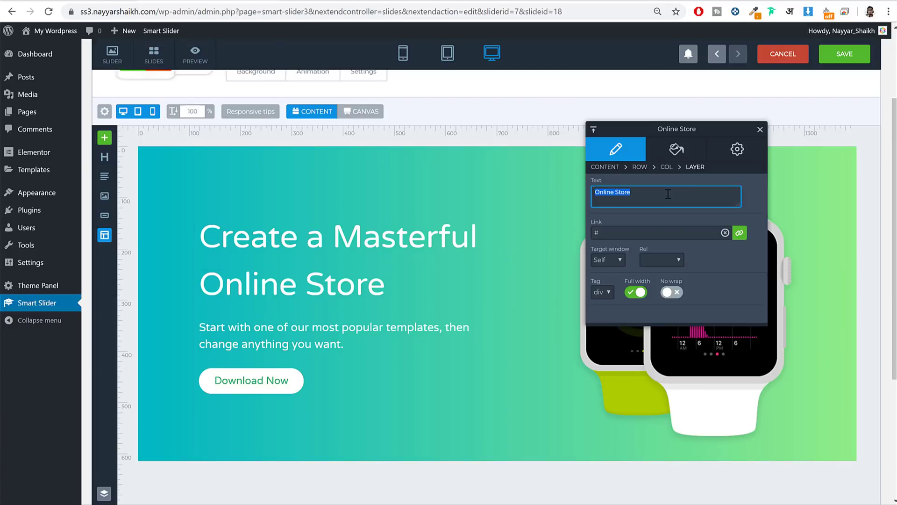
pyautogui.write('Business Website')
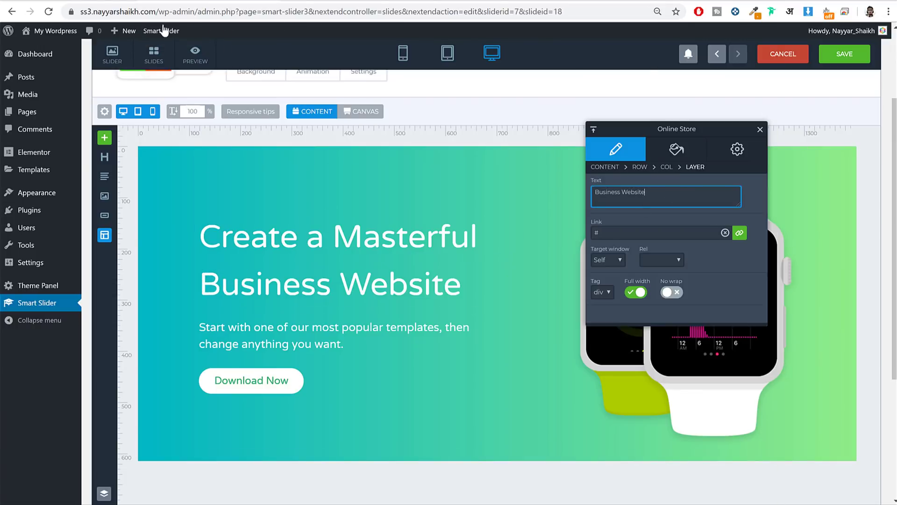
# - Check the example's button, then set the text color of the "Download Now" button to white
pyautogui.click(82, 2)
pyautogui.click(167, 2)
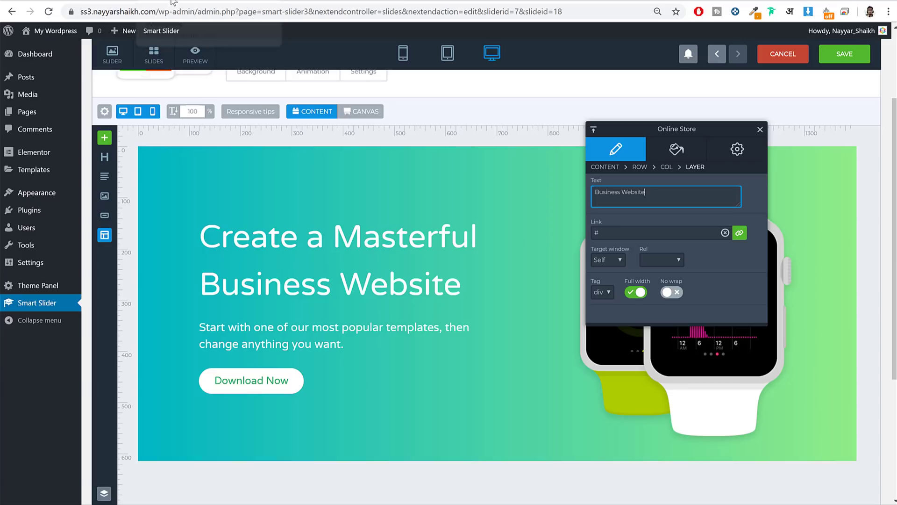
pyautogui.click(252, 391)
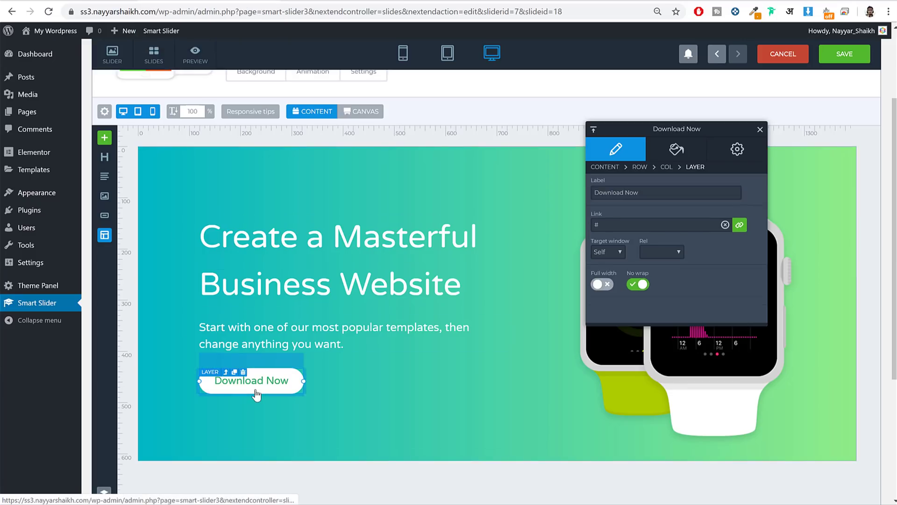
pyautogui.click(680, 156)
pyautogui.scroll(-1, 682, 211)
pyautogui.click(693, 184)
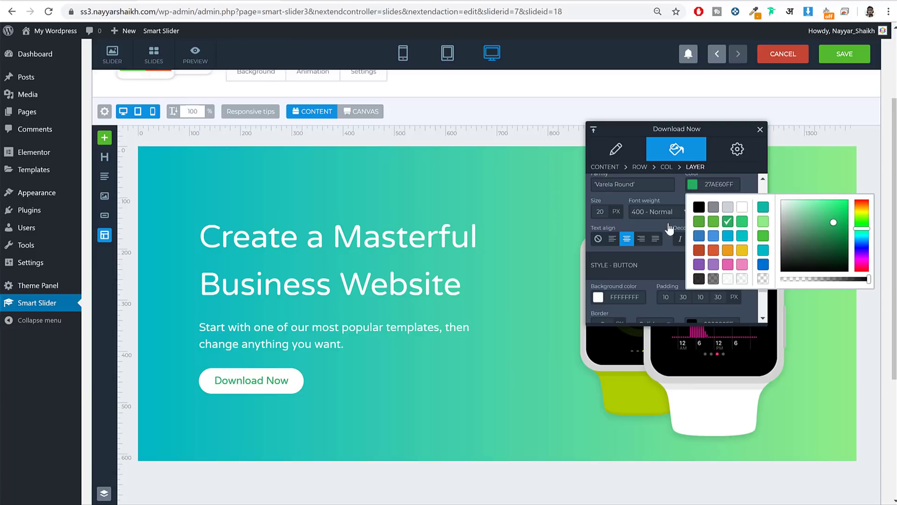
pyautogui.click(728, 250)
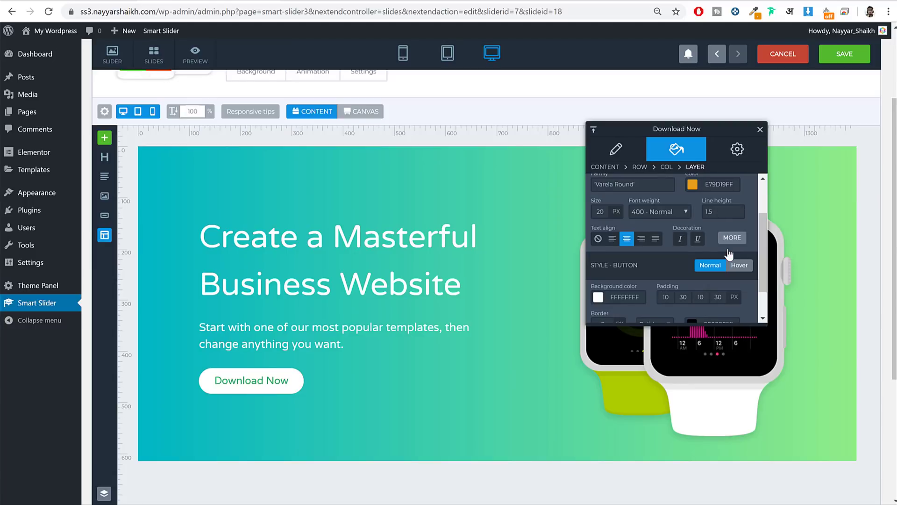
pyautogui.click(712, 184)
pyautogui.click(693, 187)
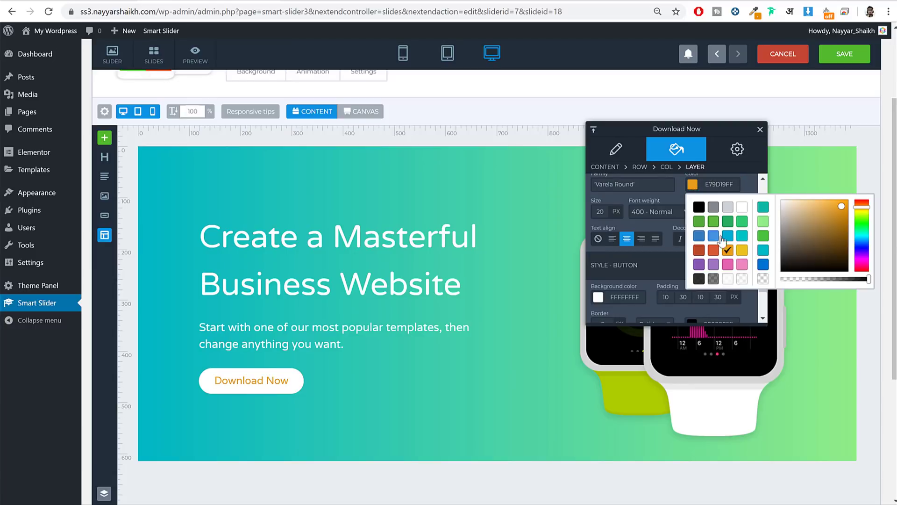
pyautogui.click(732, 246)
# - Set the "Download Now" button's background color to orange E79D19FF and close the layer settings
pyautogui.scroll(-1, 637, 269)
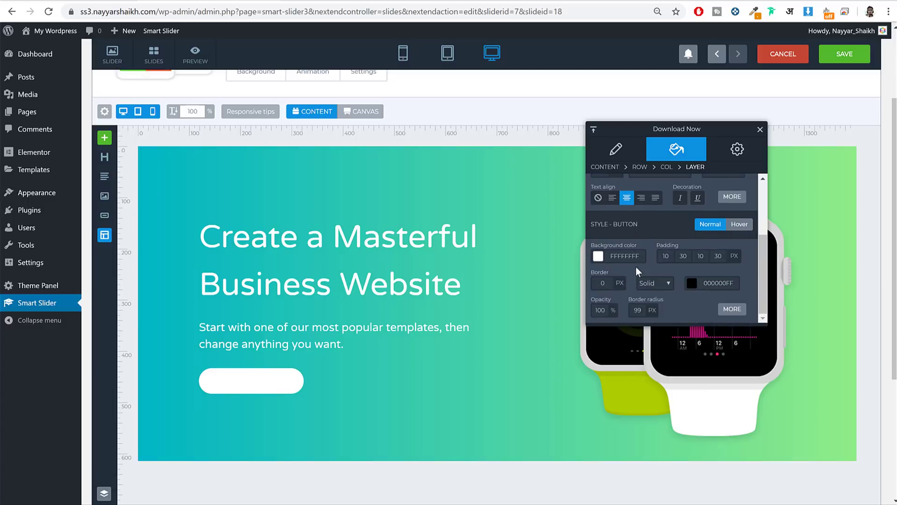
pyautogui.click(598, 256)
pyautogui.click(636, 325)
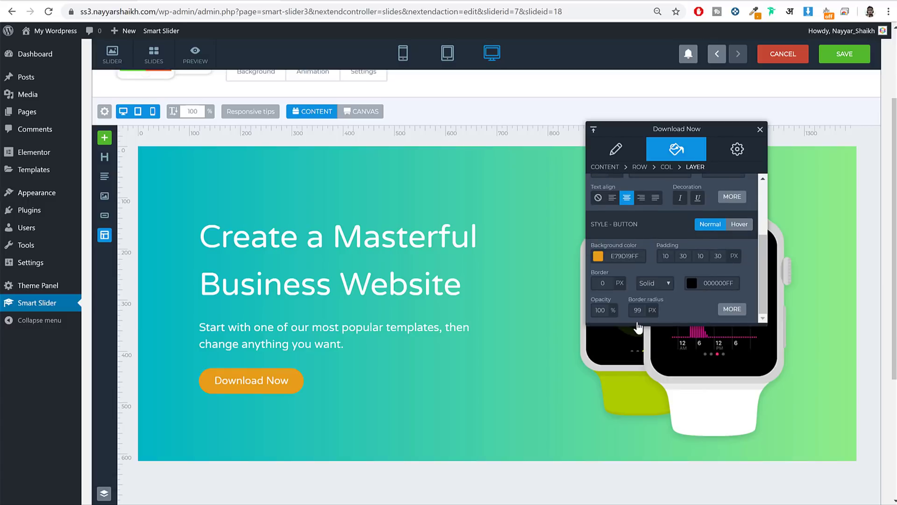
pyautogui.click(760, 130)
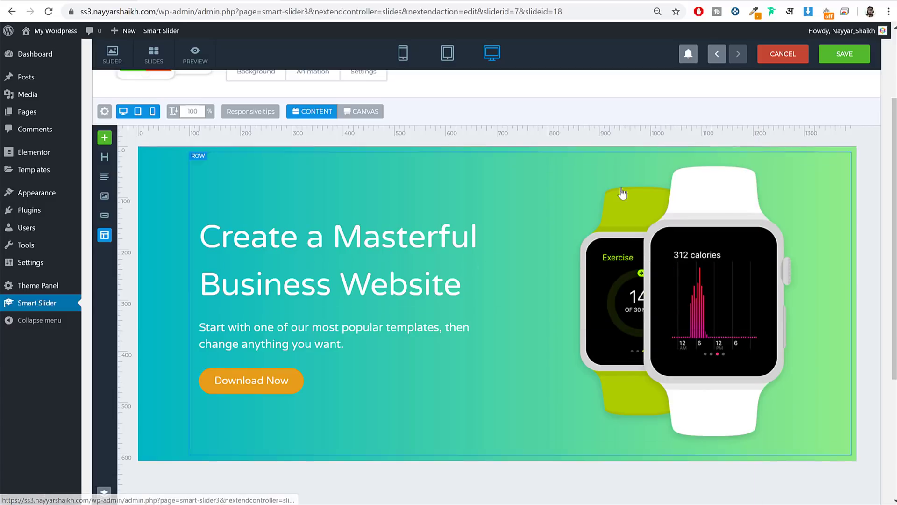
# - Save the duplicated slide and return to the Slider10 overview
pyautogui.click(839, 60)
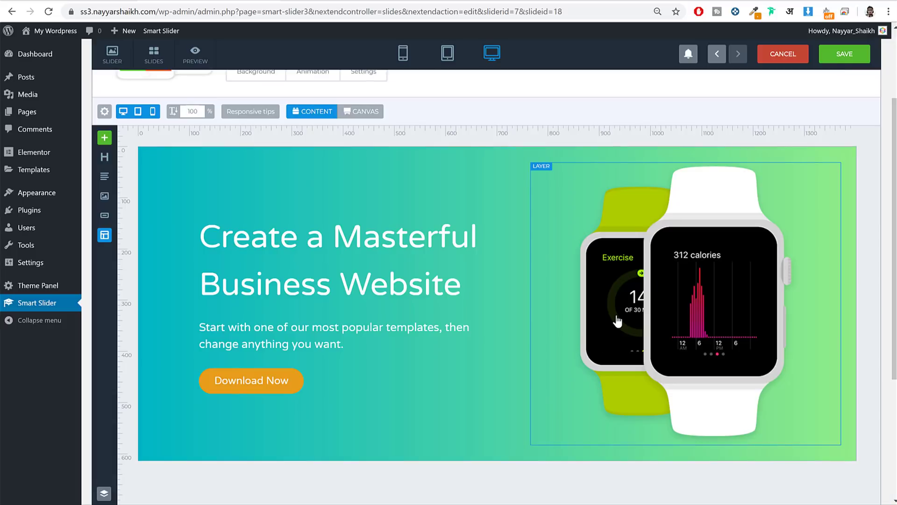
pyautogui.scroll(3, 616, 321)
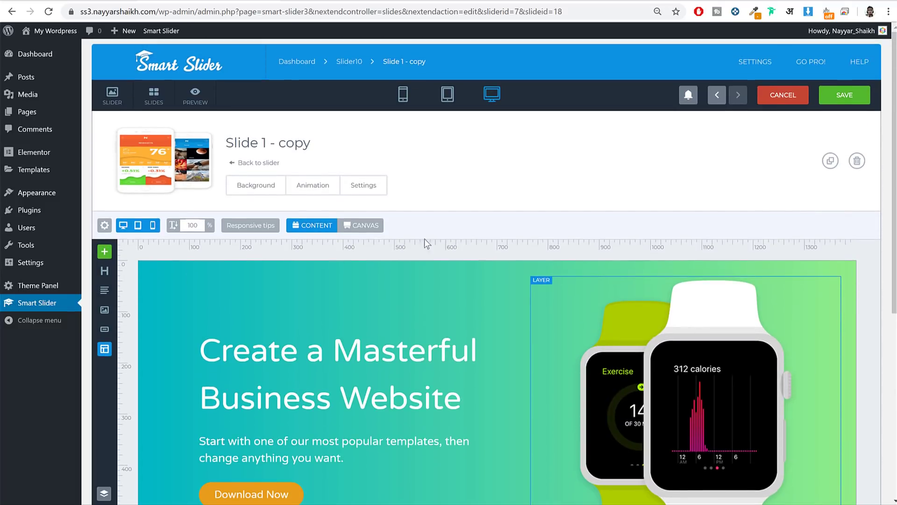
pyautogui.click(348, 62)
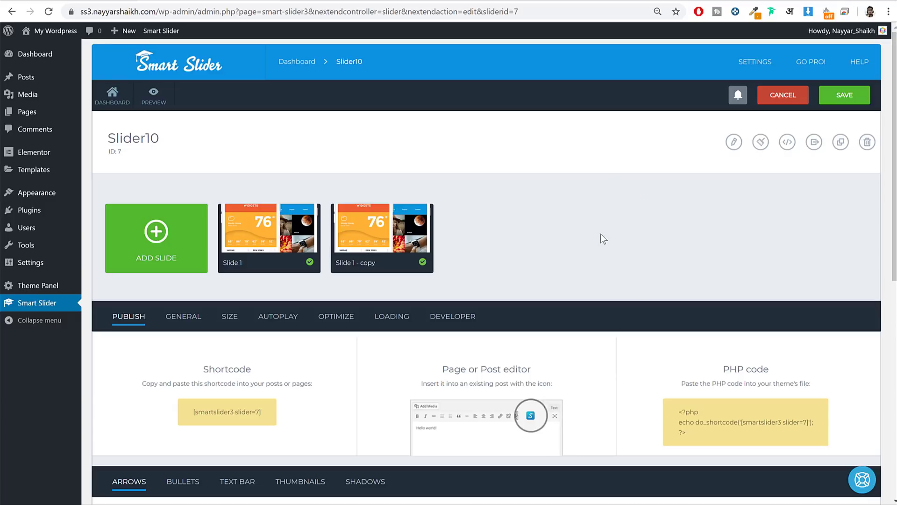
# - Look through the slider's arrow, bullet and autoplay settings and return to the publishing options
pyautogui.scroll(-9, 638, 174)
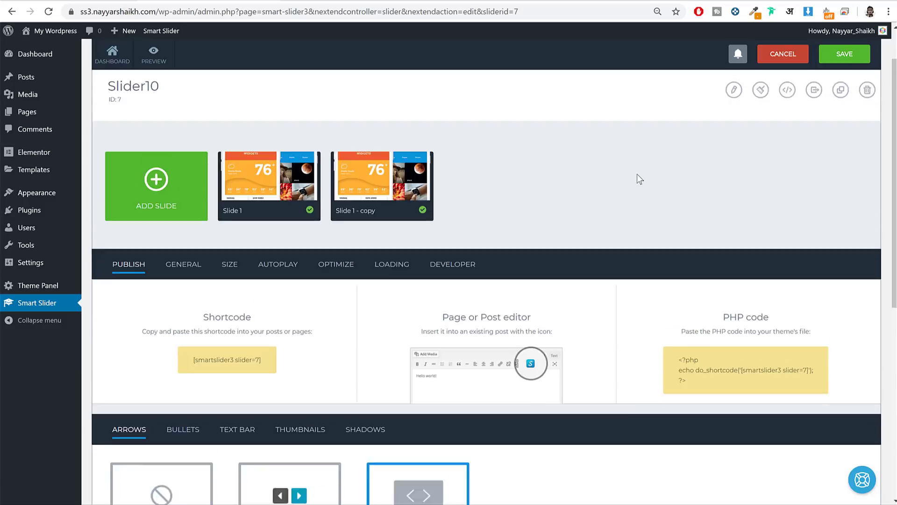
pyautogui.scroll(3, 620, 330)
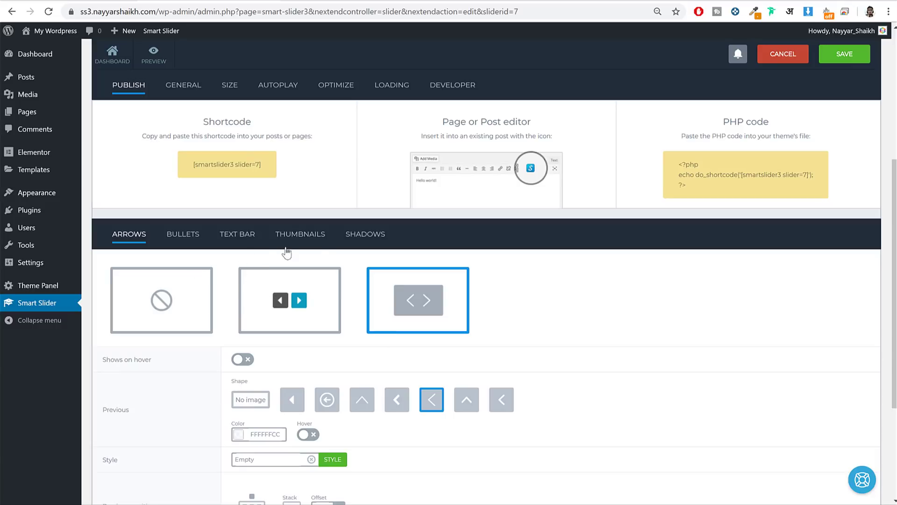
pyautogui.click(185, 236)
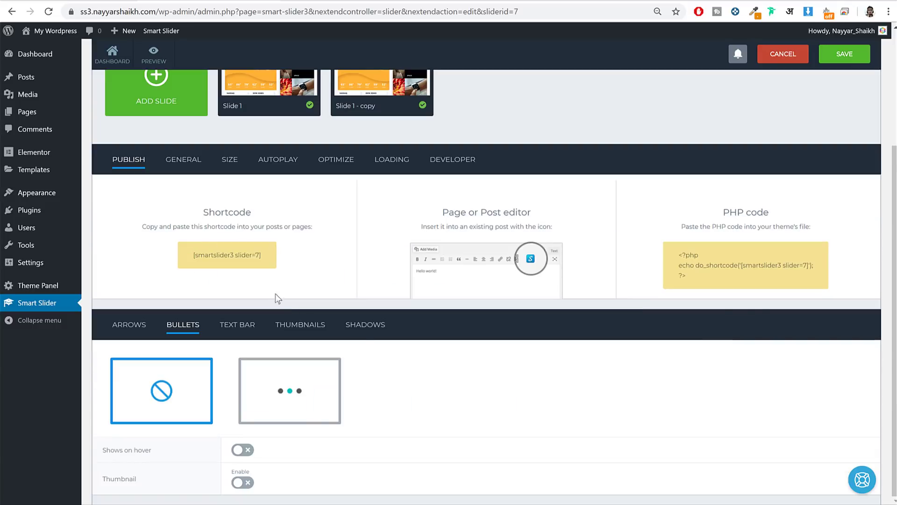
pyautogui.click(136, 325)
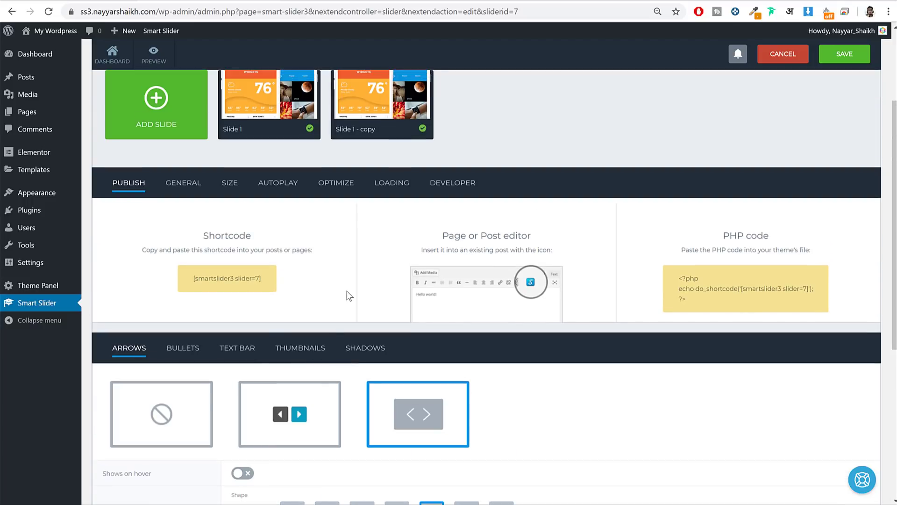
pyautogui.click(277, 183)
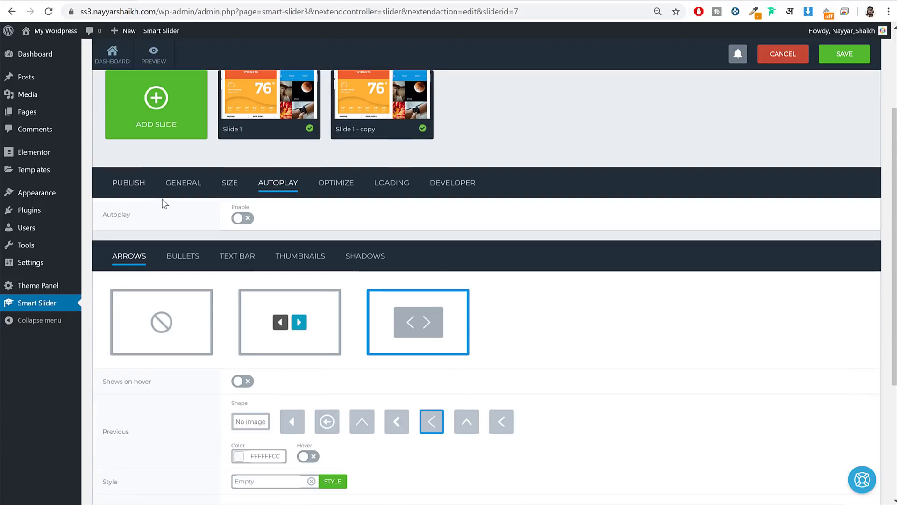
pyautogui.click(136, 188)
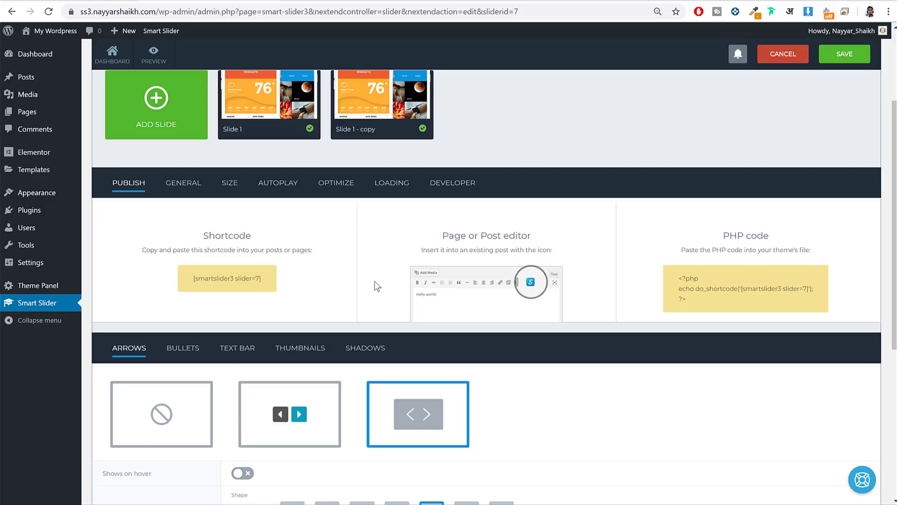
# - Copy the slider's shortcode [smartslider3 slider=7] from the publishing options
pyautogui.tripleClick(223, 277)
pyautogui.rightClick(234, 278)
pyautogui.click(269, 287)
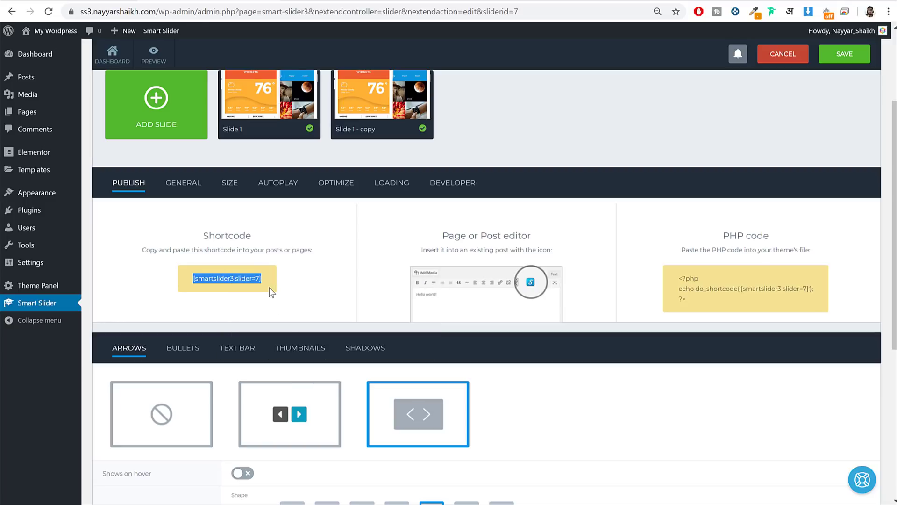
pyautogui.scroll(3, 289, 347)
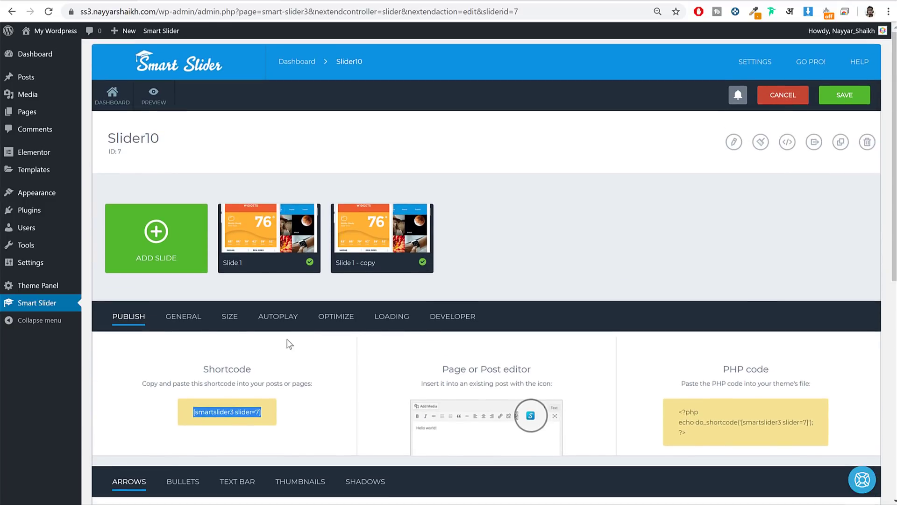
# - Create a new WordPress page in a separate browser tab and title it "Demo Slider"
pyautogui.moveTo(21, 114)
pyautogui.rightClick(98, 127)
pyautogui.click(115, 135)
pyautogui.click(309, 3)
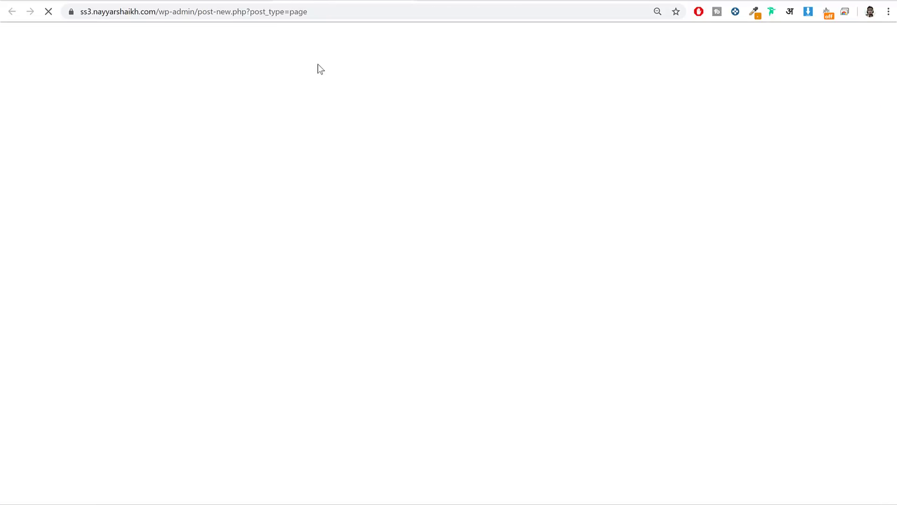
pyautogui.write('Demo Slidert')
pyautogui.press('BackSpace')
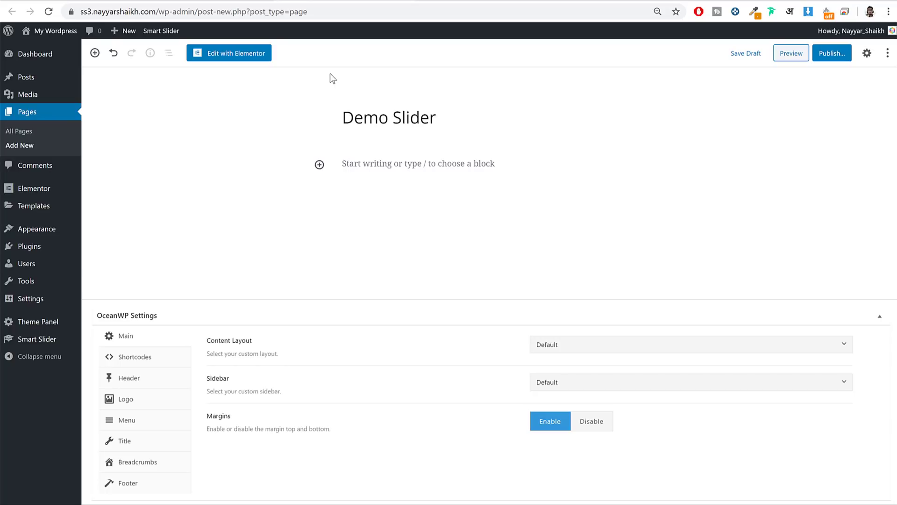
# - Add a Shortcode block to the page and paste [smartslider3 slider=7] into it
pyautogui.click(319, 164)
pyautogui.write('short')
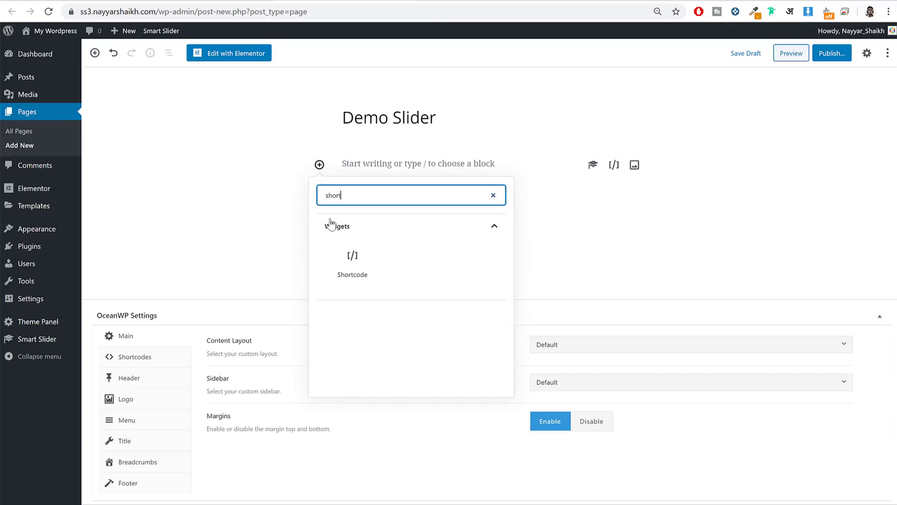
pyautogui.click(351, 260)
pyautogui.hotkey('ctrl', 'v')
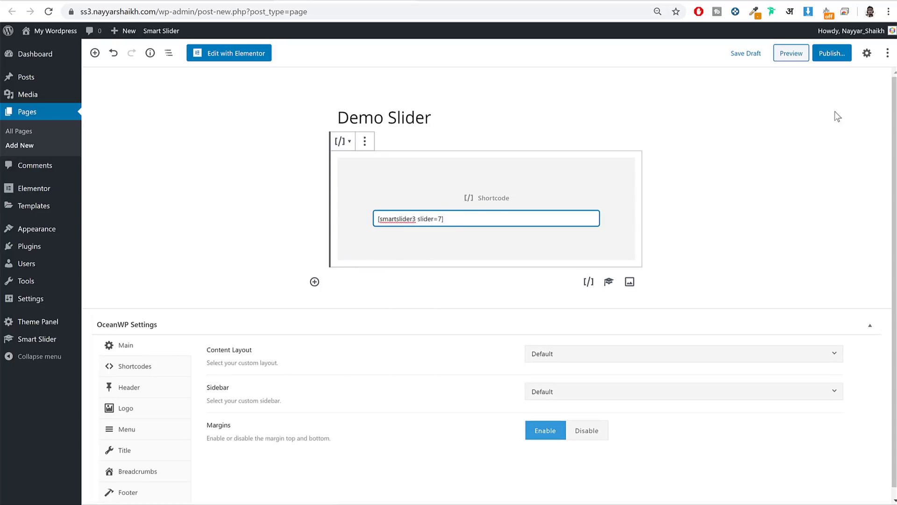
# - Publish the Demo Slider page and view it live
pyautogui.click(831, 53)
pyautogui.click(835, 52)
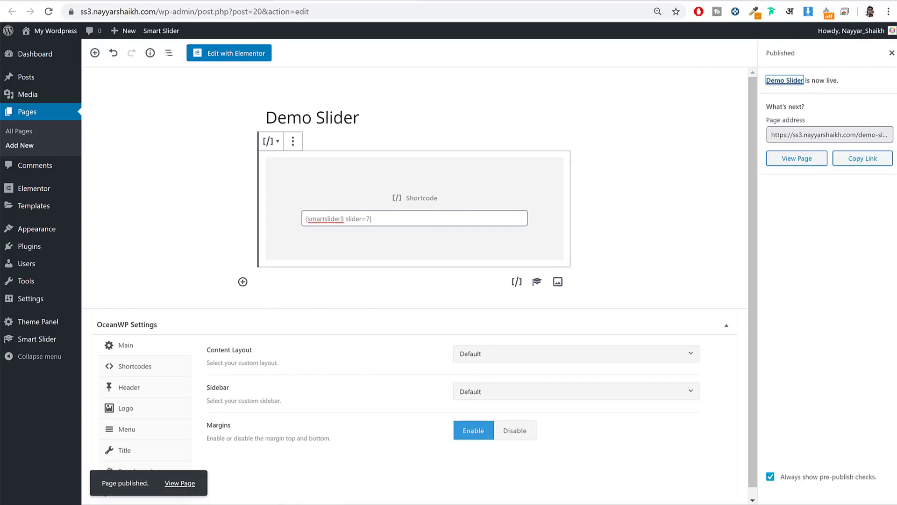
pyautogui.click(179, 484)
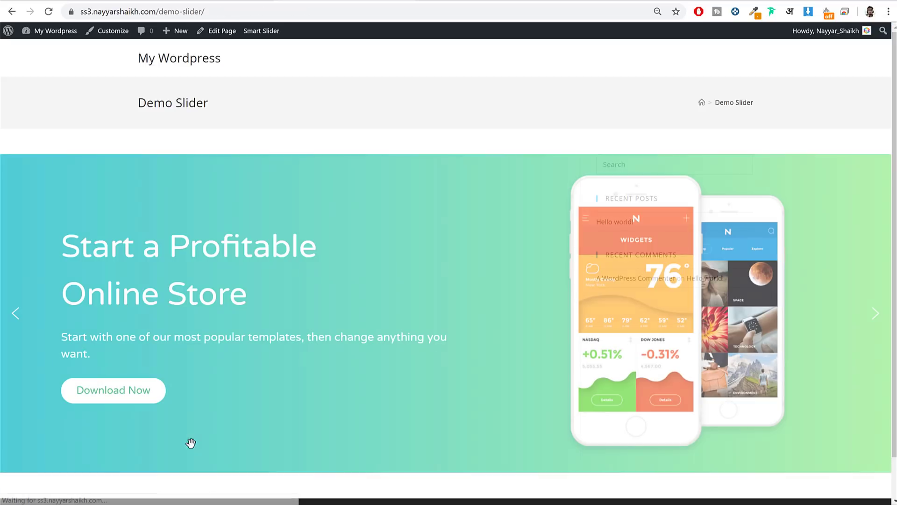
# - Check the live slider by cycling repeatedly between its two slides and viewing the page down to the footer
pyautogui.scroll(-1, 302, 342)
pyautogui.scroll(1, 302, 343)
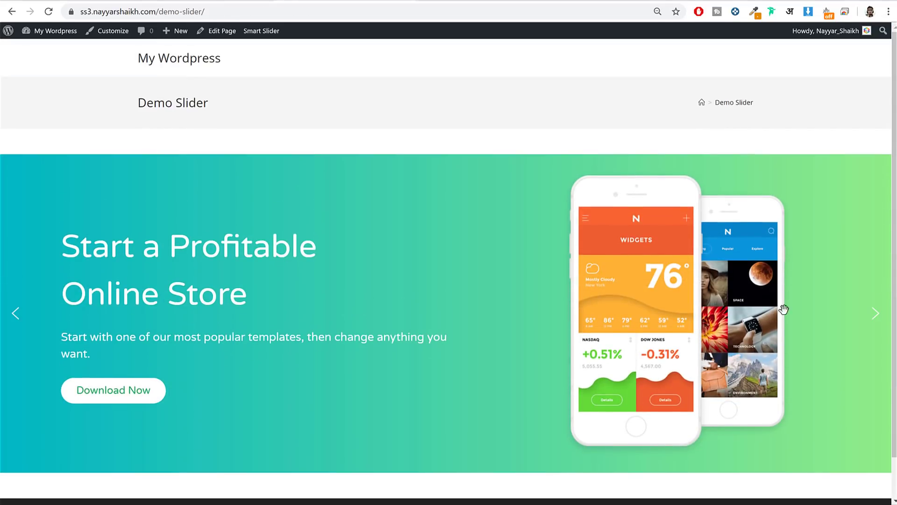
pyautogui.click(870, 322)
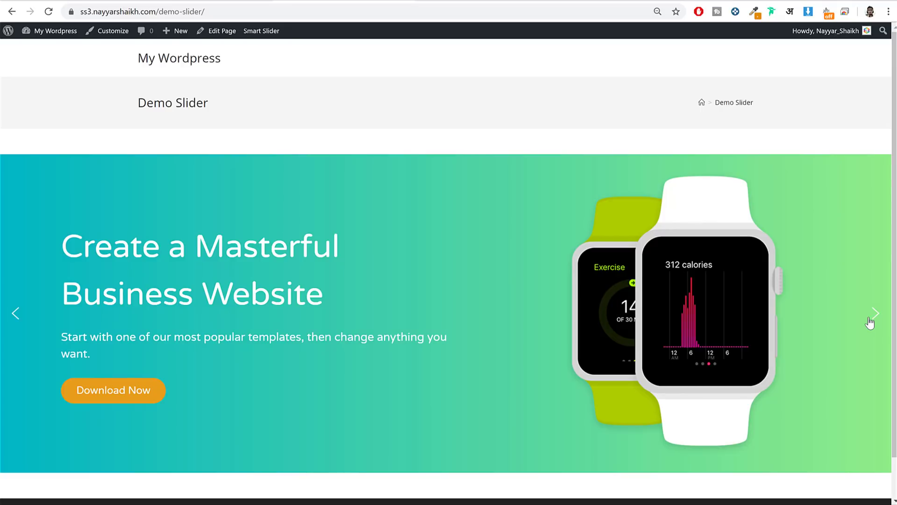
pyautogui.click(870, 322)
pyautogui.click(870, 322)
pyautogui.click(871, 319)
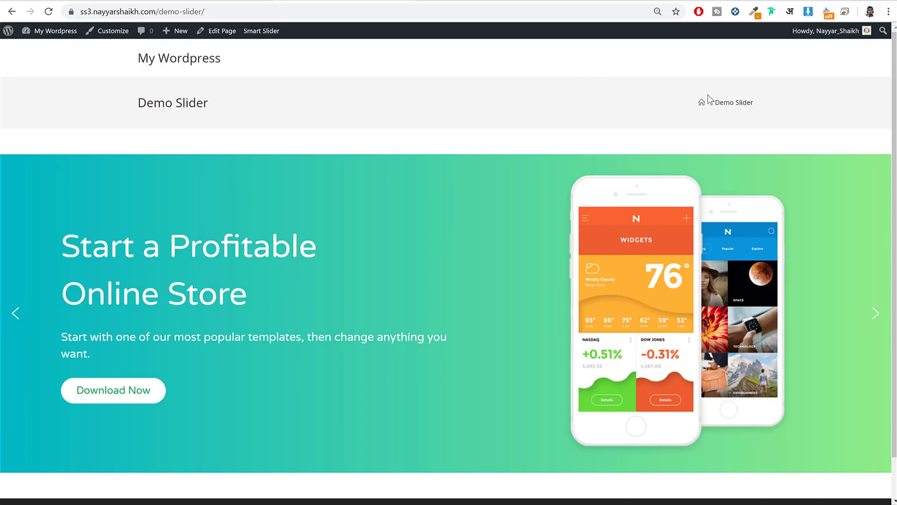
pyautogui.scroll(-1, 708, 130)
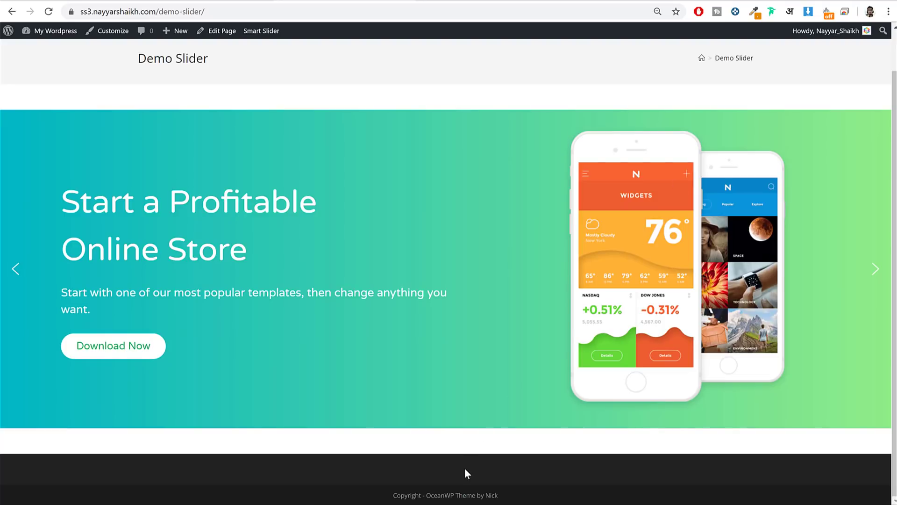
pyautogui.click(877, 276)
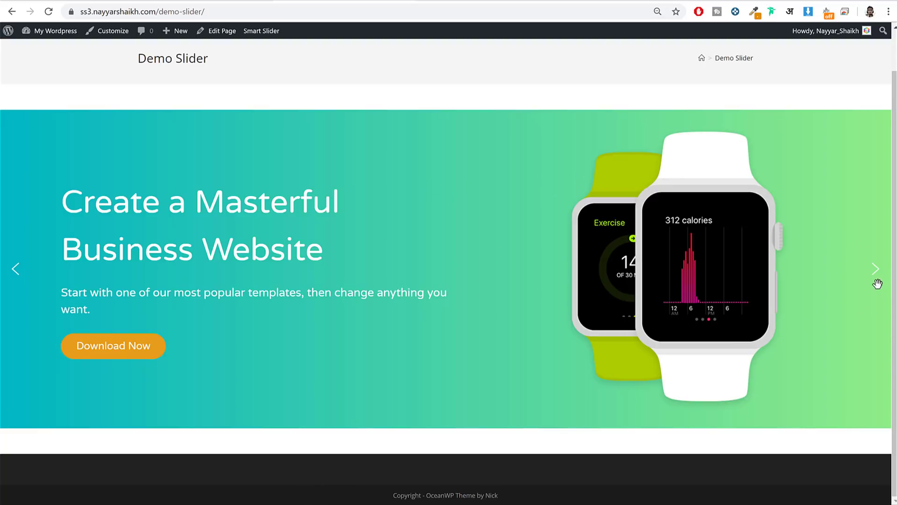
# - Return to the Slider10 settings and compare the arrow styles, keeping the plain thin arrow pair selected
pyautogui.click(214, 3)
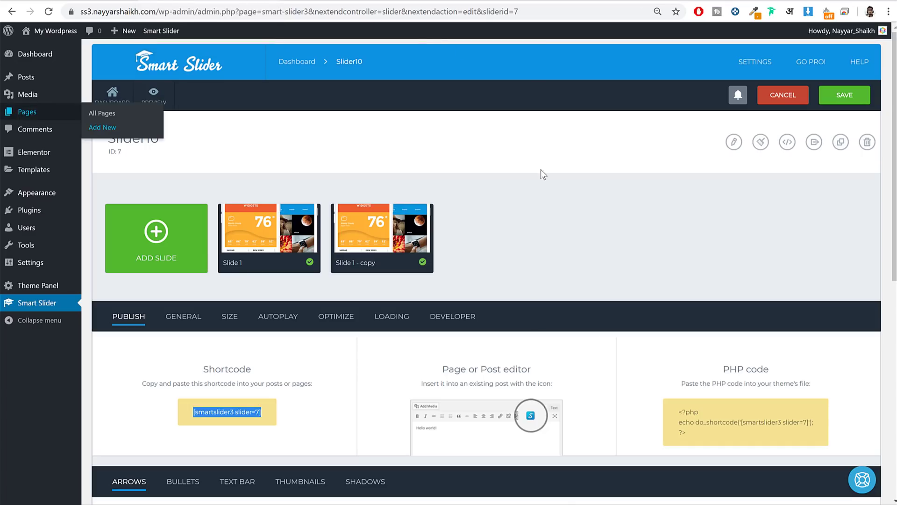
pyautogui.scroll(-7, 541, 168)
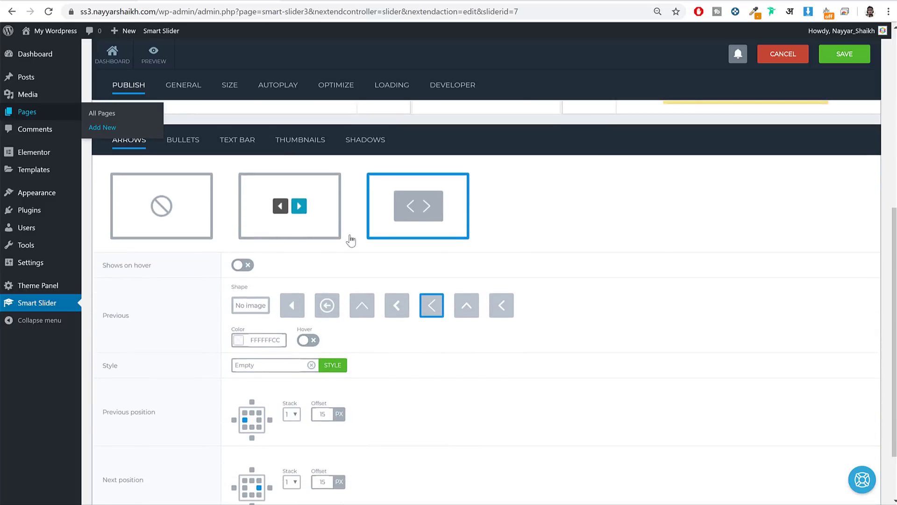
pyautogui.scroll(1, 578, 288)
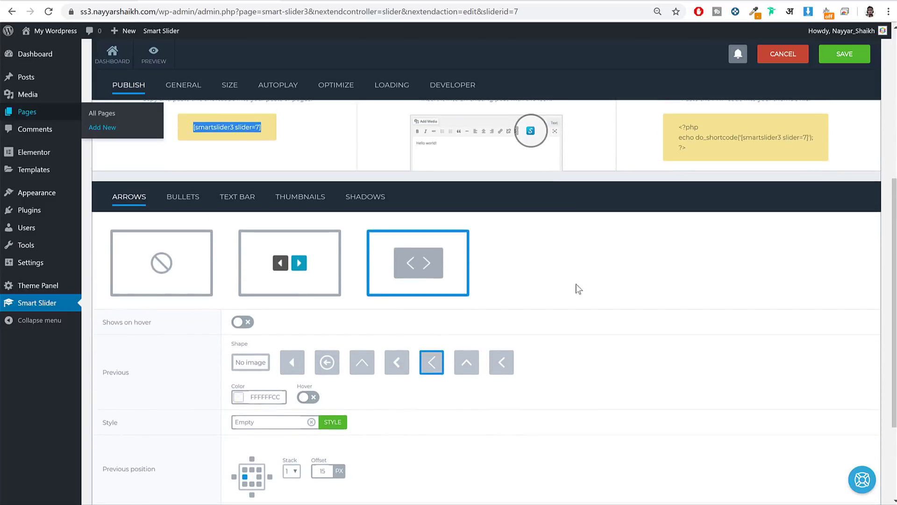
pyautogui.click(326, 267)
pyautogui.click(444, 265)
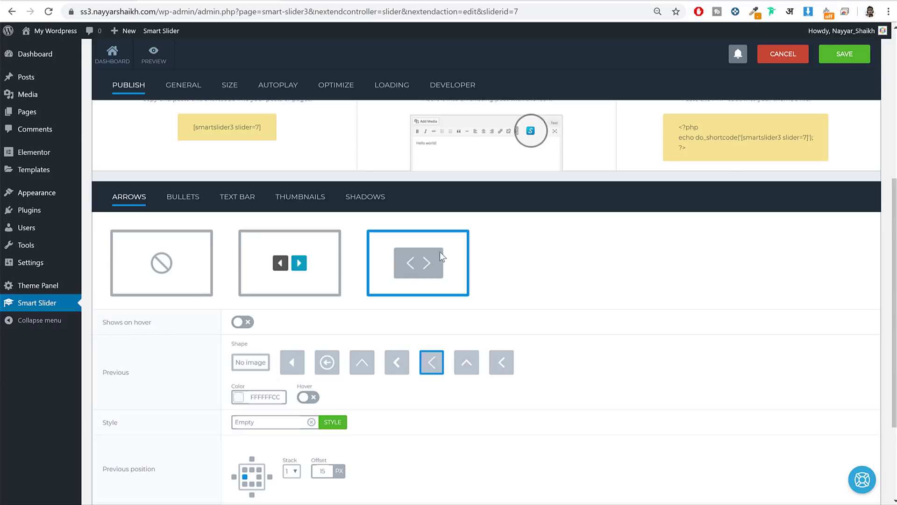
# - Enable "Shows on hover" for the slider arrows and save the slider
pyautogui.scroll(-2, 607, 299)
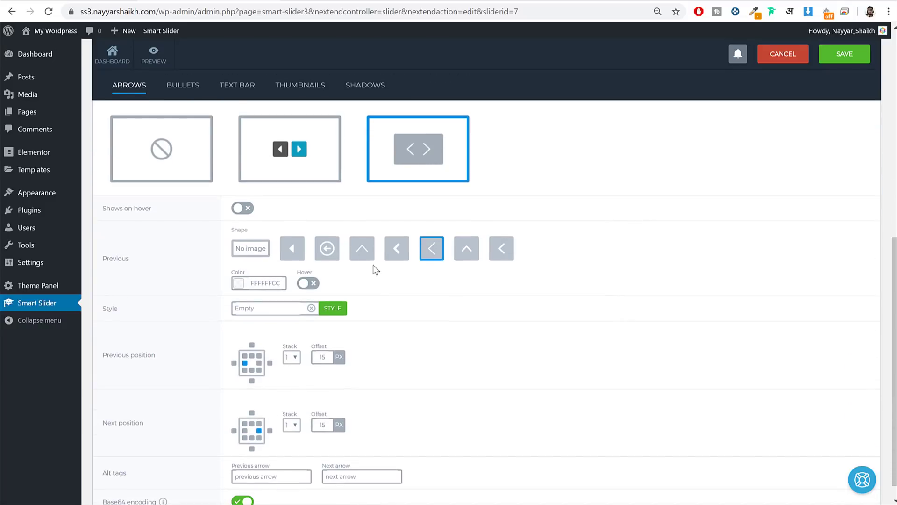
pyautogui.scroll(-1, 246, 221)
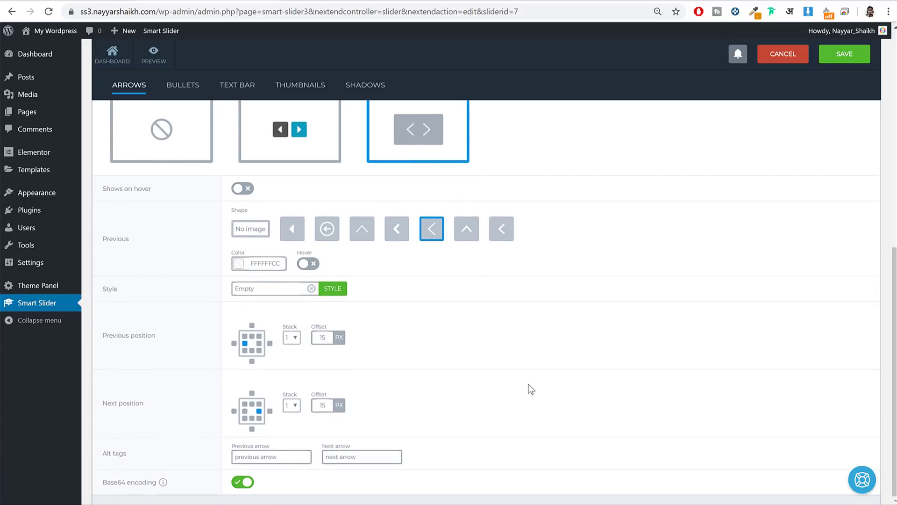
pyautogui.scroll(1, 530, 390)
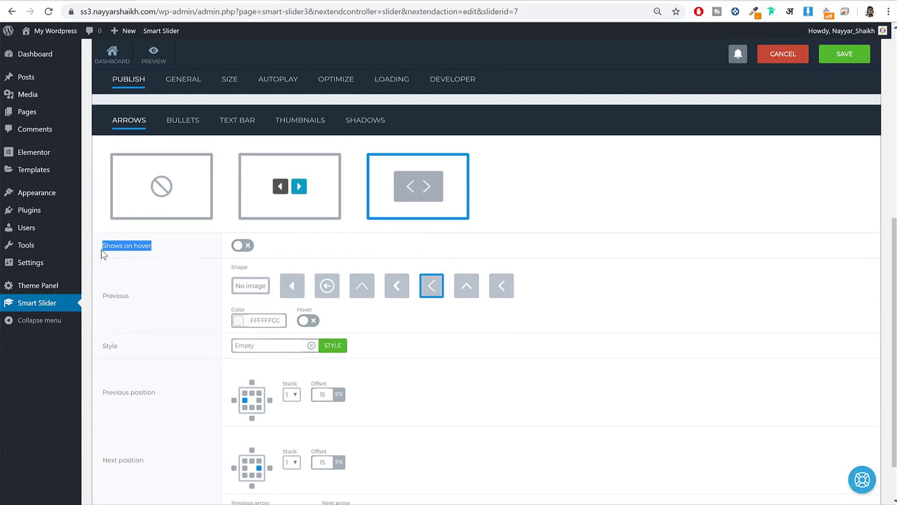
pyautogui.click(252, 246)
pyautogui.click(844, 54)
# - Reload the live Demo Slider page and go to the previous slide to check the arrows' hover behavior
pyautogui.hotkey('ctrl', 'Tab')
pyautogui.click(52, 15)
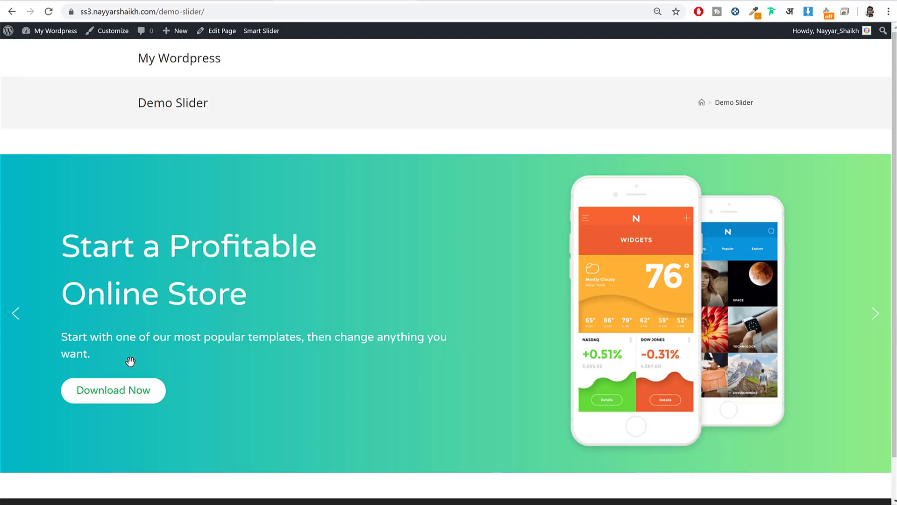
pyautogui.click(20, 321)
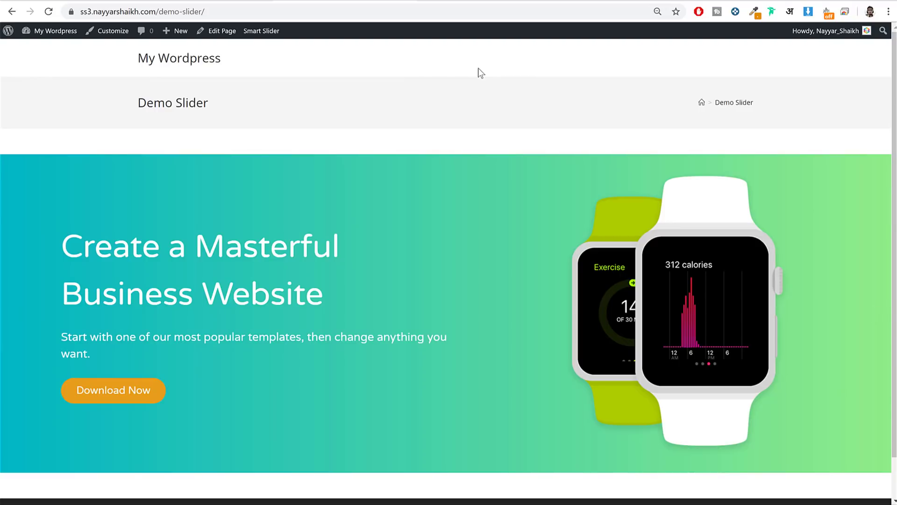
# - Change the main animation to Fade in Slider10's general settings and save the slider
pyautogui.click(208, 2)
pyautogui.scroll(4, 609, 148)
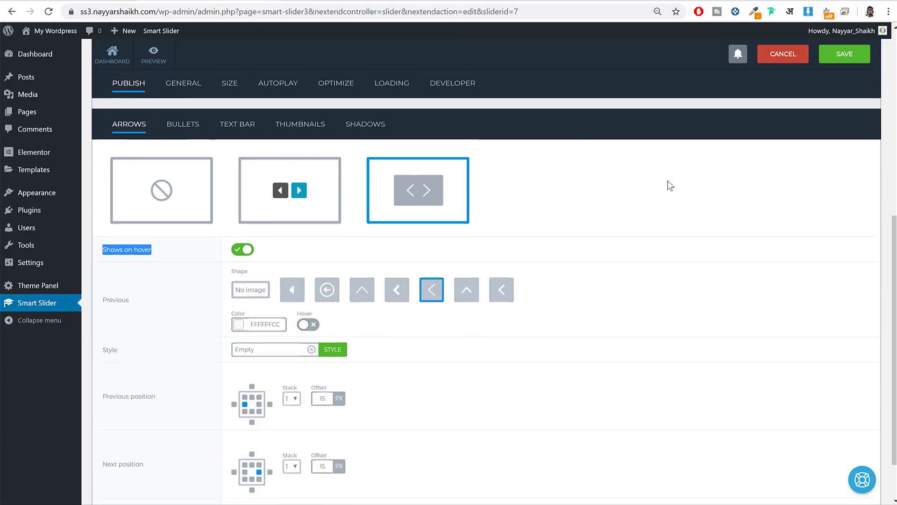
pyautogui.click(183, 132)
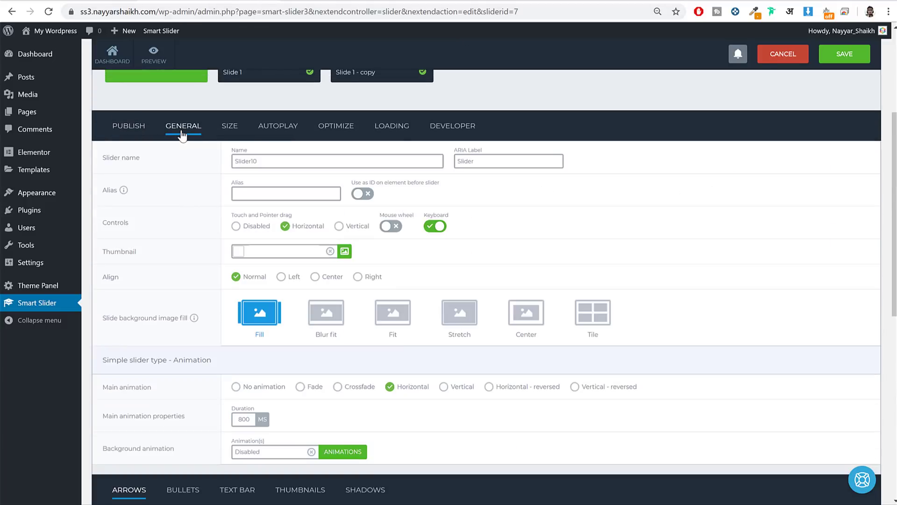
pyautogui.scroll(-3, 377, 290)
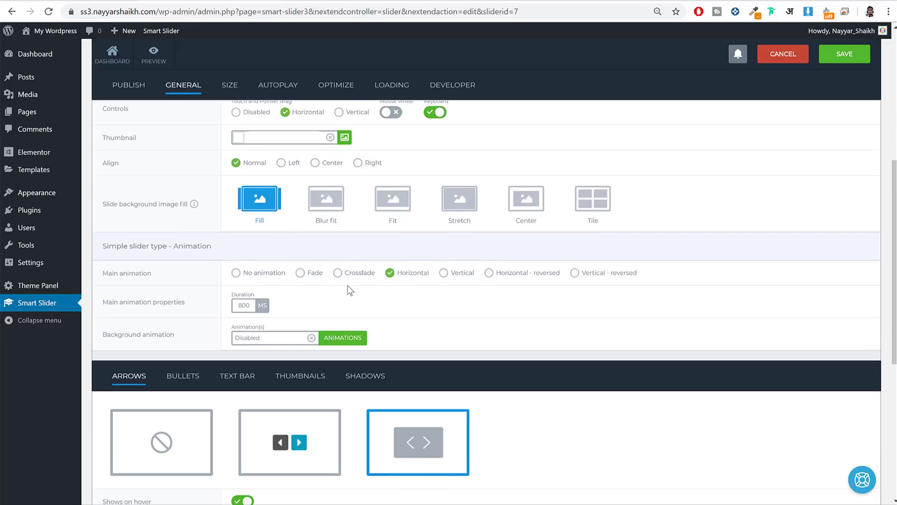
pyautogui.moveTo(428, 276); pyautogui.dragTo(386, 272)
pyautogui.click(309, 276)
pyautogui.click(238, 306)
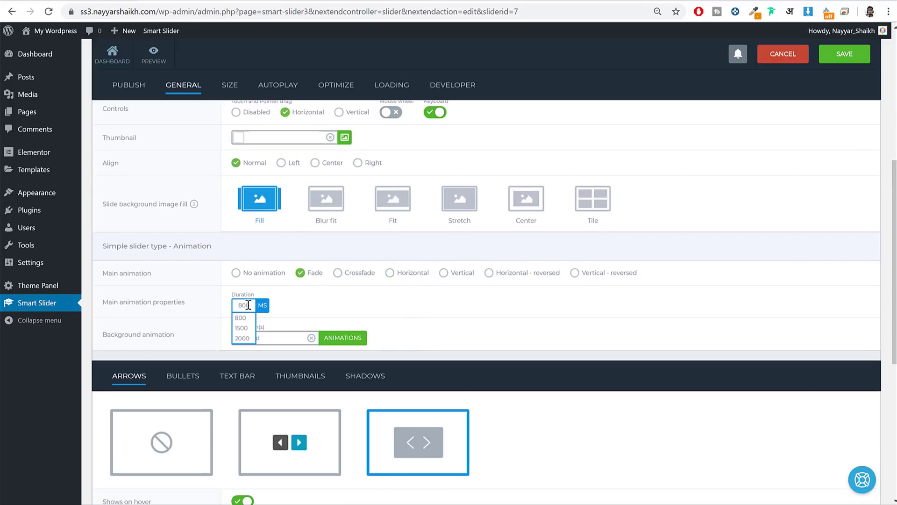
pyautogui.click(844, 55)
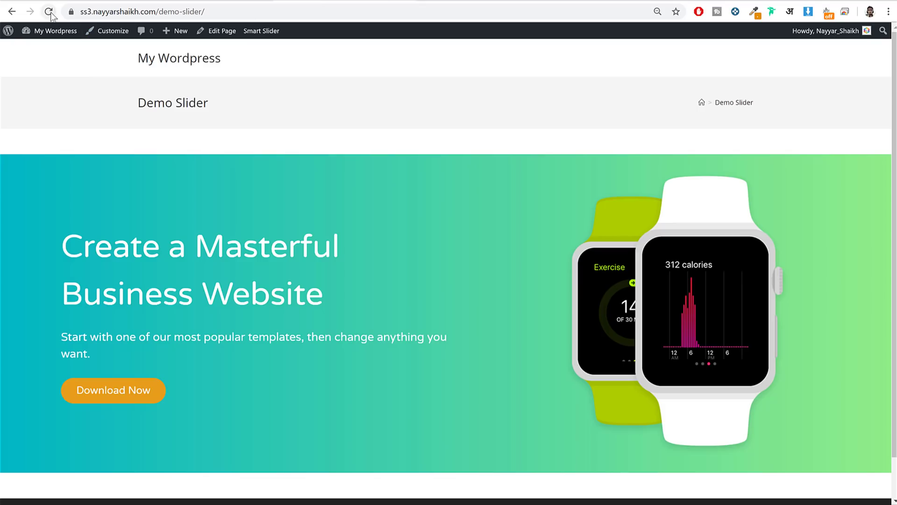
# - Reload the live Demo Slider page and advance one slide to check the Fade transition
pyautogui.click(50, 12)
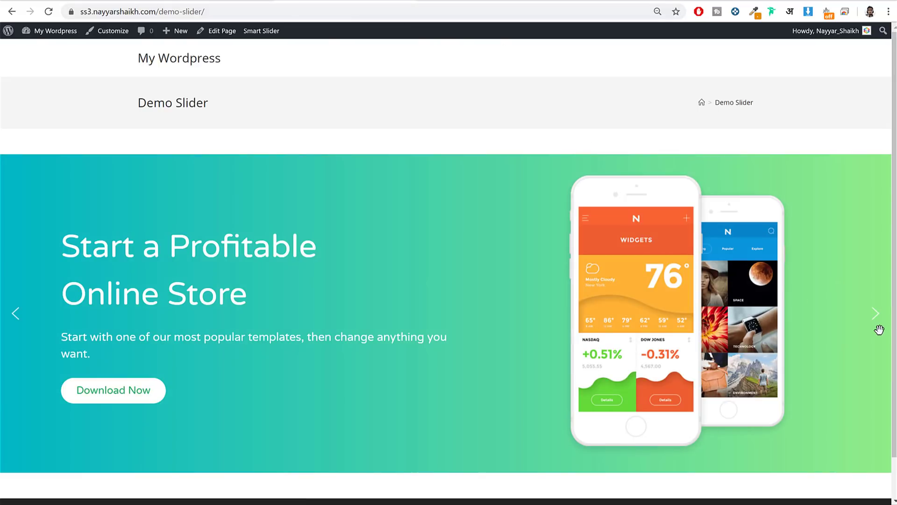
pyautogui.click(878, 323)
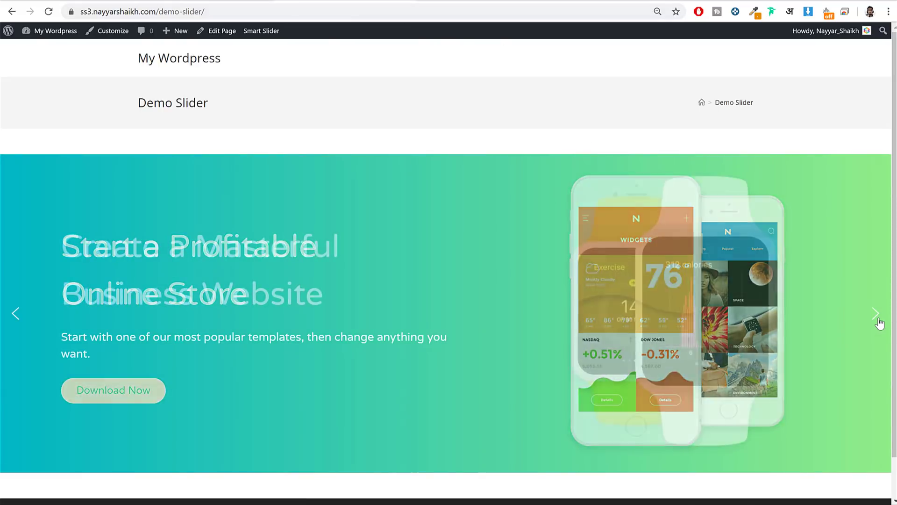
# - Advance the live slider twice more to view the Fade transition between both slides
pyautogui.click(878, 322)
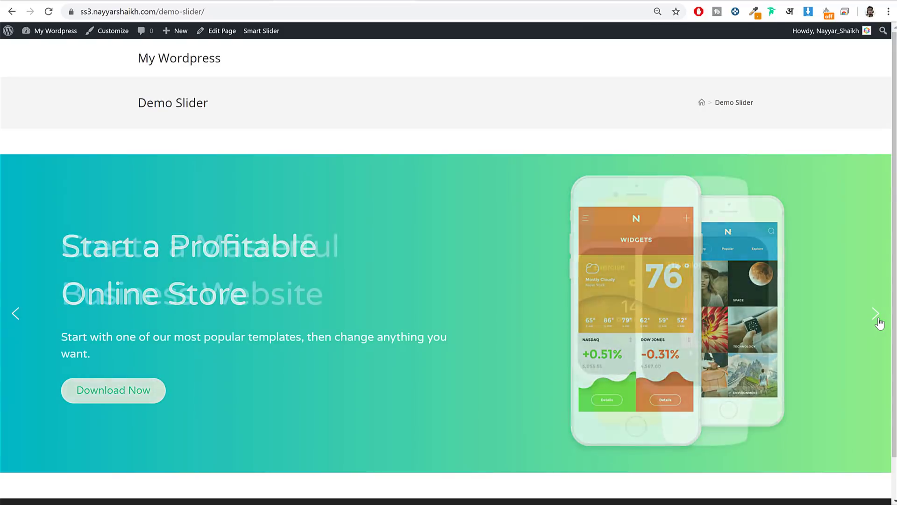
pyautogui.click(878, 322)
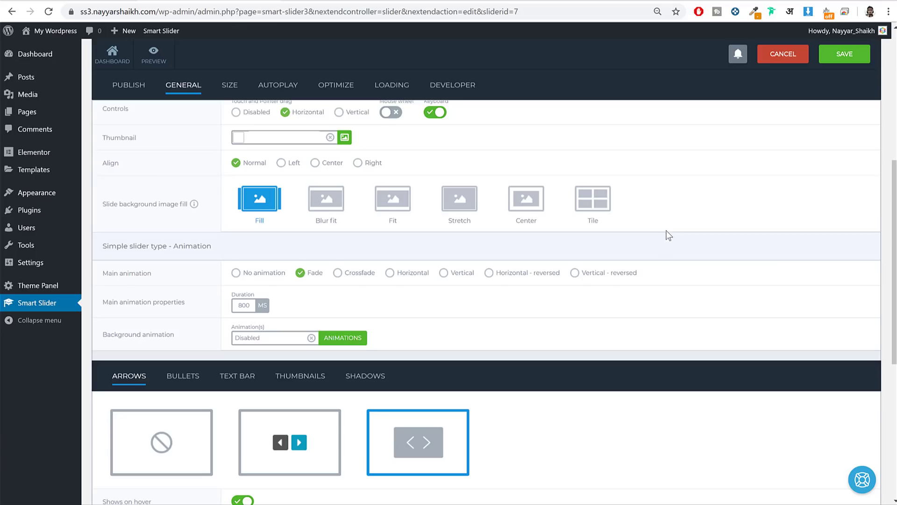
# - Enable autoplay in Slider10's settings and save the slider
pyautogui.scroll(6, 663, 228)
pyautogui.click(279, 323)
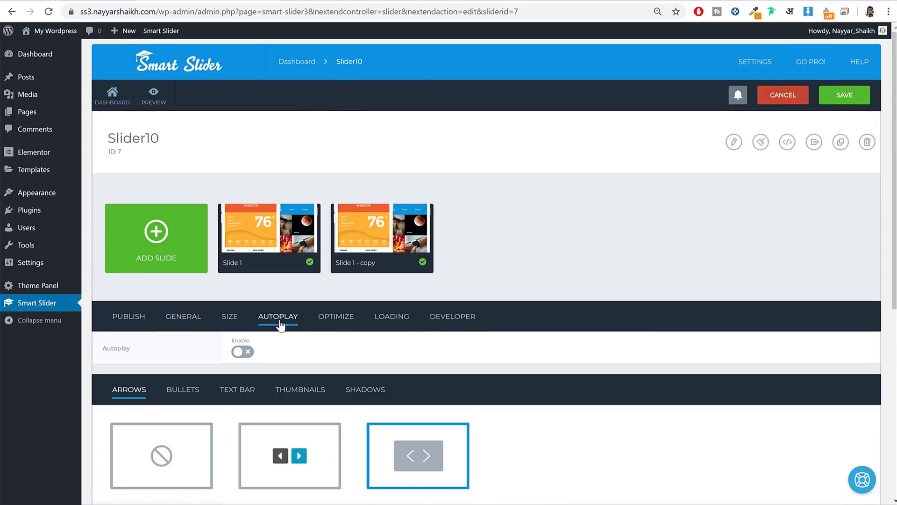
pyautogui.click(241, 352)
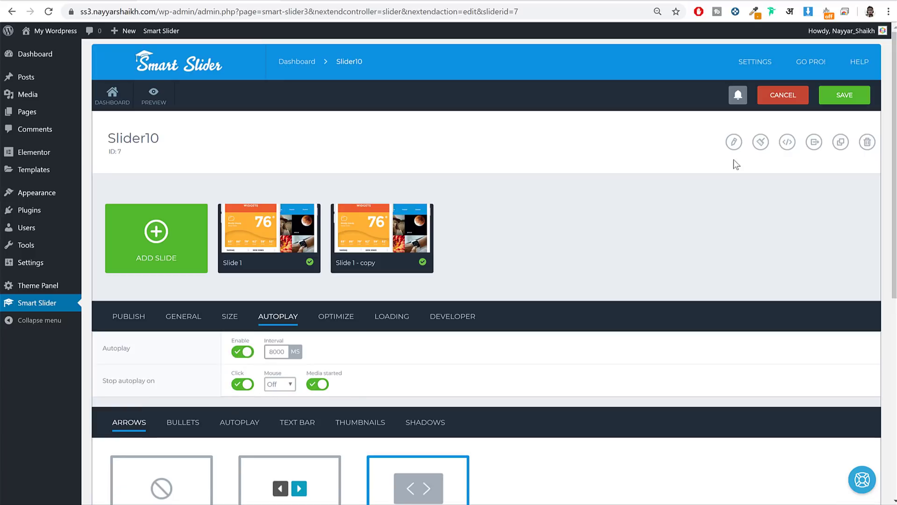
pyautogui.click(843, 93)
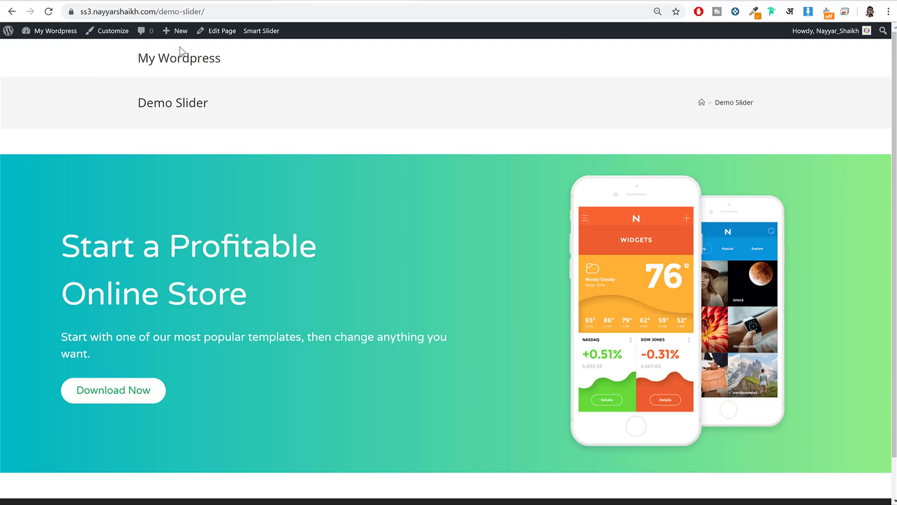
# - Reload the live Demo Slider page, review Slider10's autoplay interval, and return to the live page to check the automatic slide change
pyautogui.click(56, 13)
pyautogui.click(246, 4)
pyautogui.scroll(-2, 411, 169)
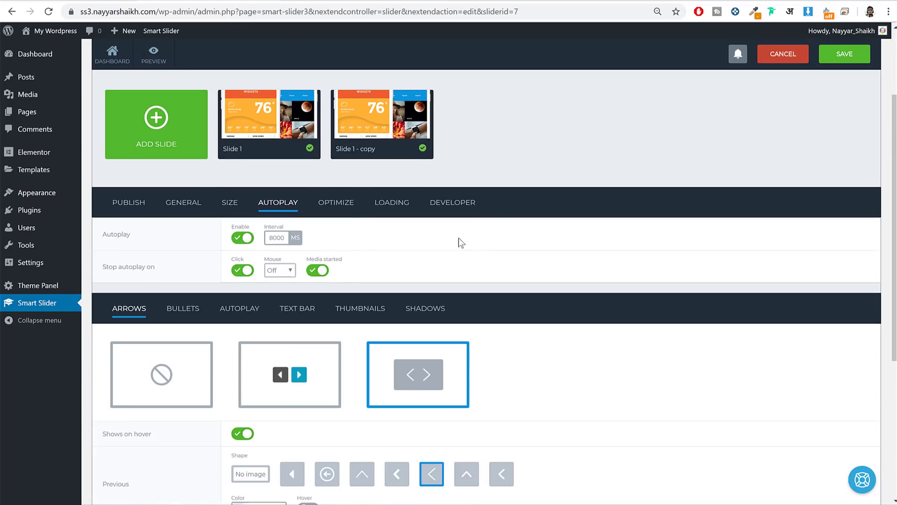
pyautogui.doubleClick(278, 237)
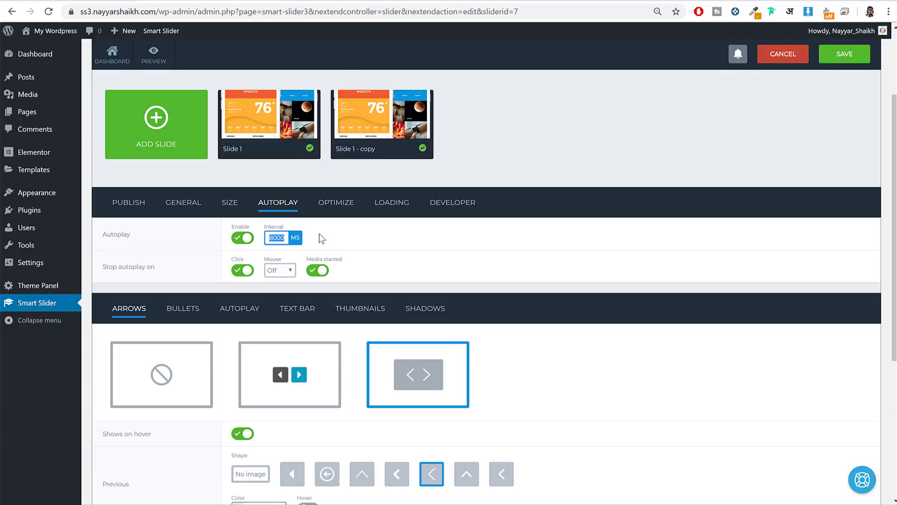
pyautogui.click(318, 3)
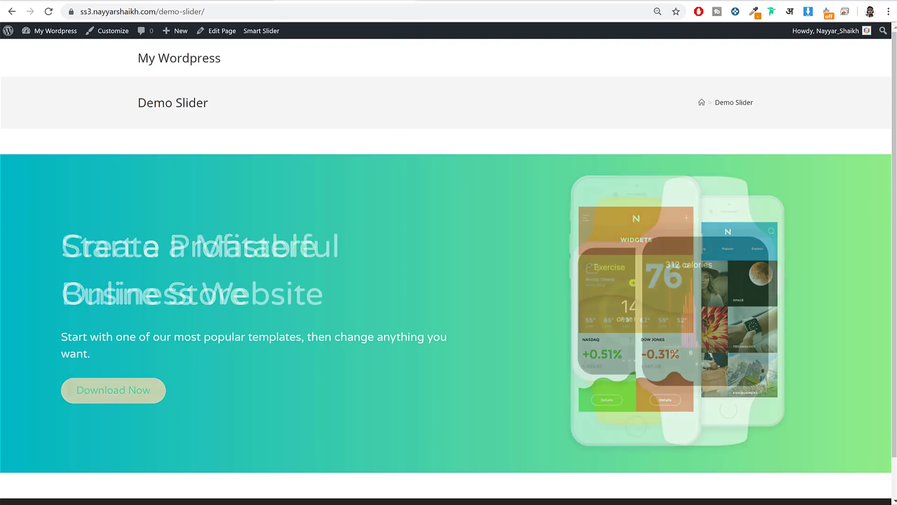